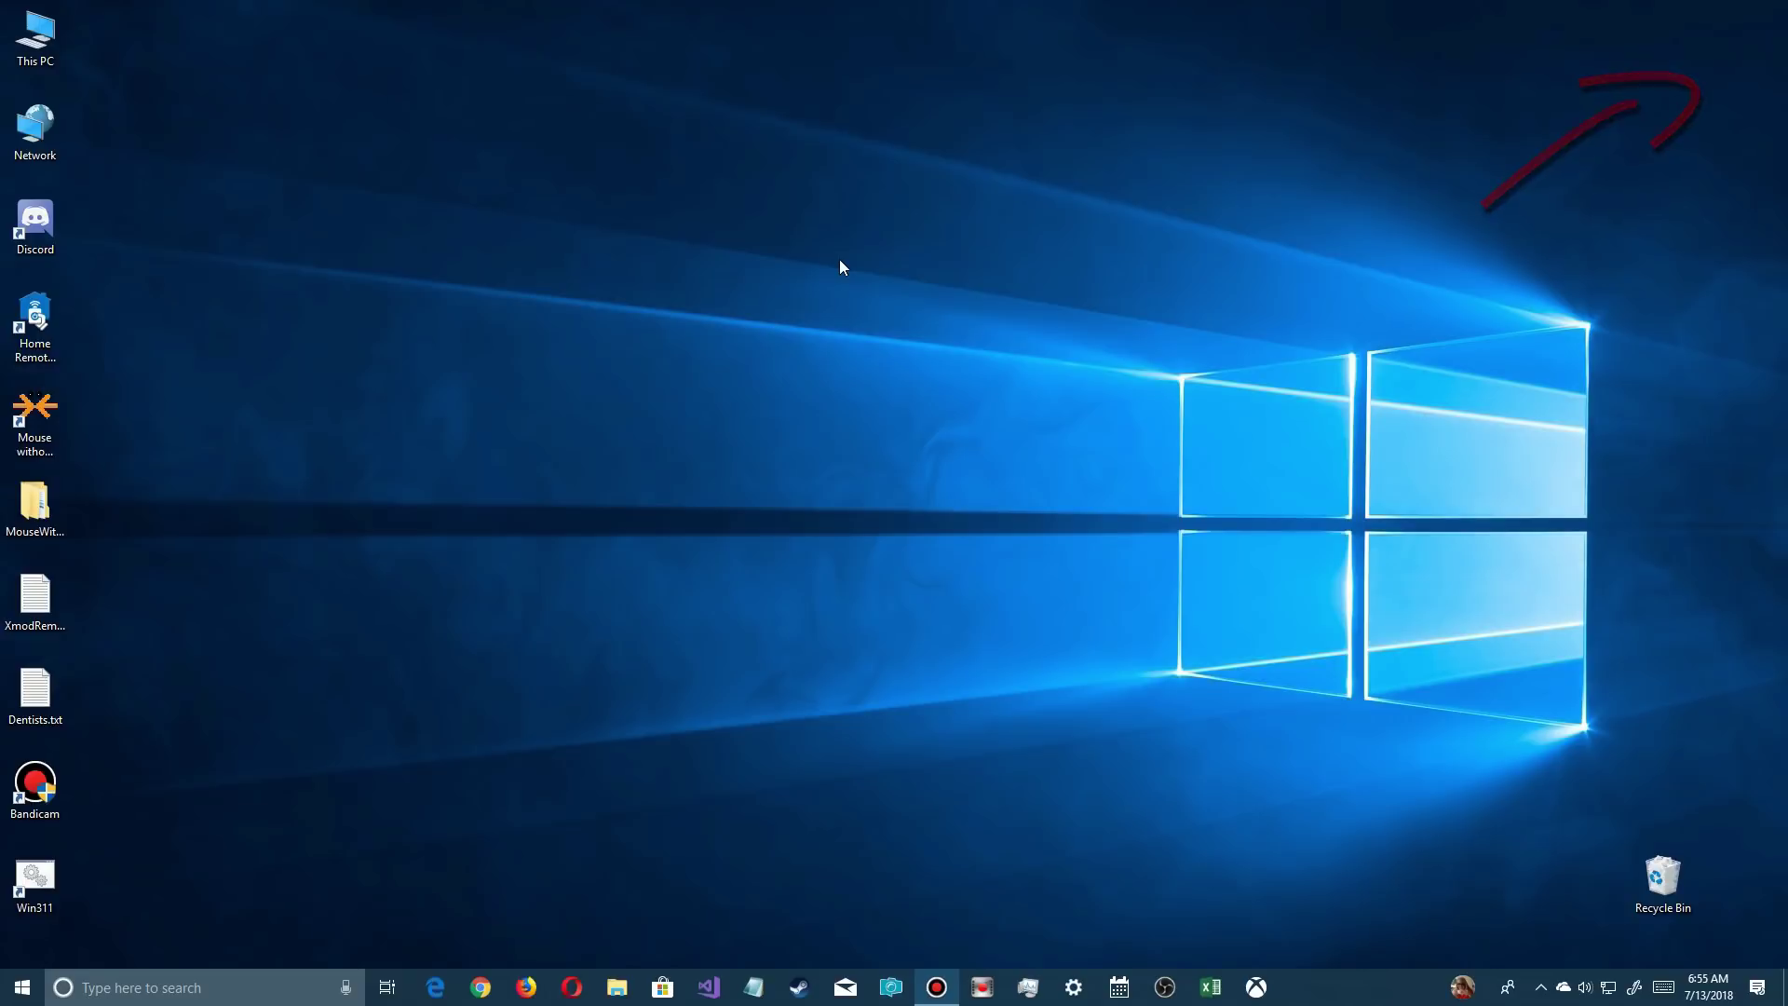
# Open This PC to compare drive free space; C: has 251 GB free.
pyautogui.doubleClick(45, 34)
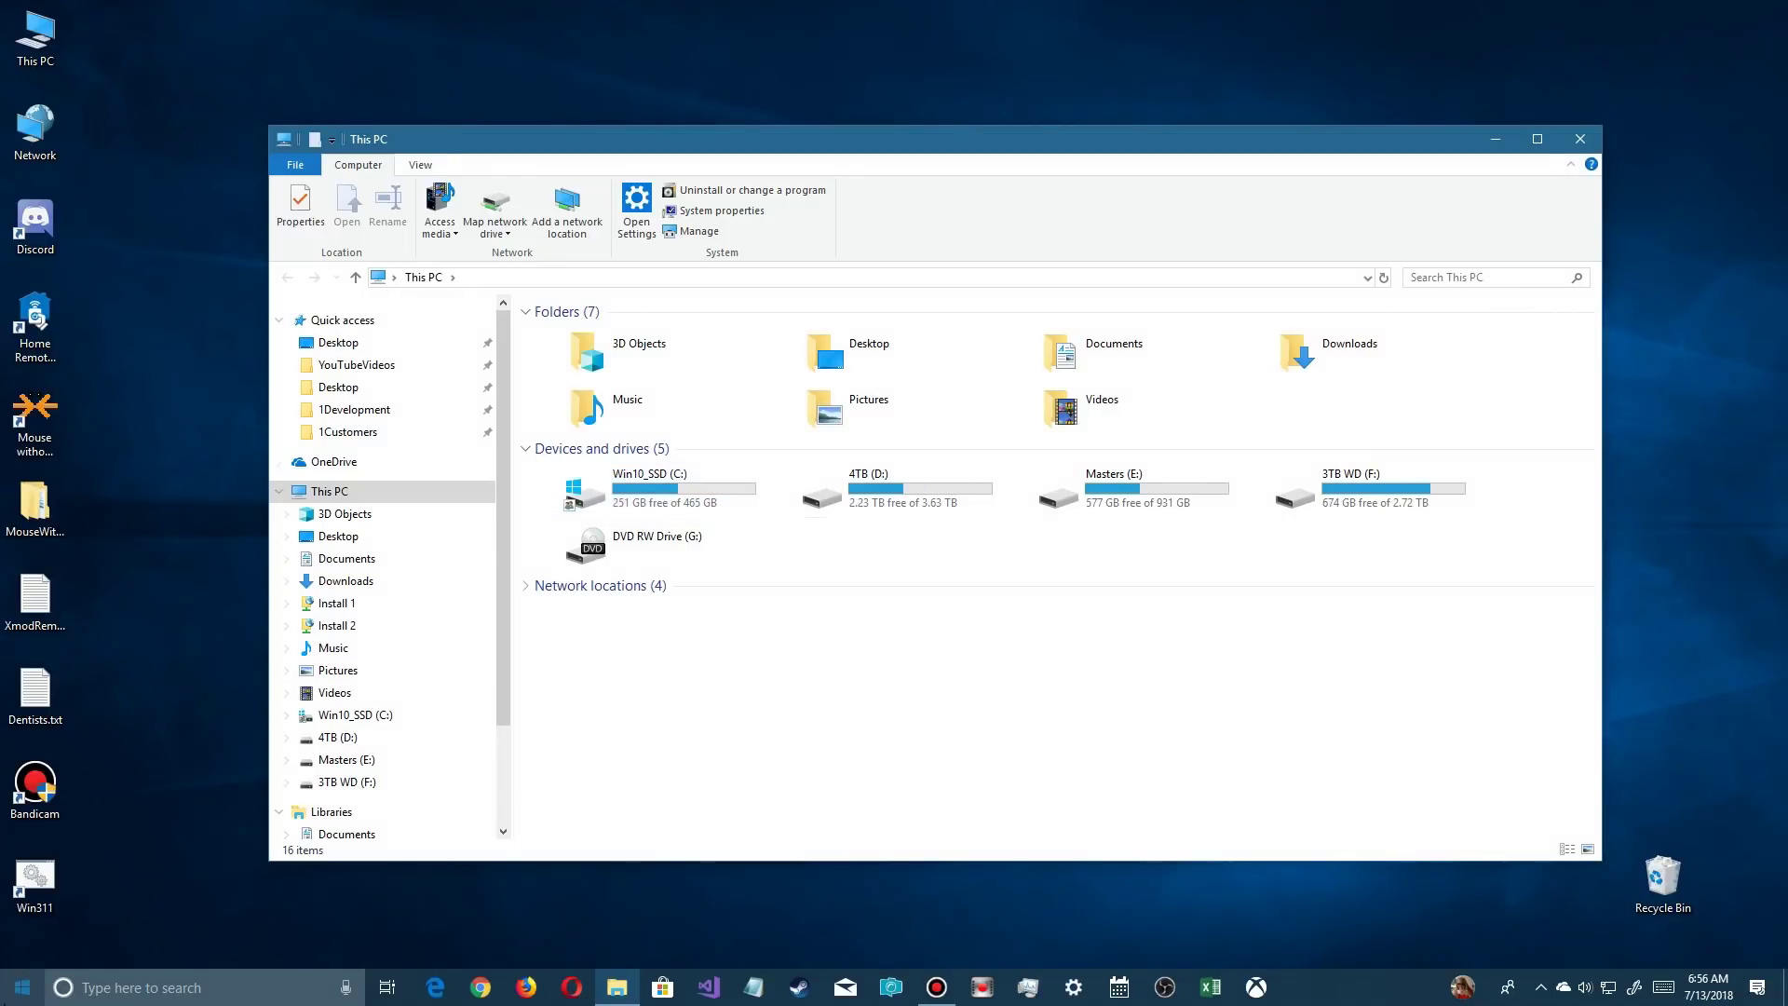
pyautogui.click(22, 971)
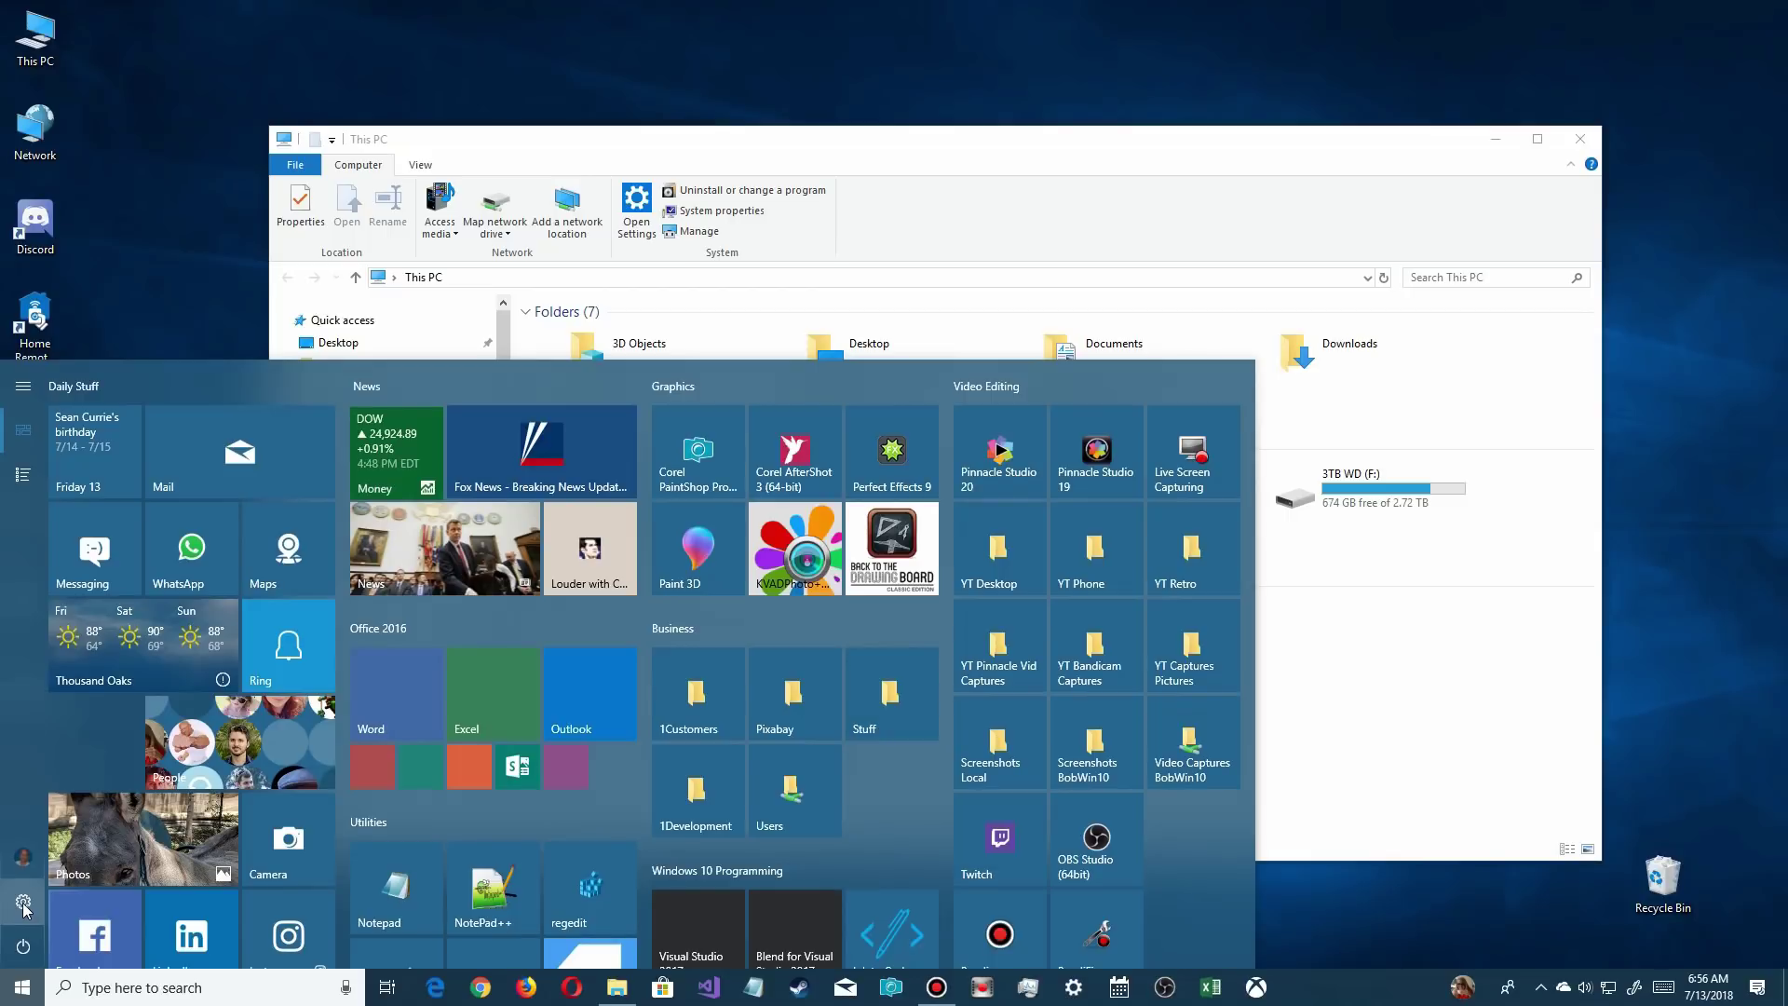
# Find the Storage page by searching 'st' in Settings and view the This PC (C:) usage breakdown.
pyautogui.click(23, 904)
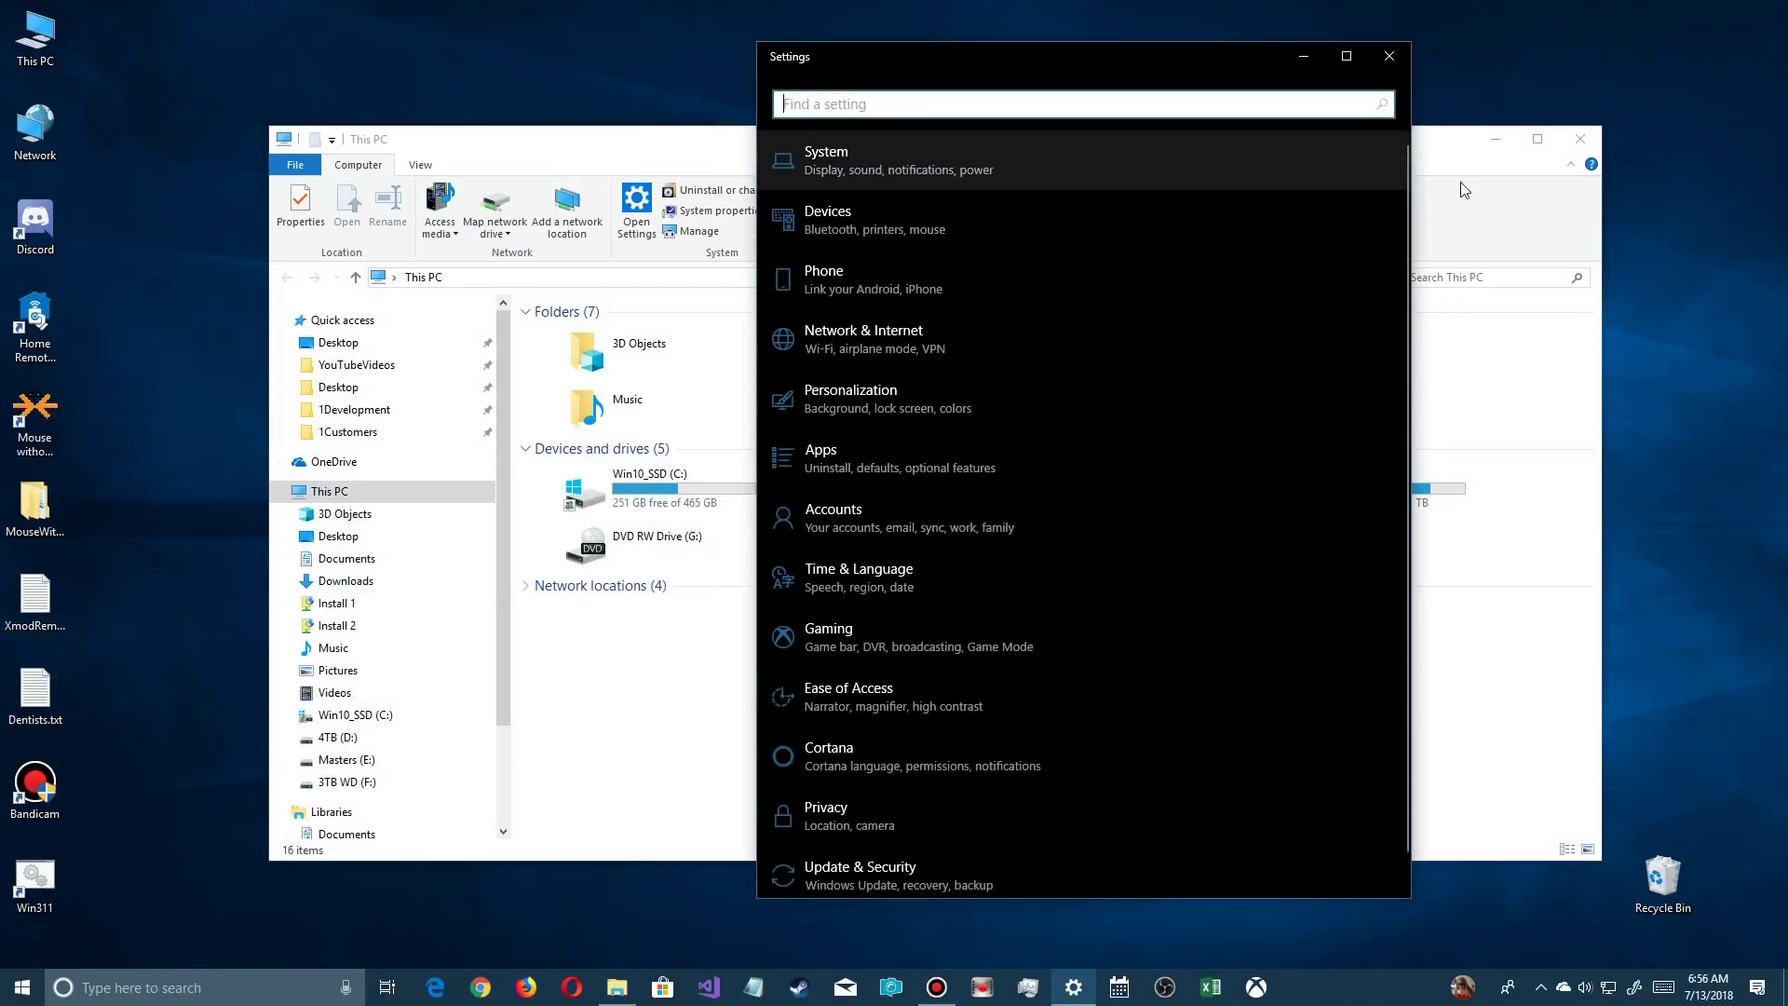
pyautogui.click(1487, 143)
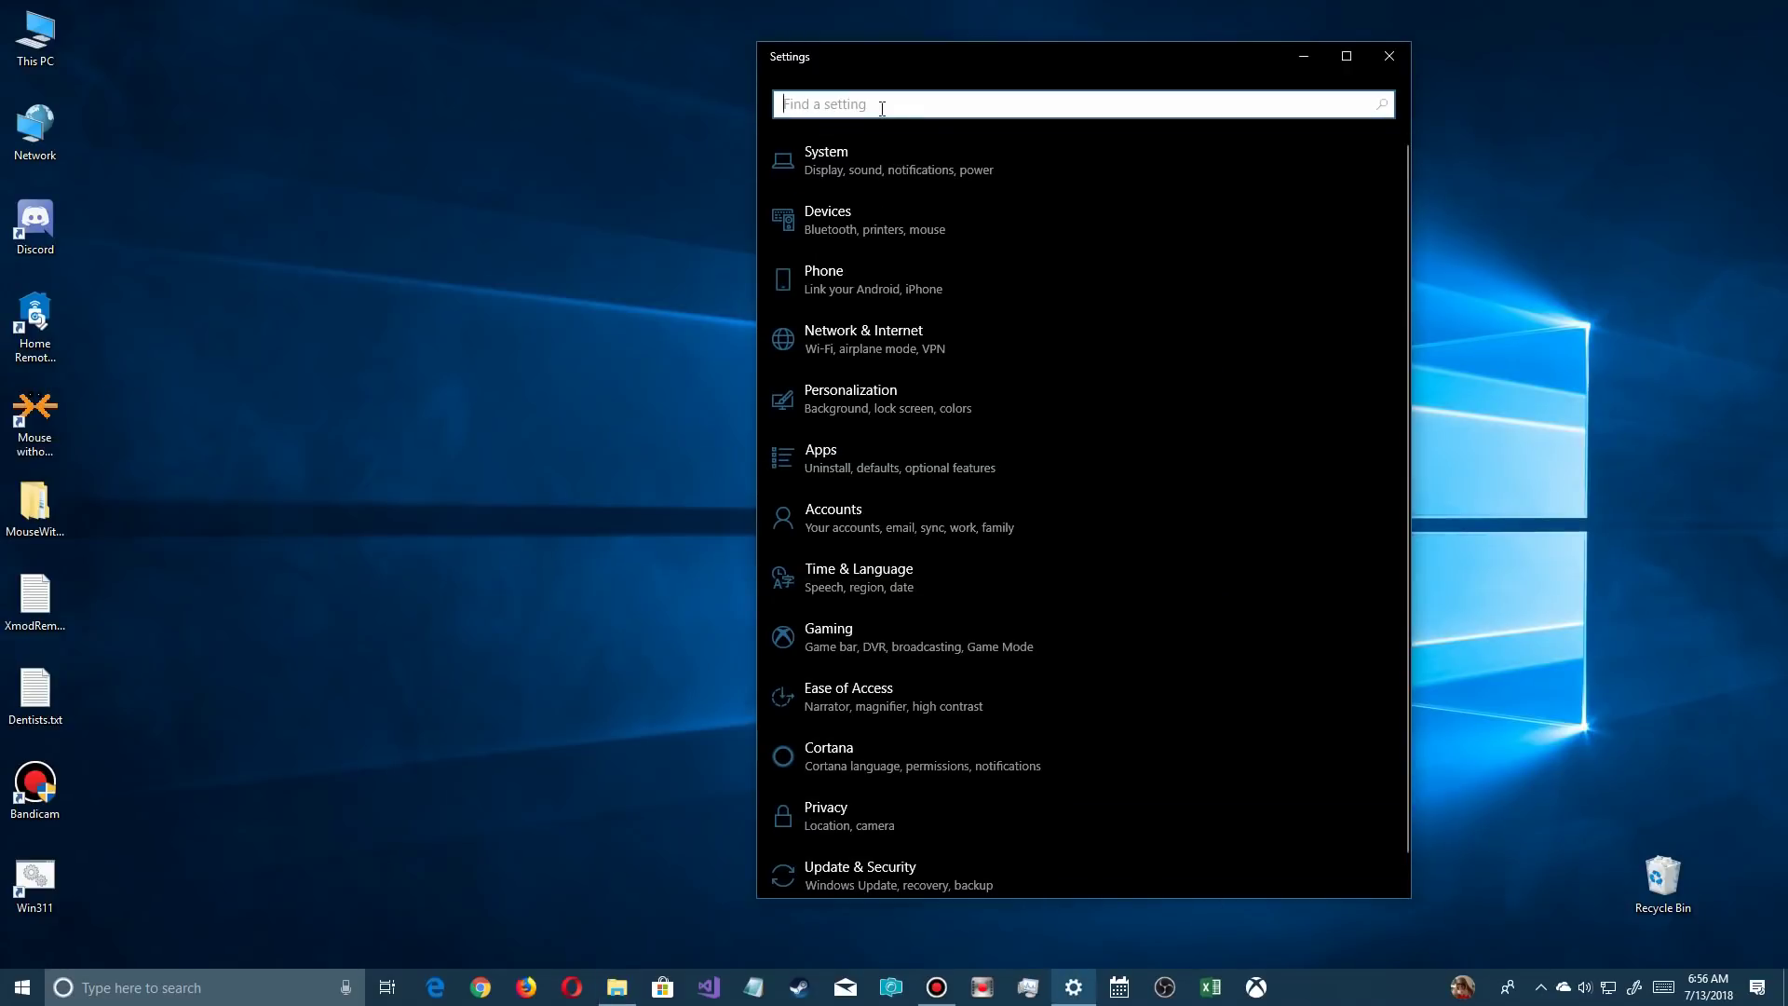
pyautogui.write('st')
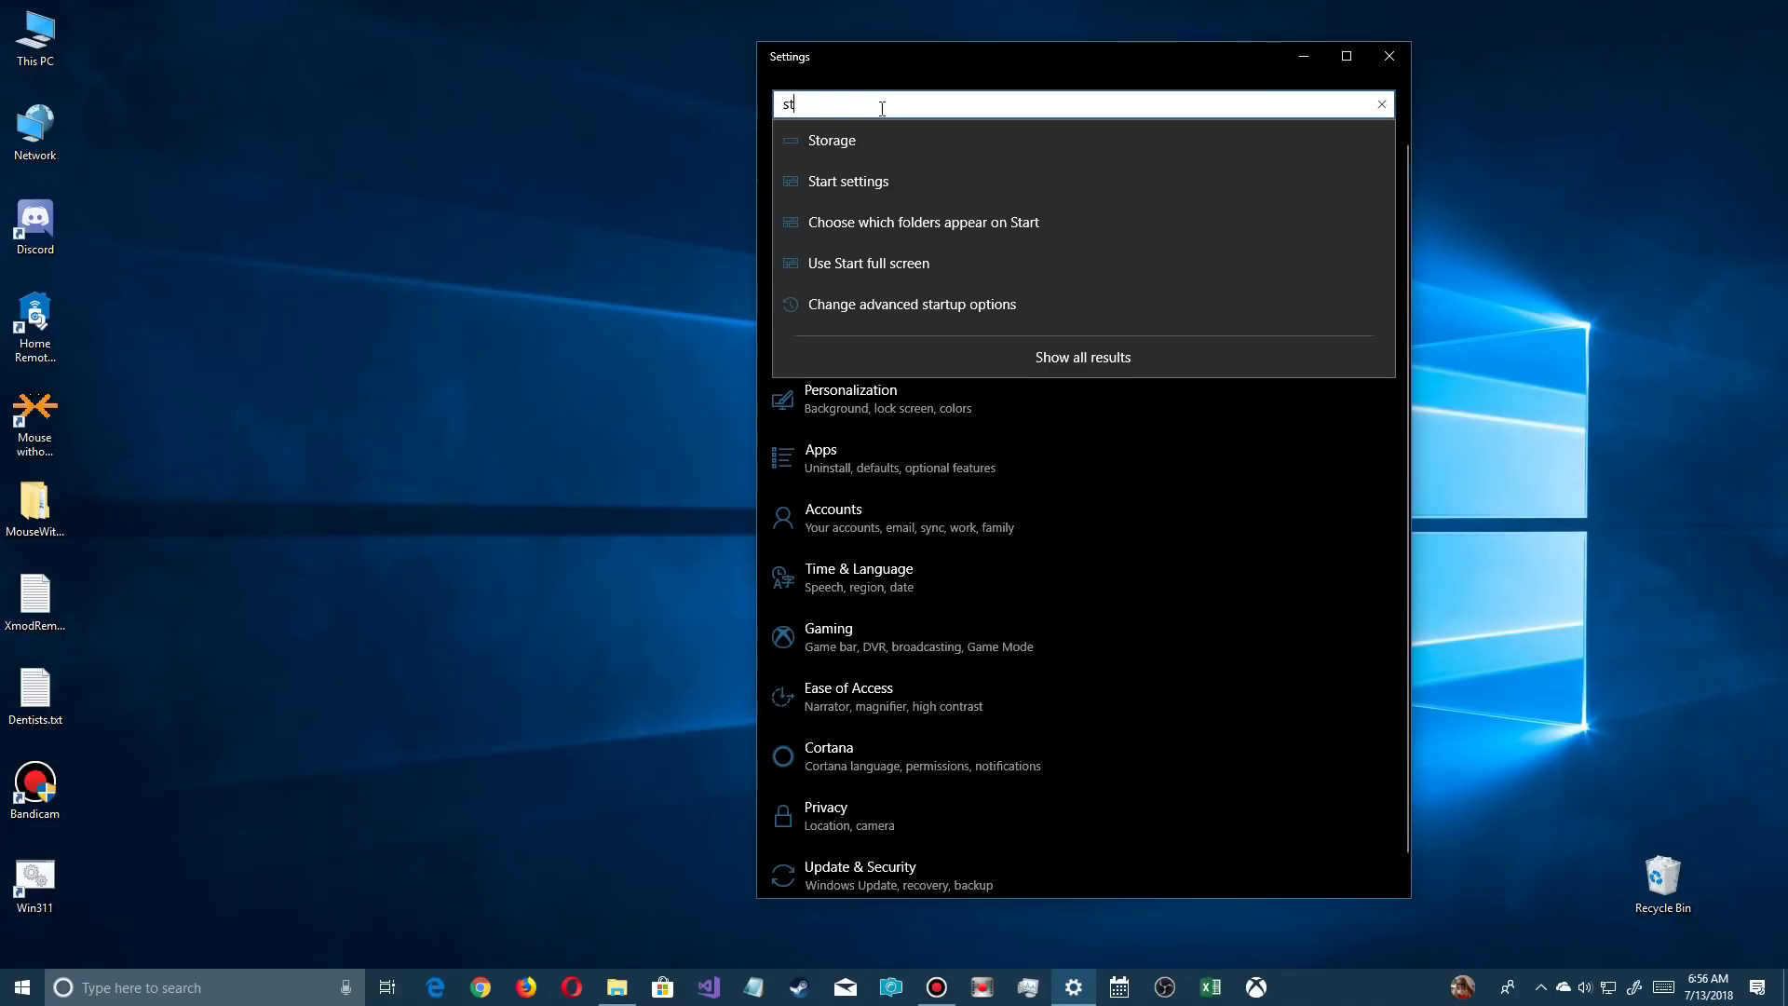
pyautogui.click(825, 140)
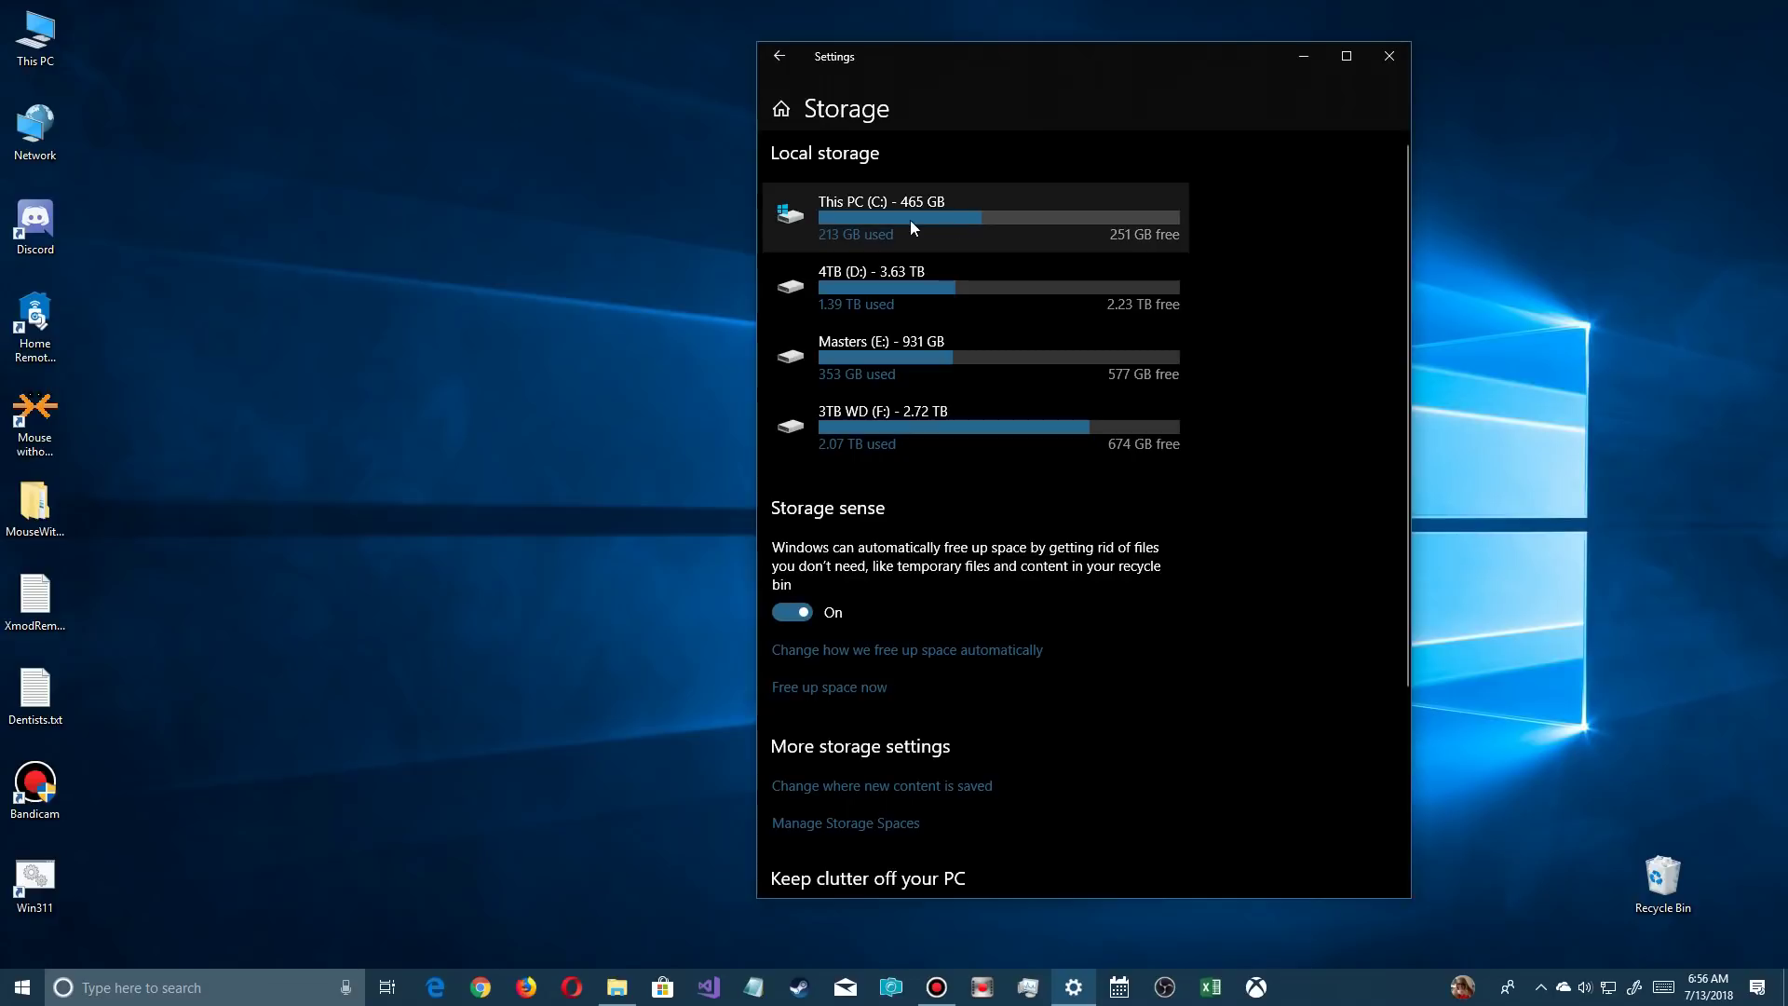
pyautogui.click(867, 222)
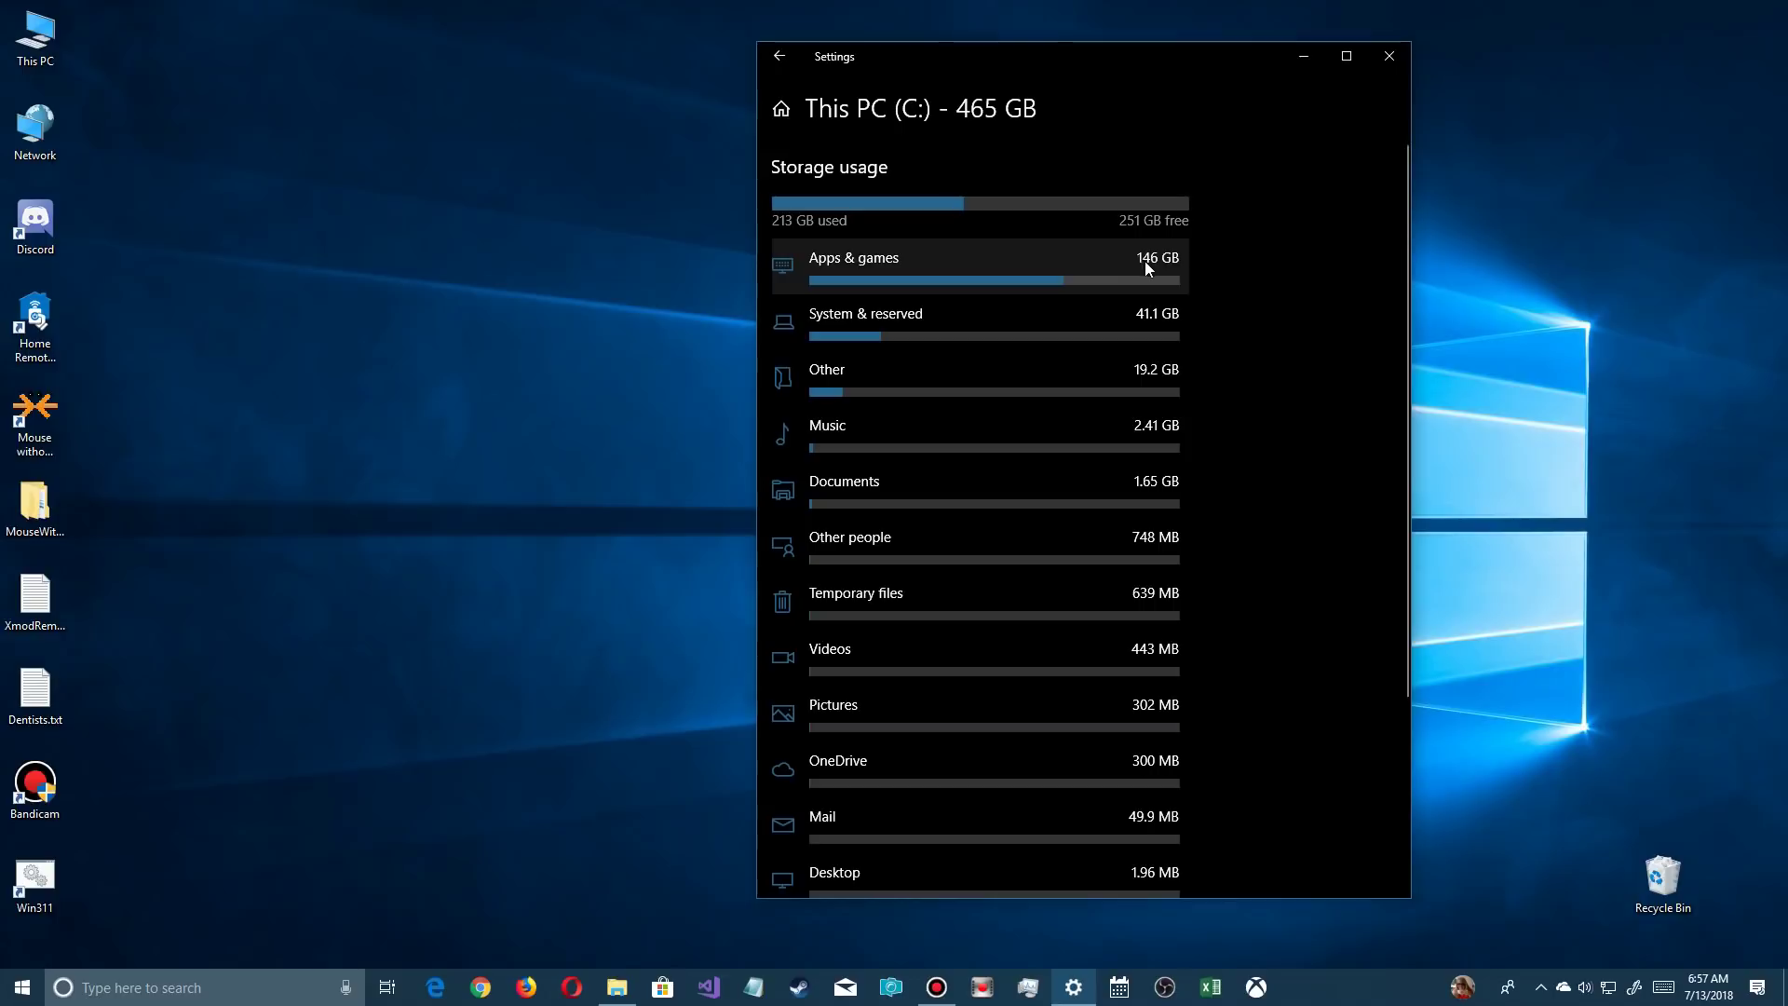
# Open the Apps & games category, which takes 146 GB on C:.
pyautogui.click(880, 264)
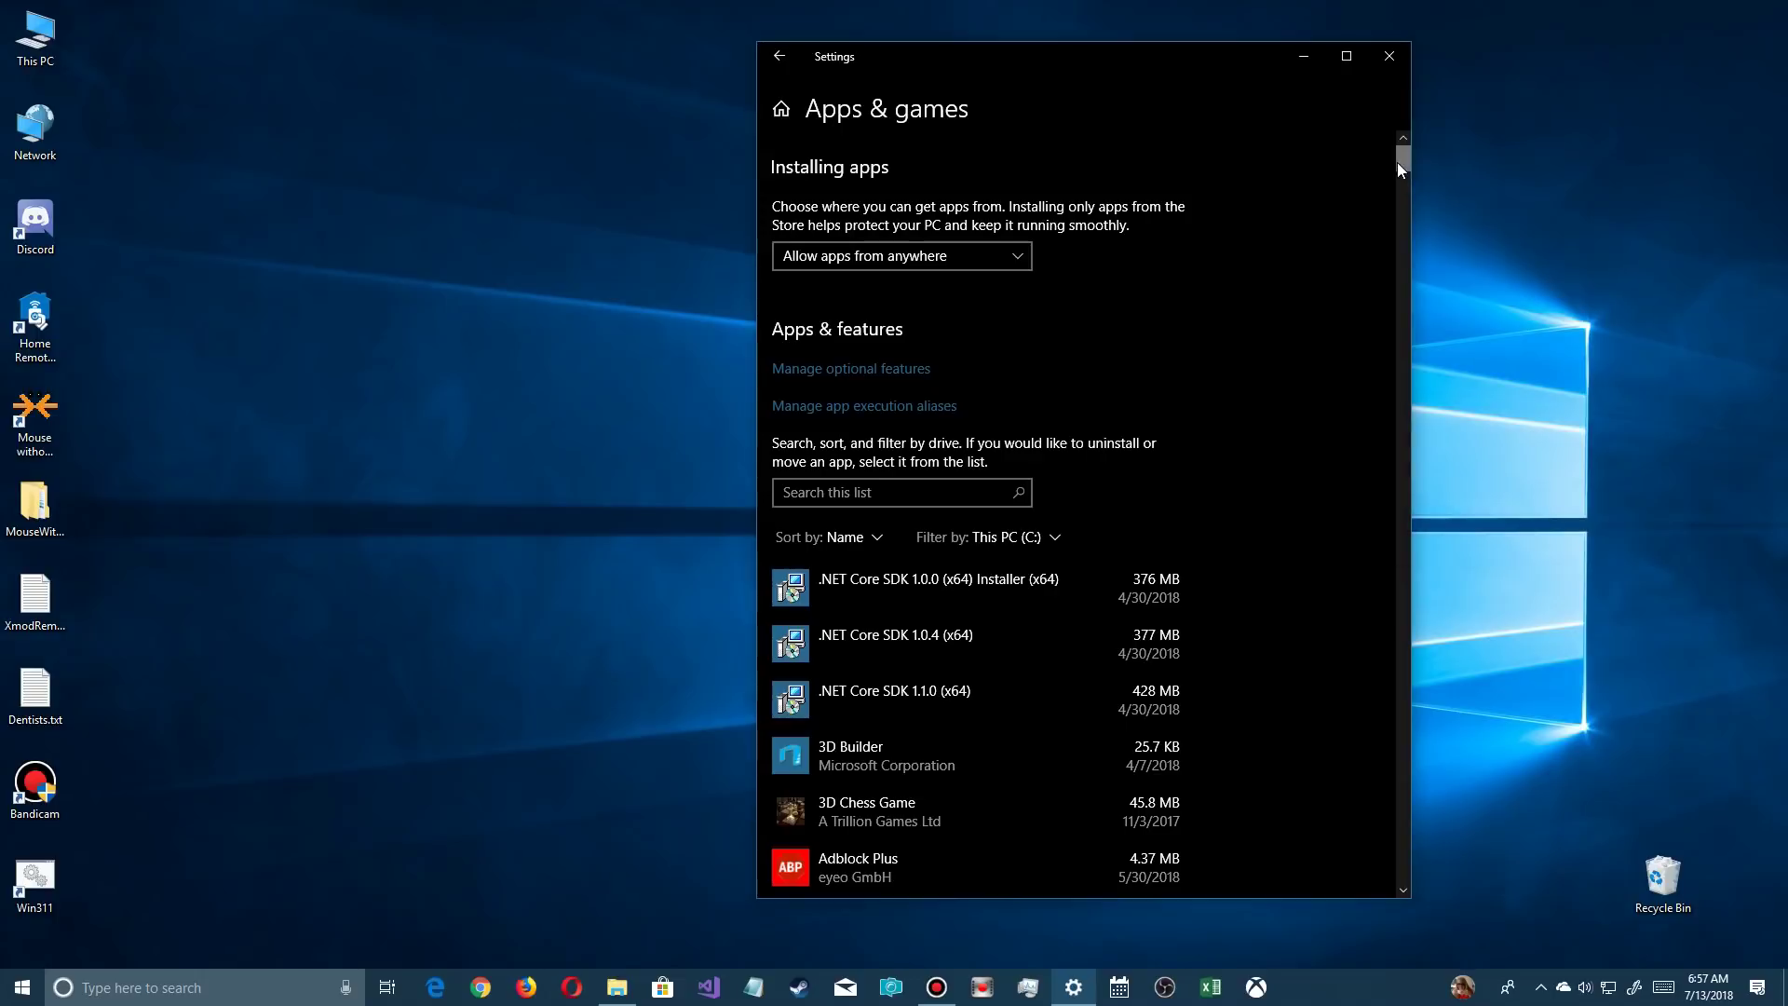
# Browse the name-sorted C: app list, headed by .NET Core SDK entries of 376–428 MB.
pyautogui.moveTo(1404, 161); pyautogui.dragTo(1404, 169)
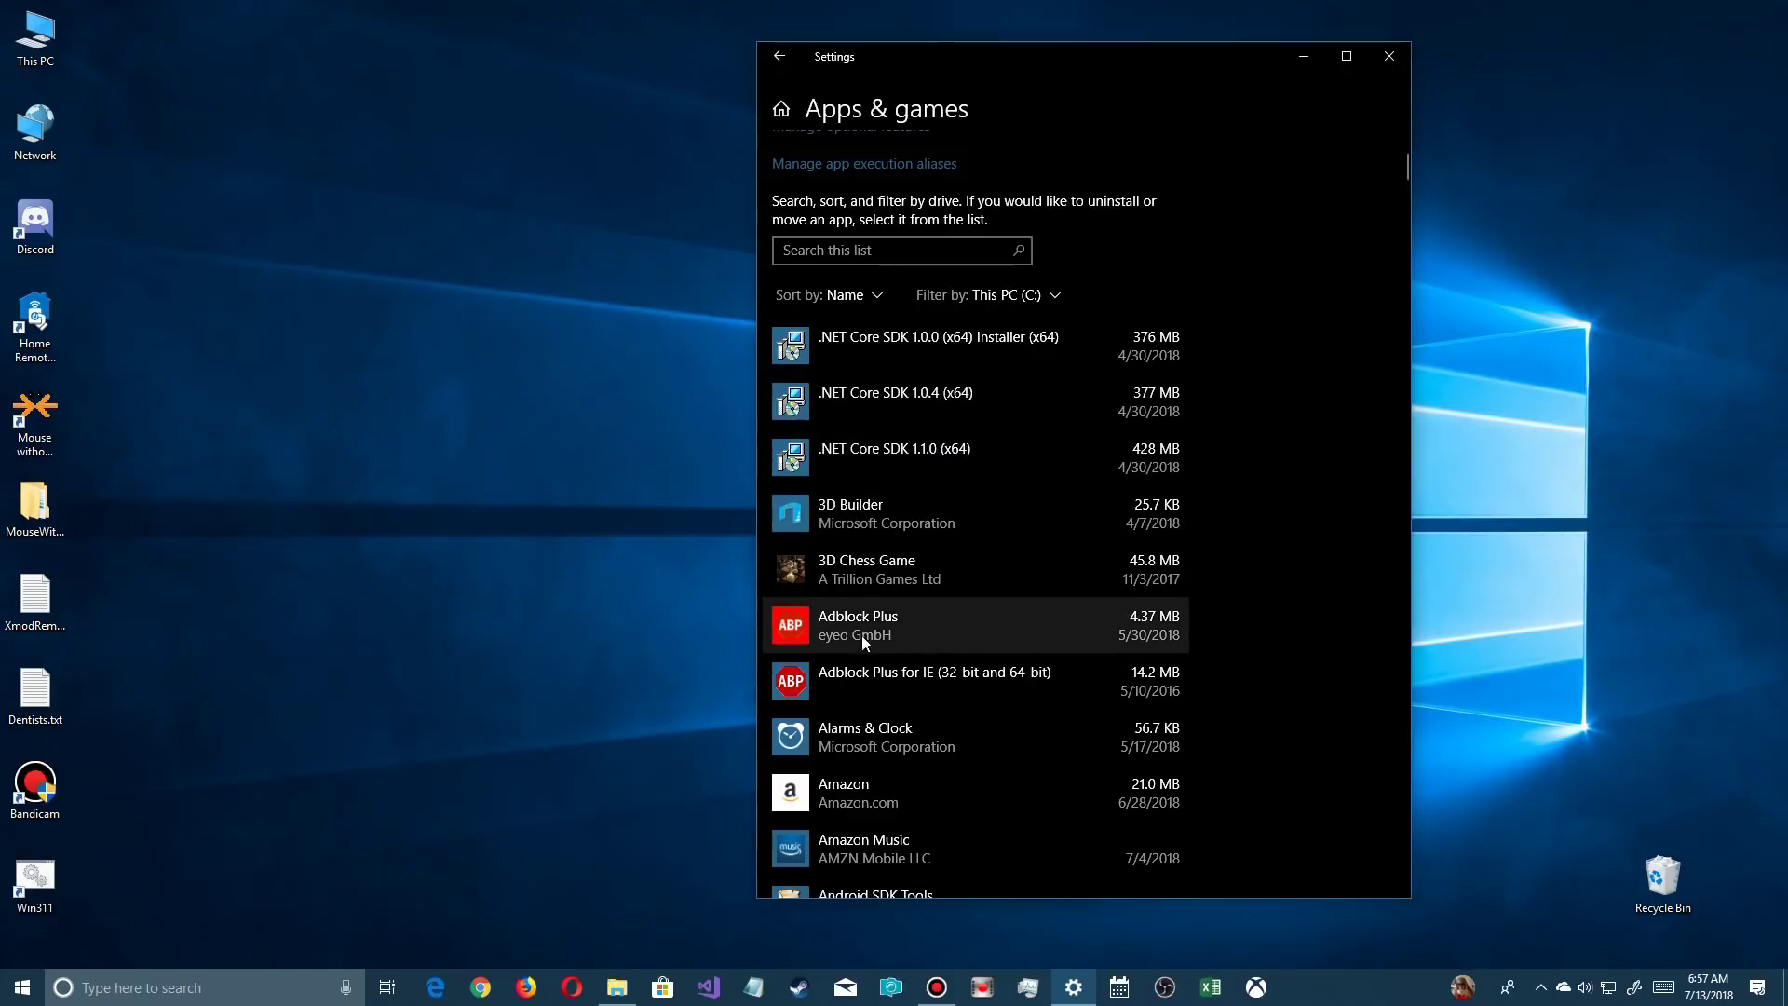
pyautogui.scroll(-5, 974, 616)
pyautogui.scroll(-3, 975, 609)
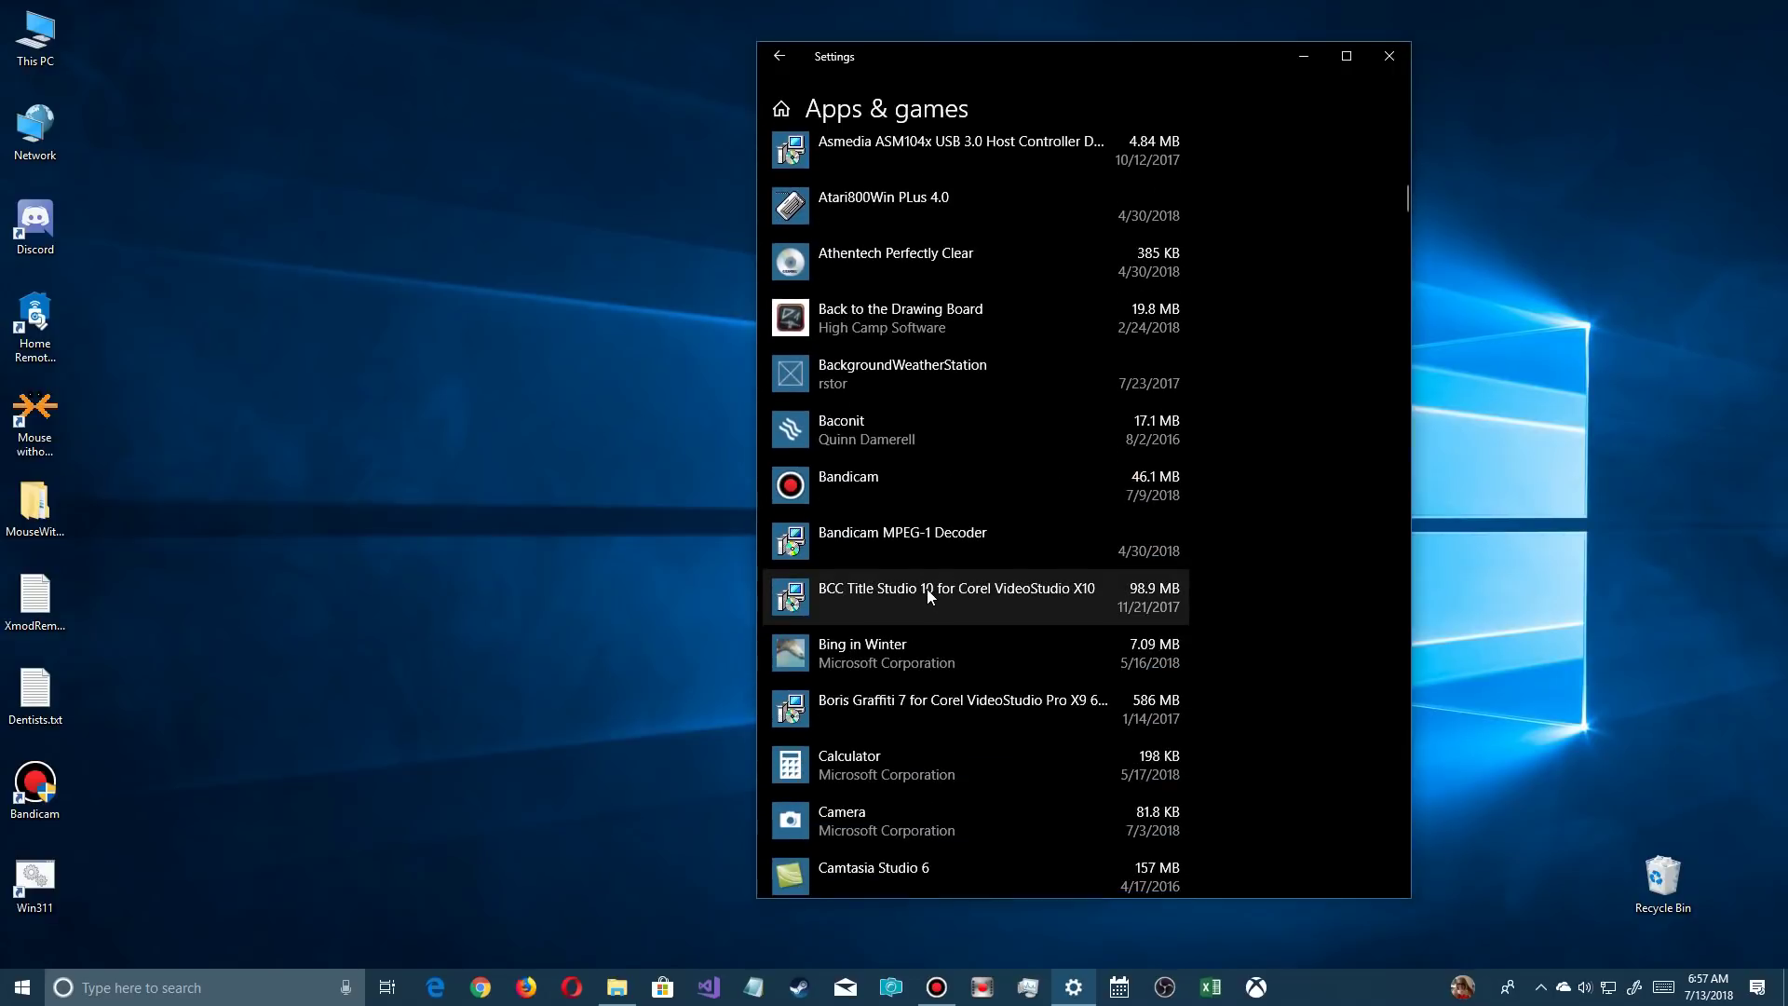
pyautogui.scroll(10, 927, 587)
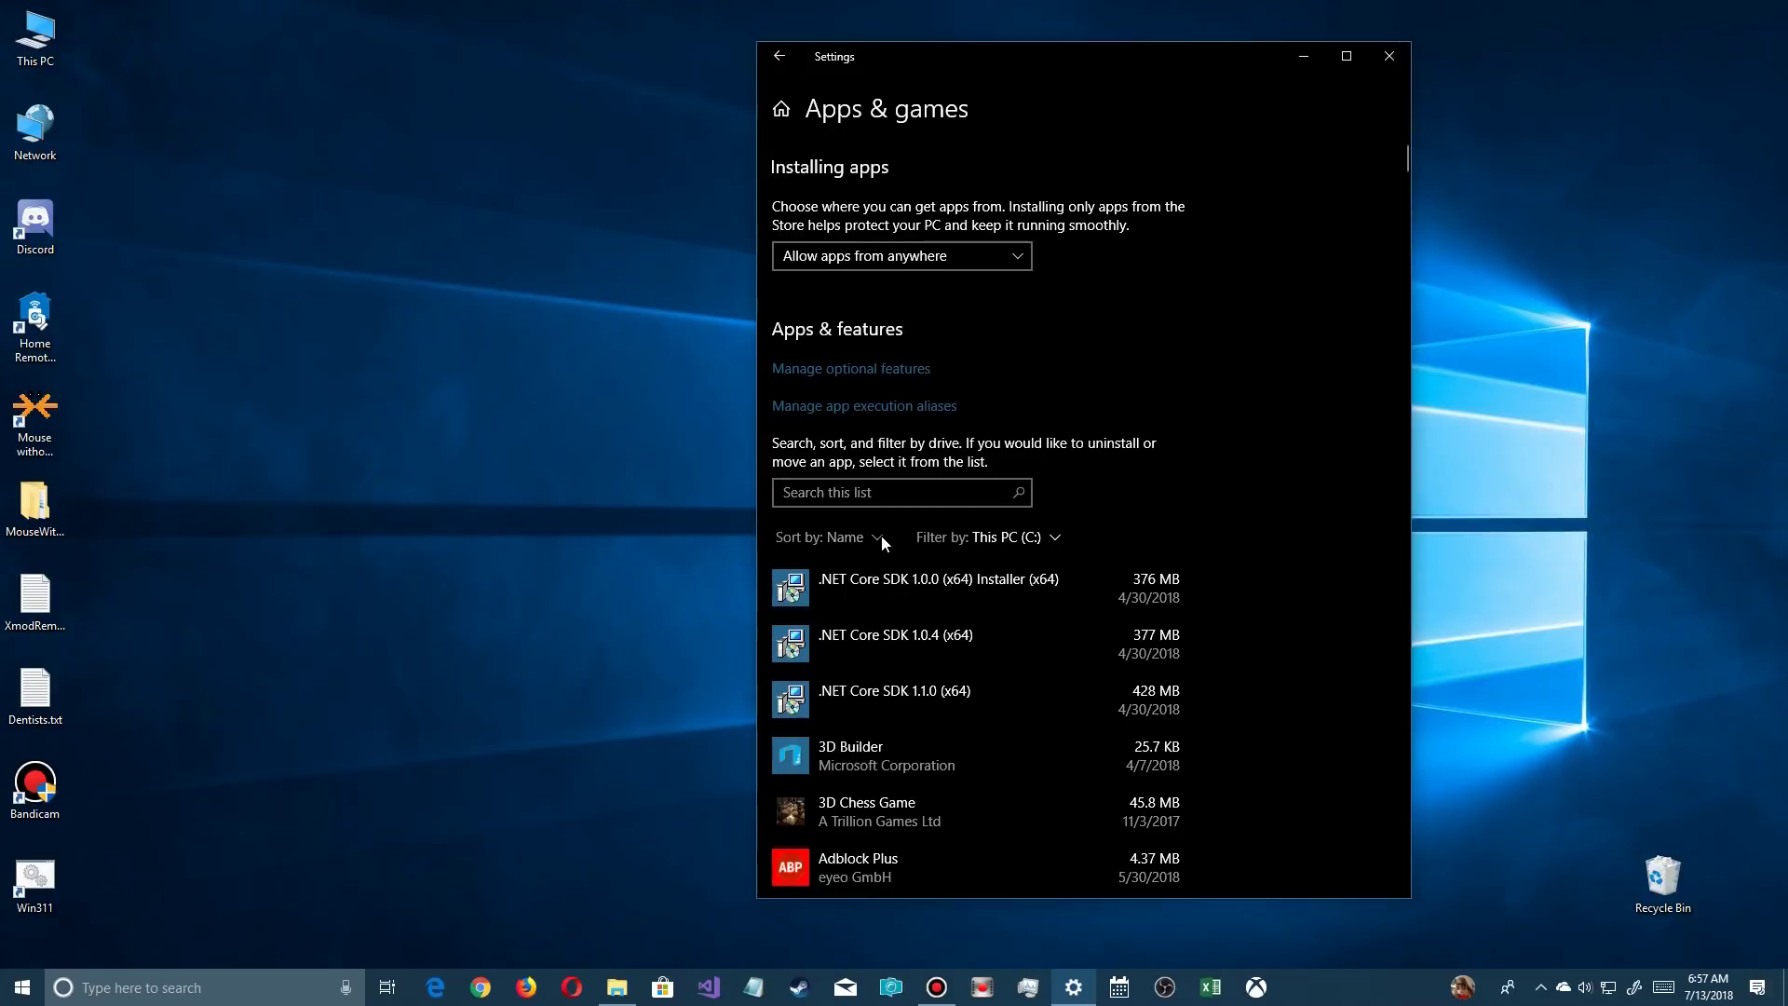
pyautogui.click(879, 538)
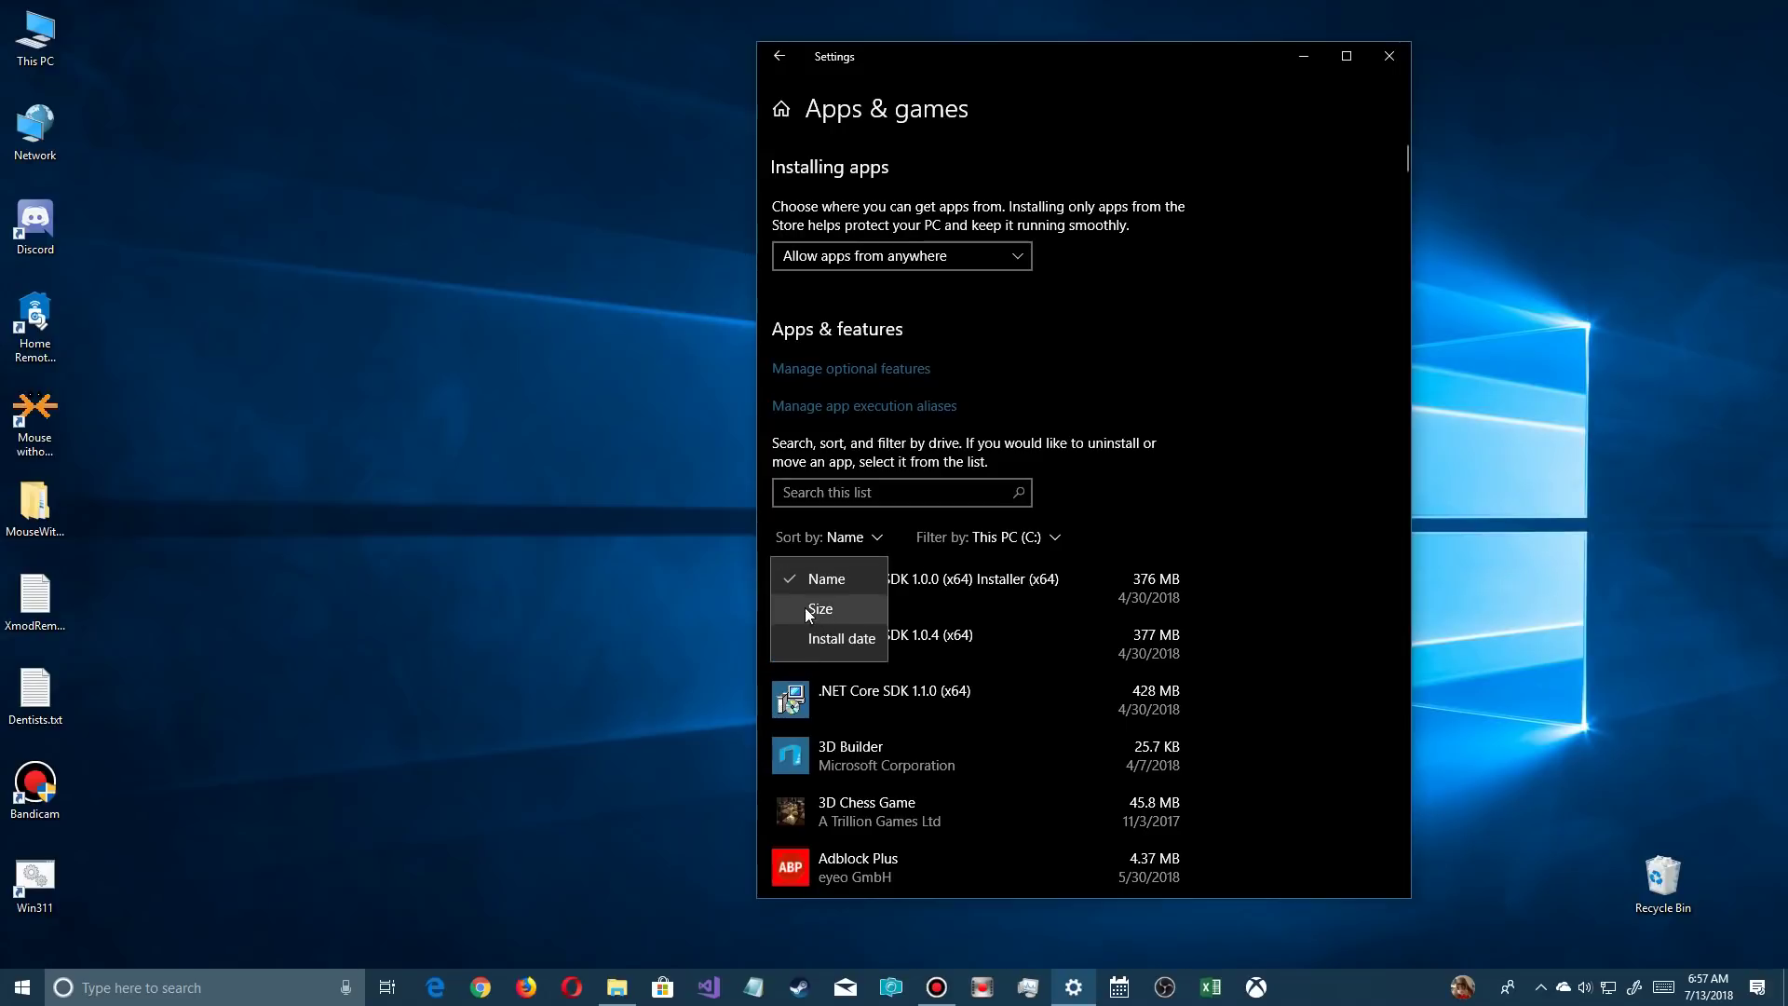
# Sort the C: app list by size, putting Microsoft Emulator (5.00 GB) first.
pyautogui.click(841, 607)
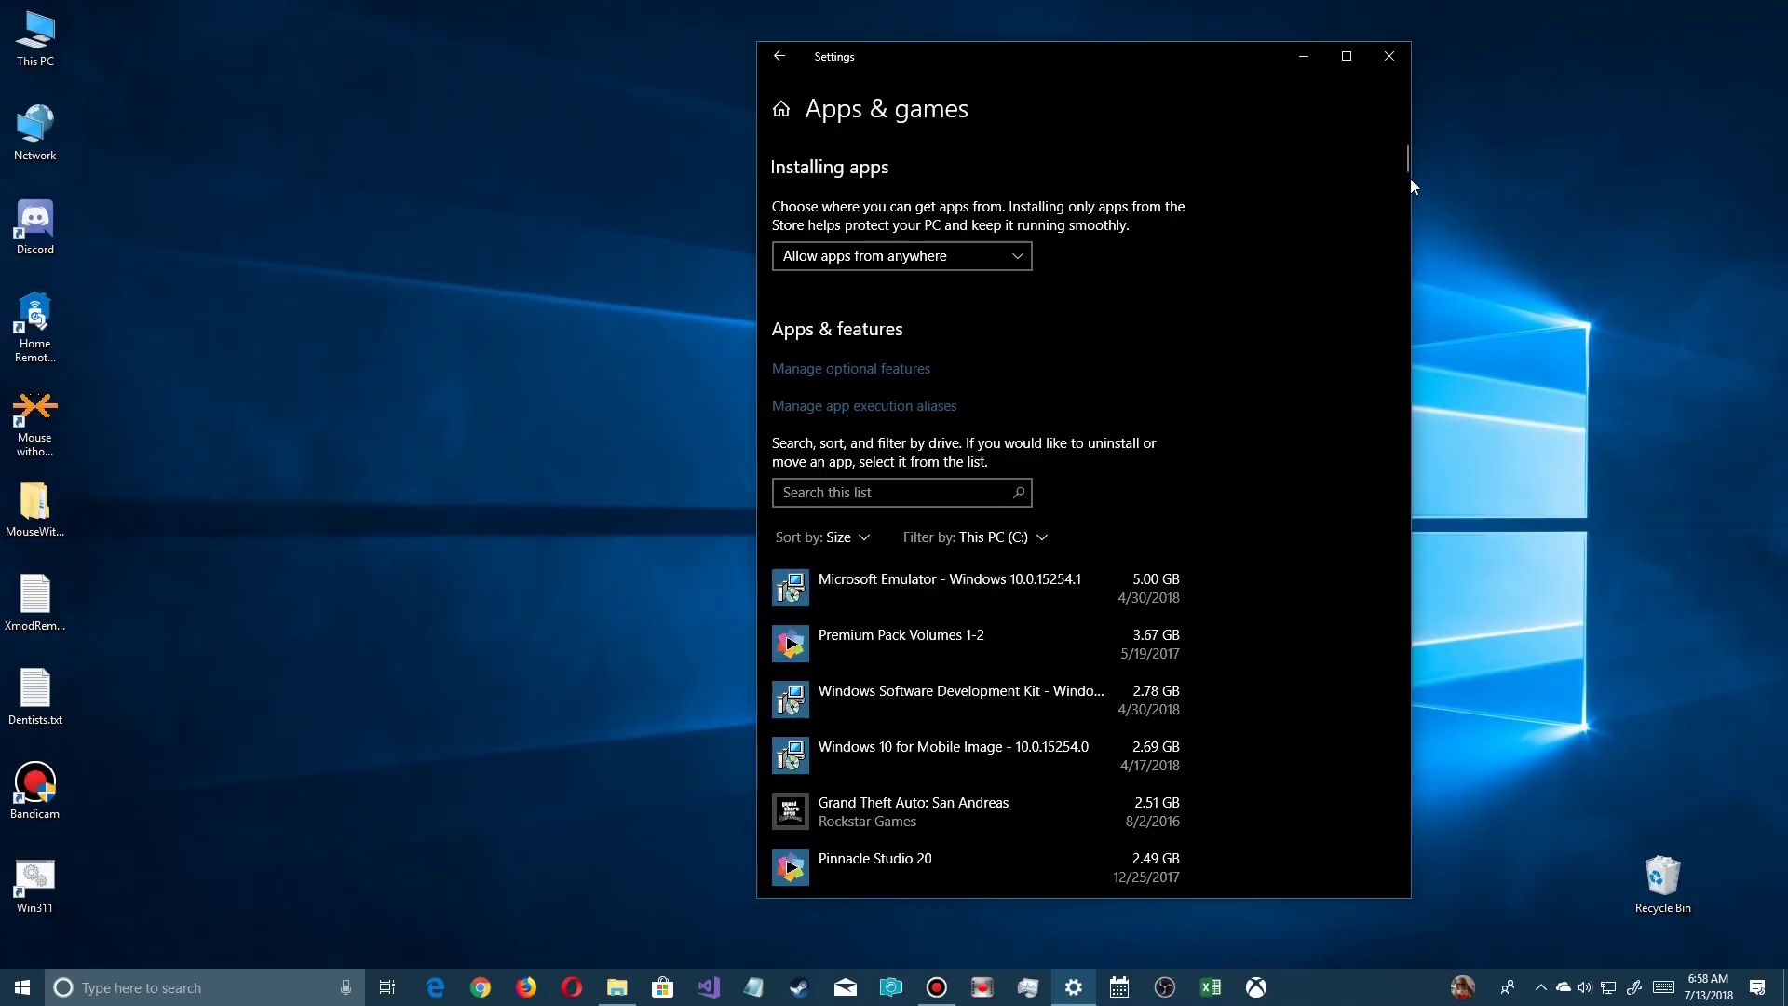
pyautogui.moveTo(1401, 167); pyautogui.dragTo(1398, 174)
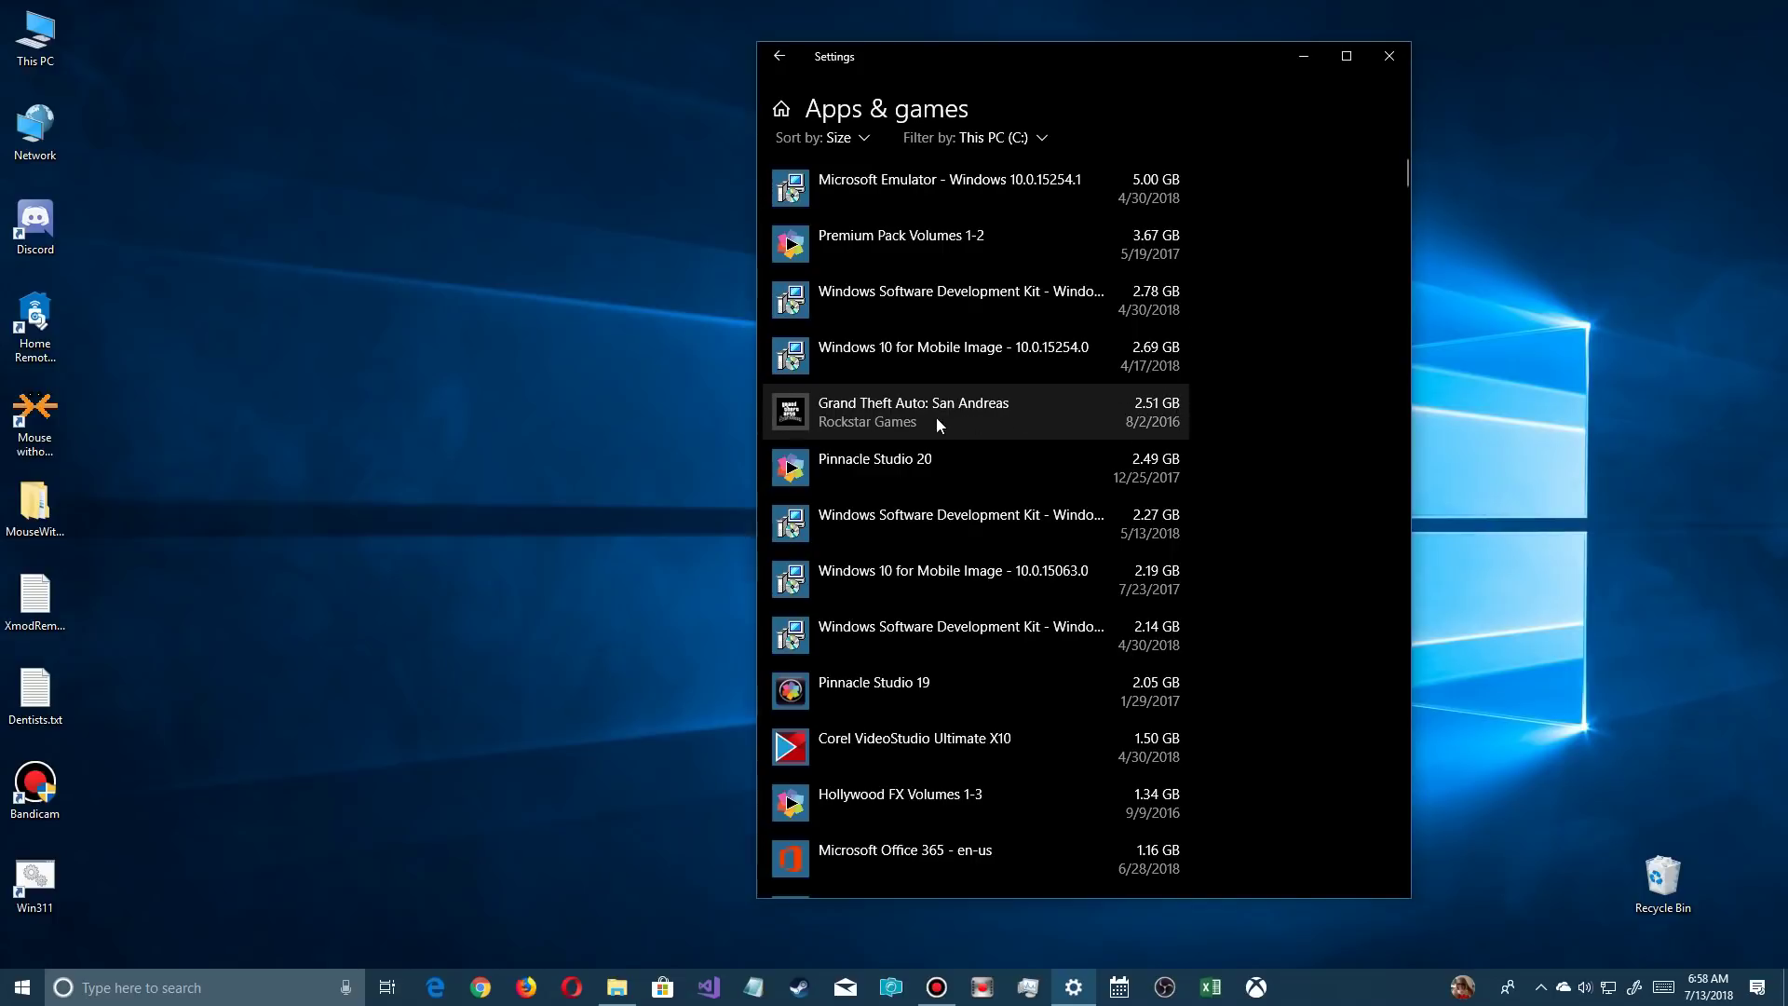
pyautogui.click(23, 987)
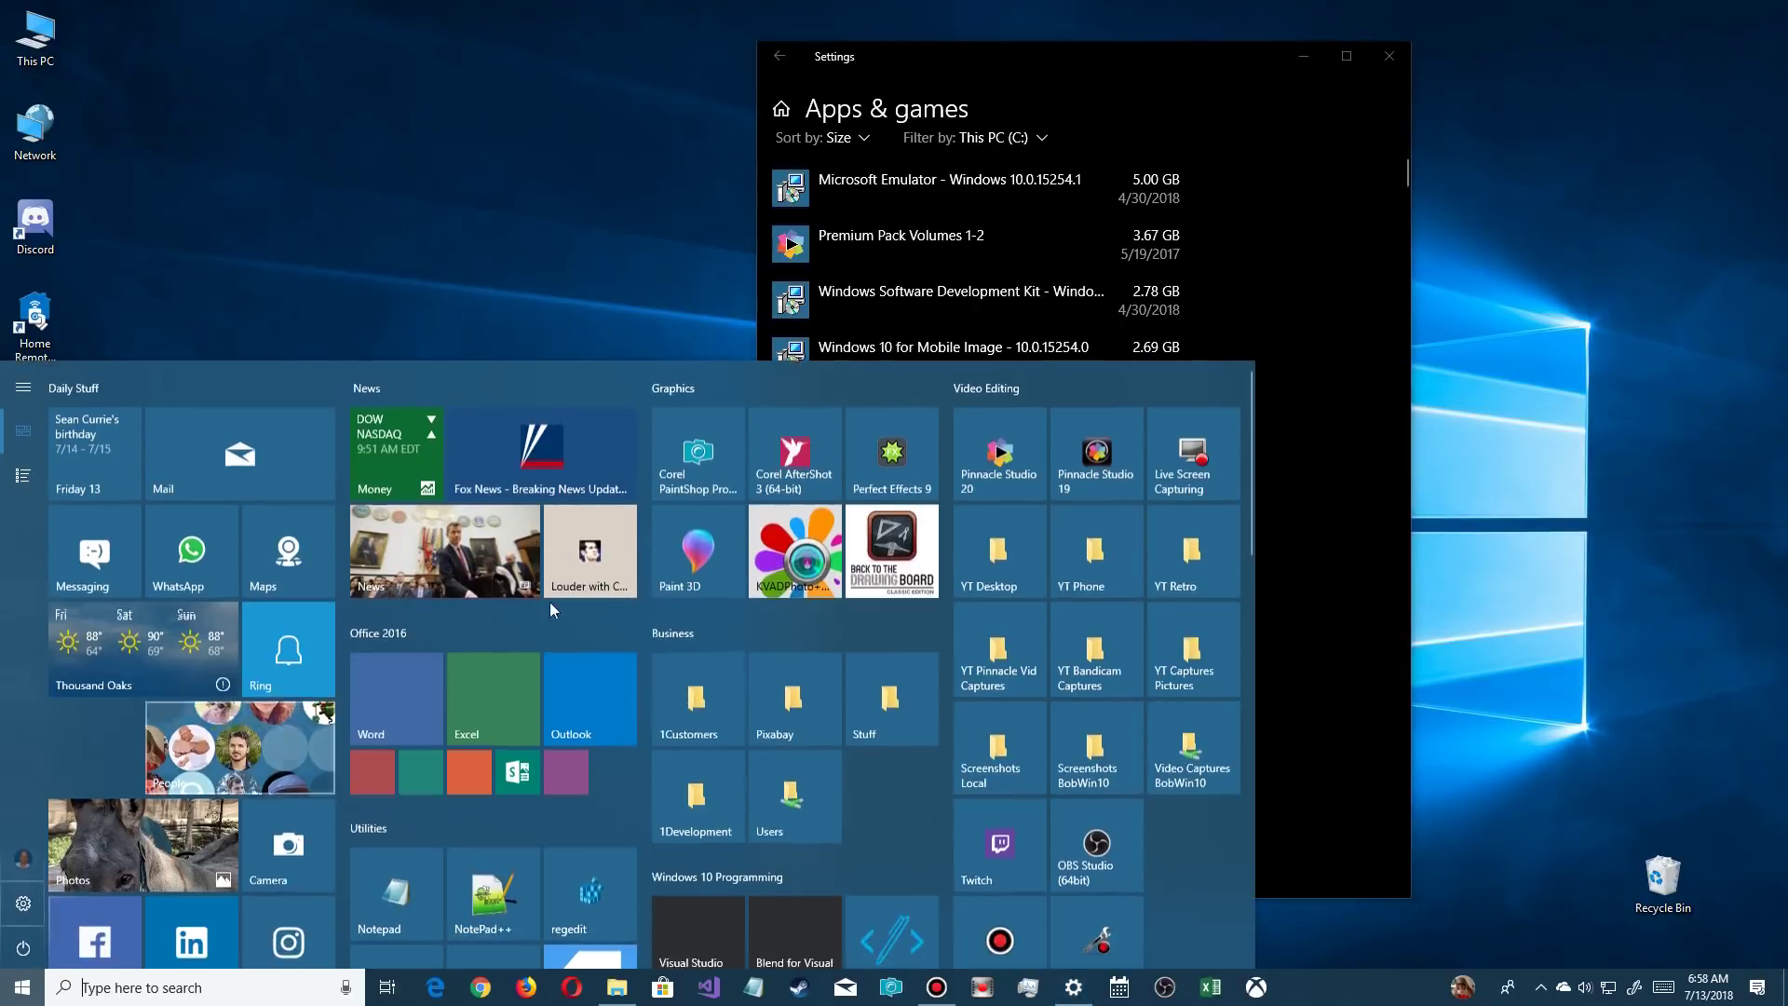
# Find the Grand Theft Auto: San Andreas tile in Start's Gaming group, then close Start.
pyautogui.scroll(-6, 1109, 653)
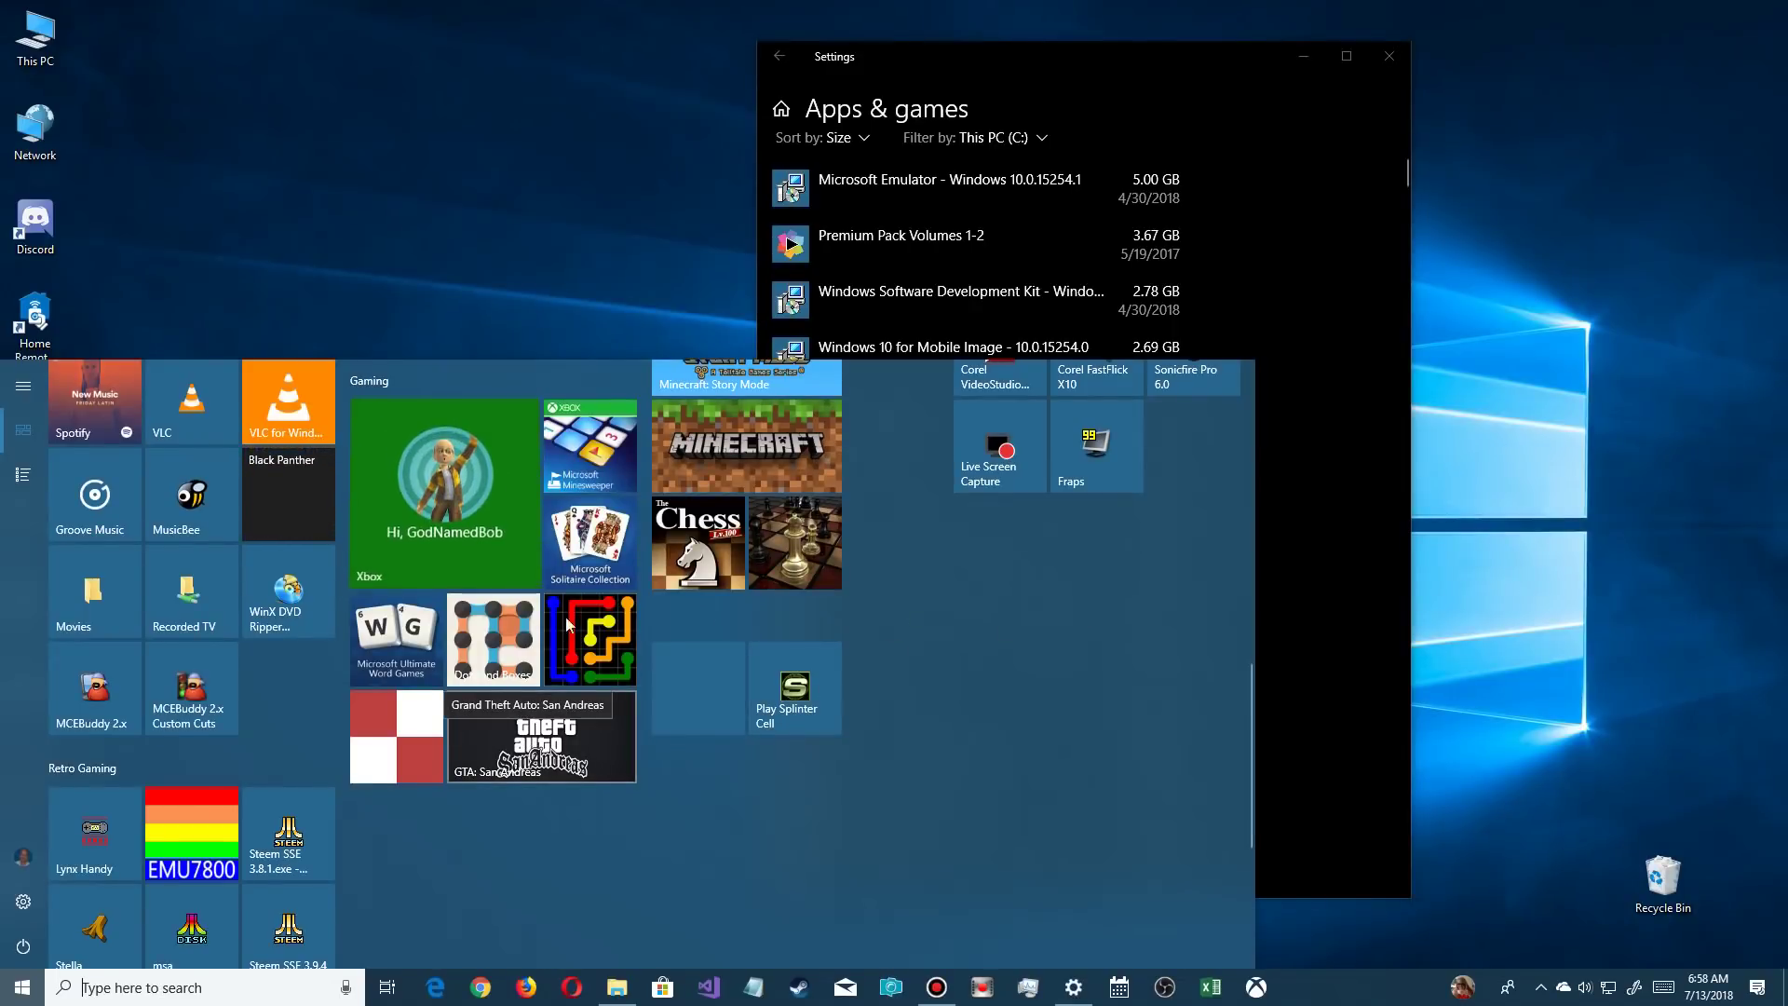
pyautogui.click(677, 203)
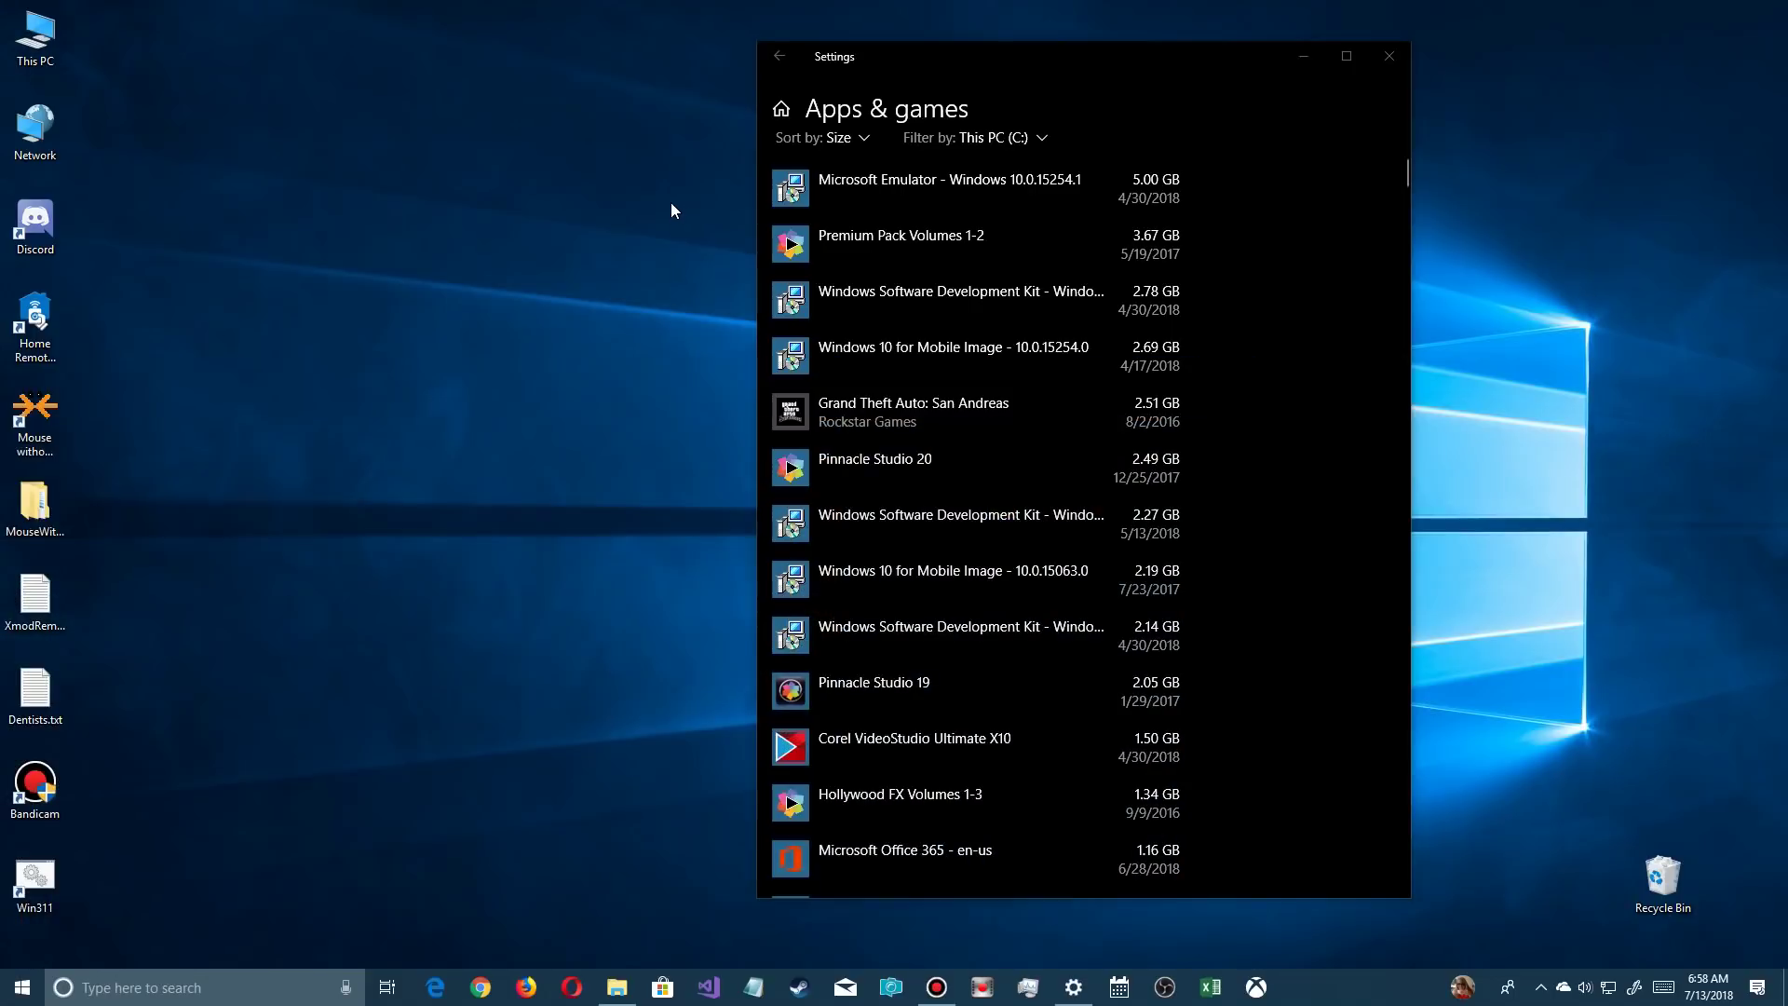
# Compare options: Grand Theft Auto: San Andreas offers Move, Pinnacle Studio 20 (2.49 GB) does not.
pyautogui.click(884, 415)
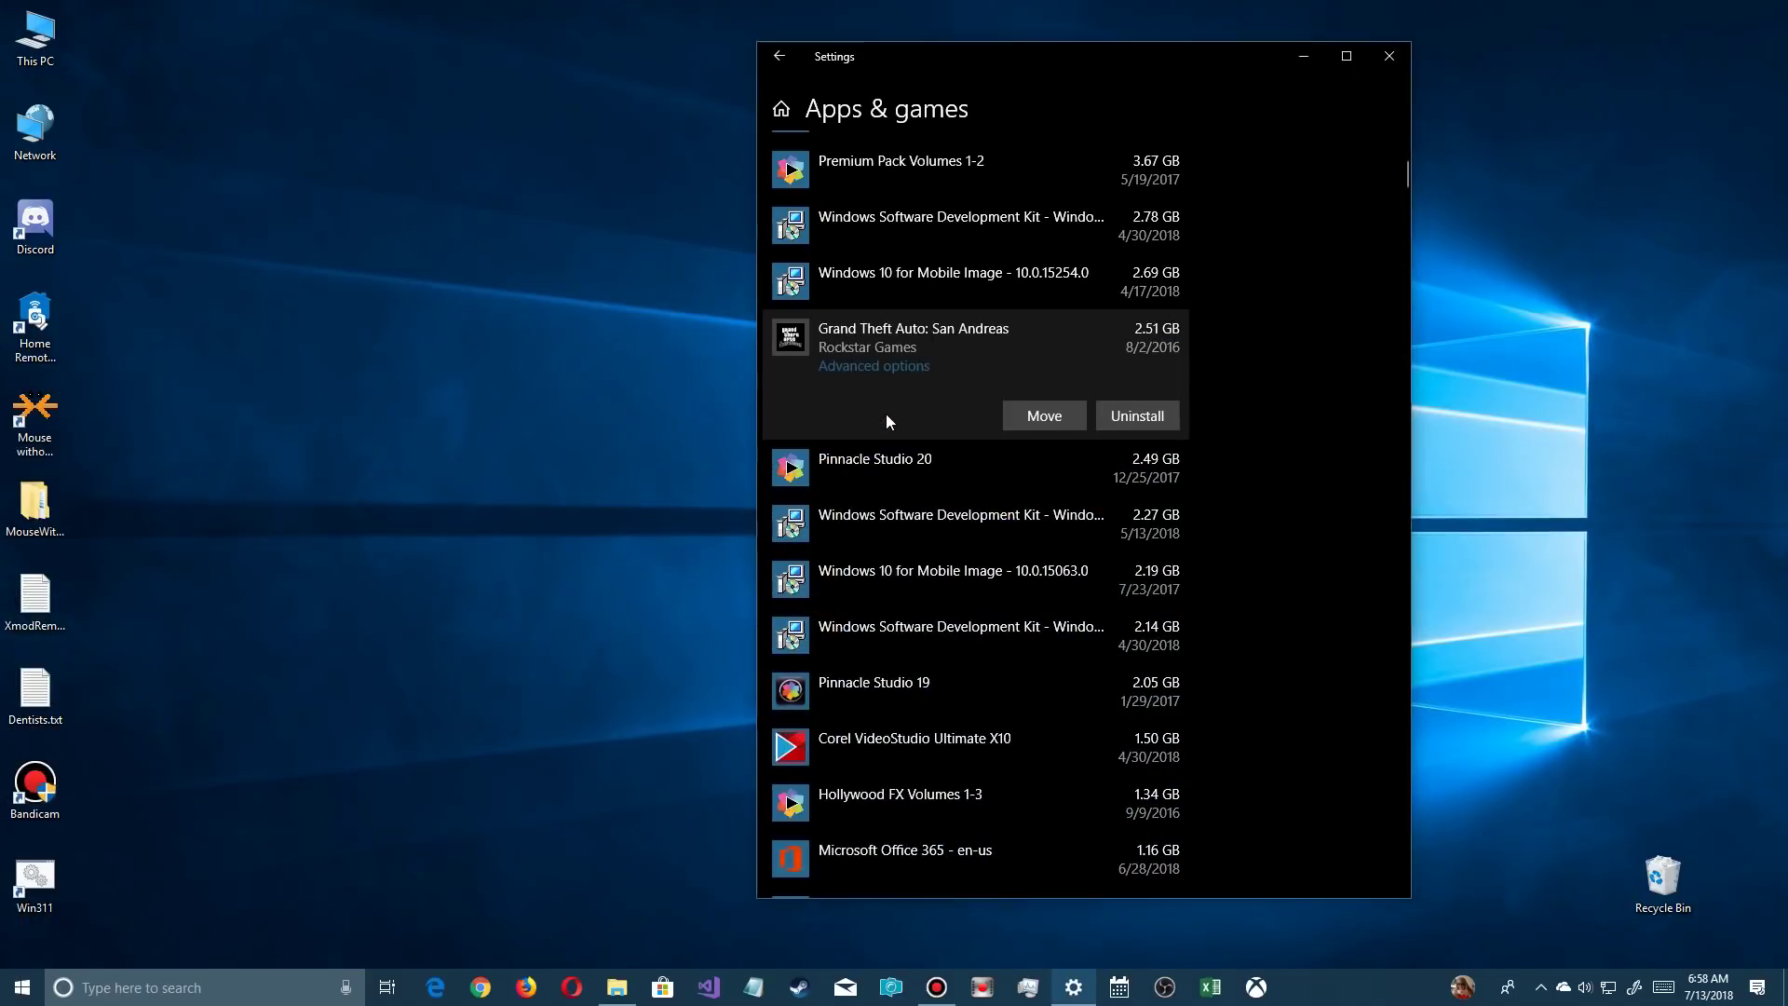
pyautogui.scroll(1, 880, 381)
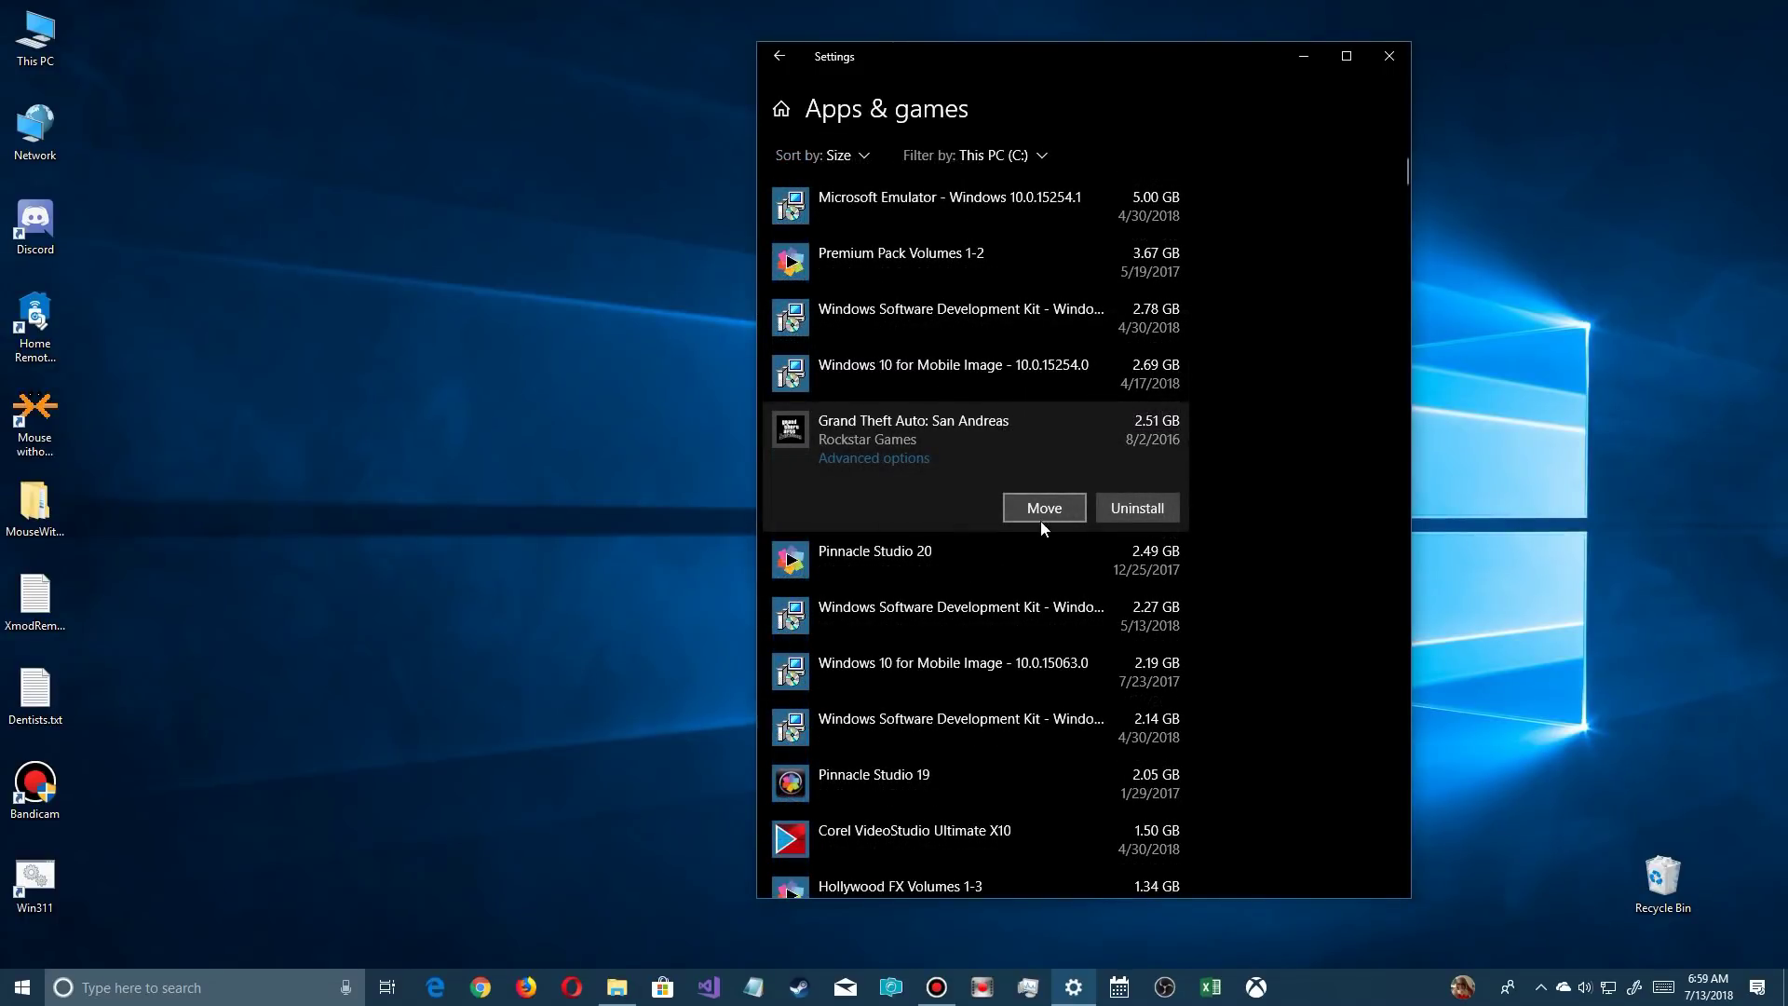
pyautogui.click(851, 564)
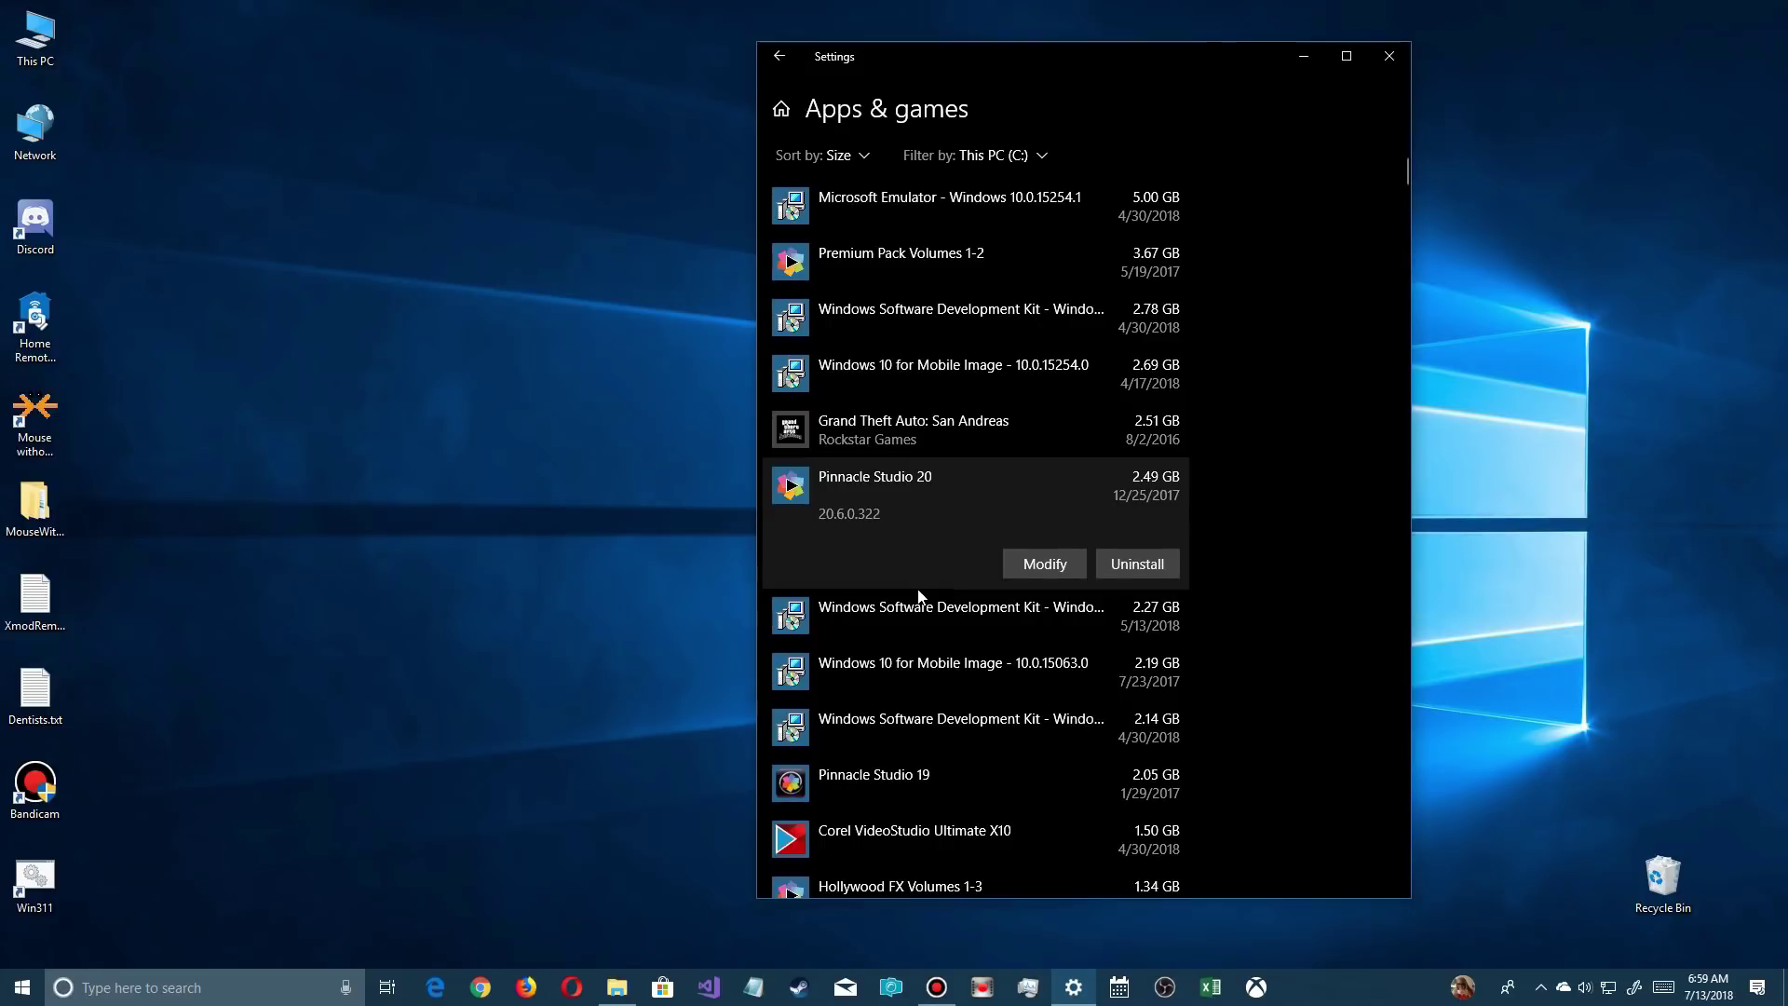
pyautogui.scroll(-3, 919, 596)
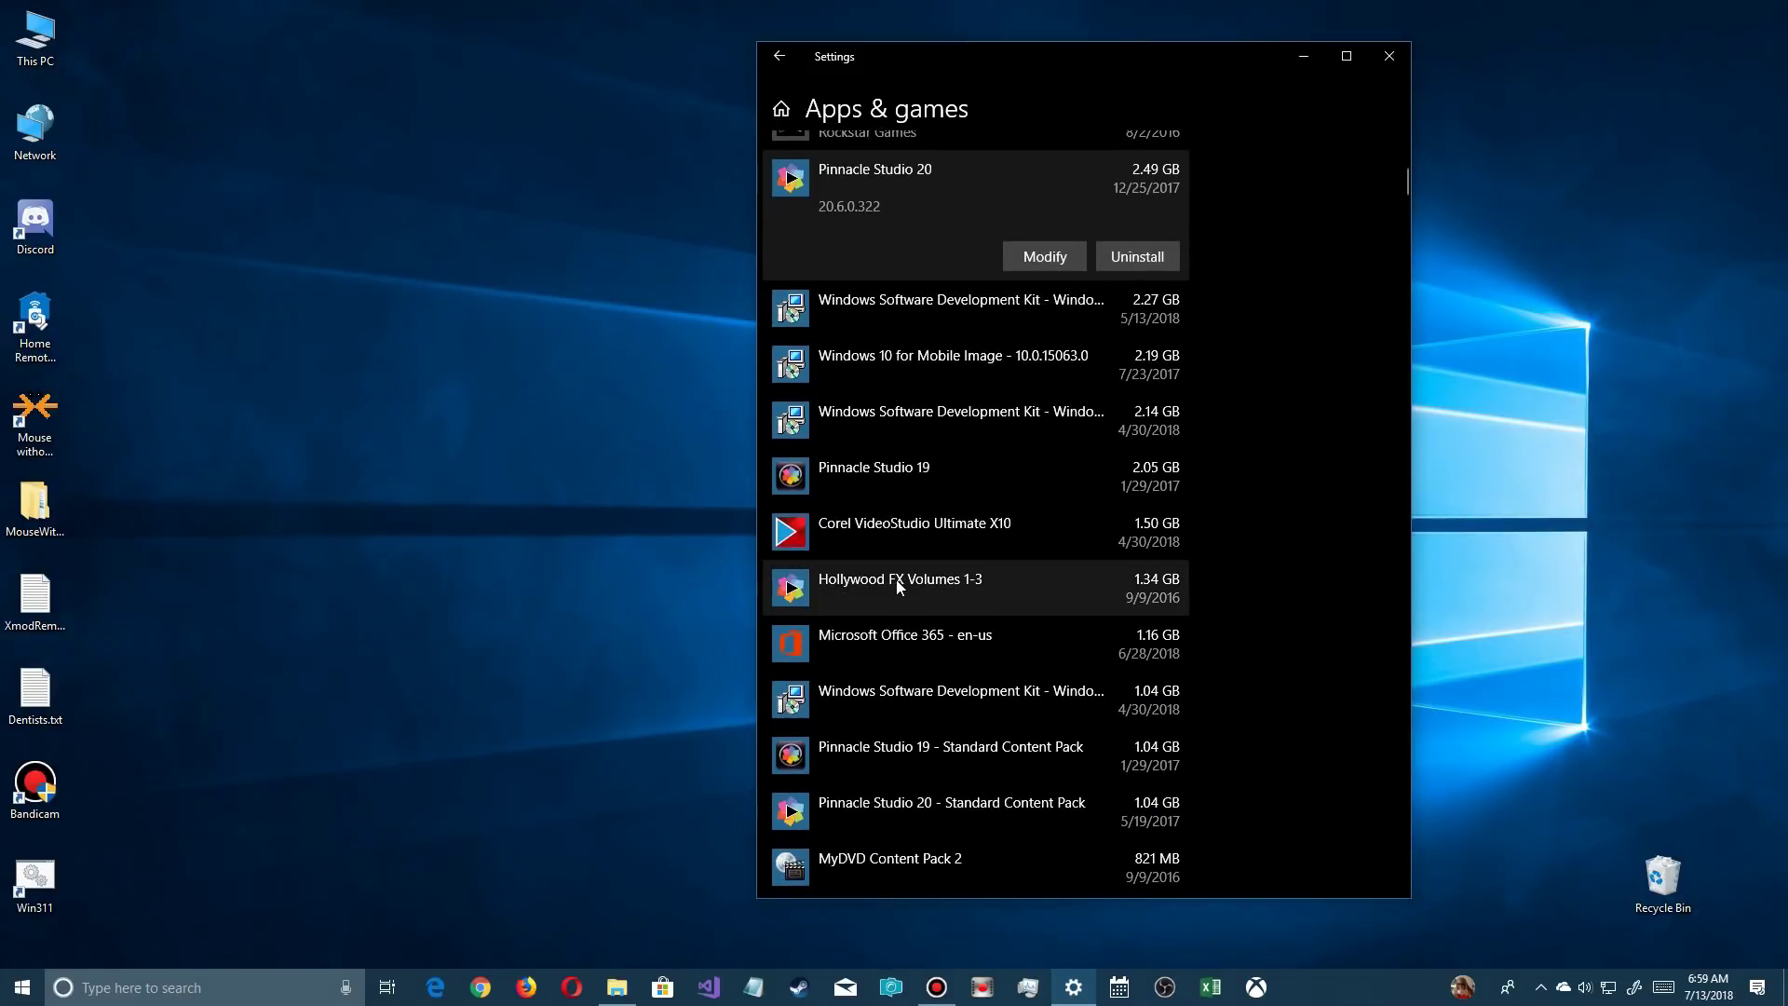
# Check the options for the Photos app, Realtek audio driver and Gameshow in the C: list.
pyautogui.scroll(-3, 926, 625)
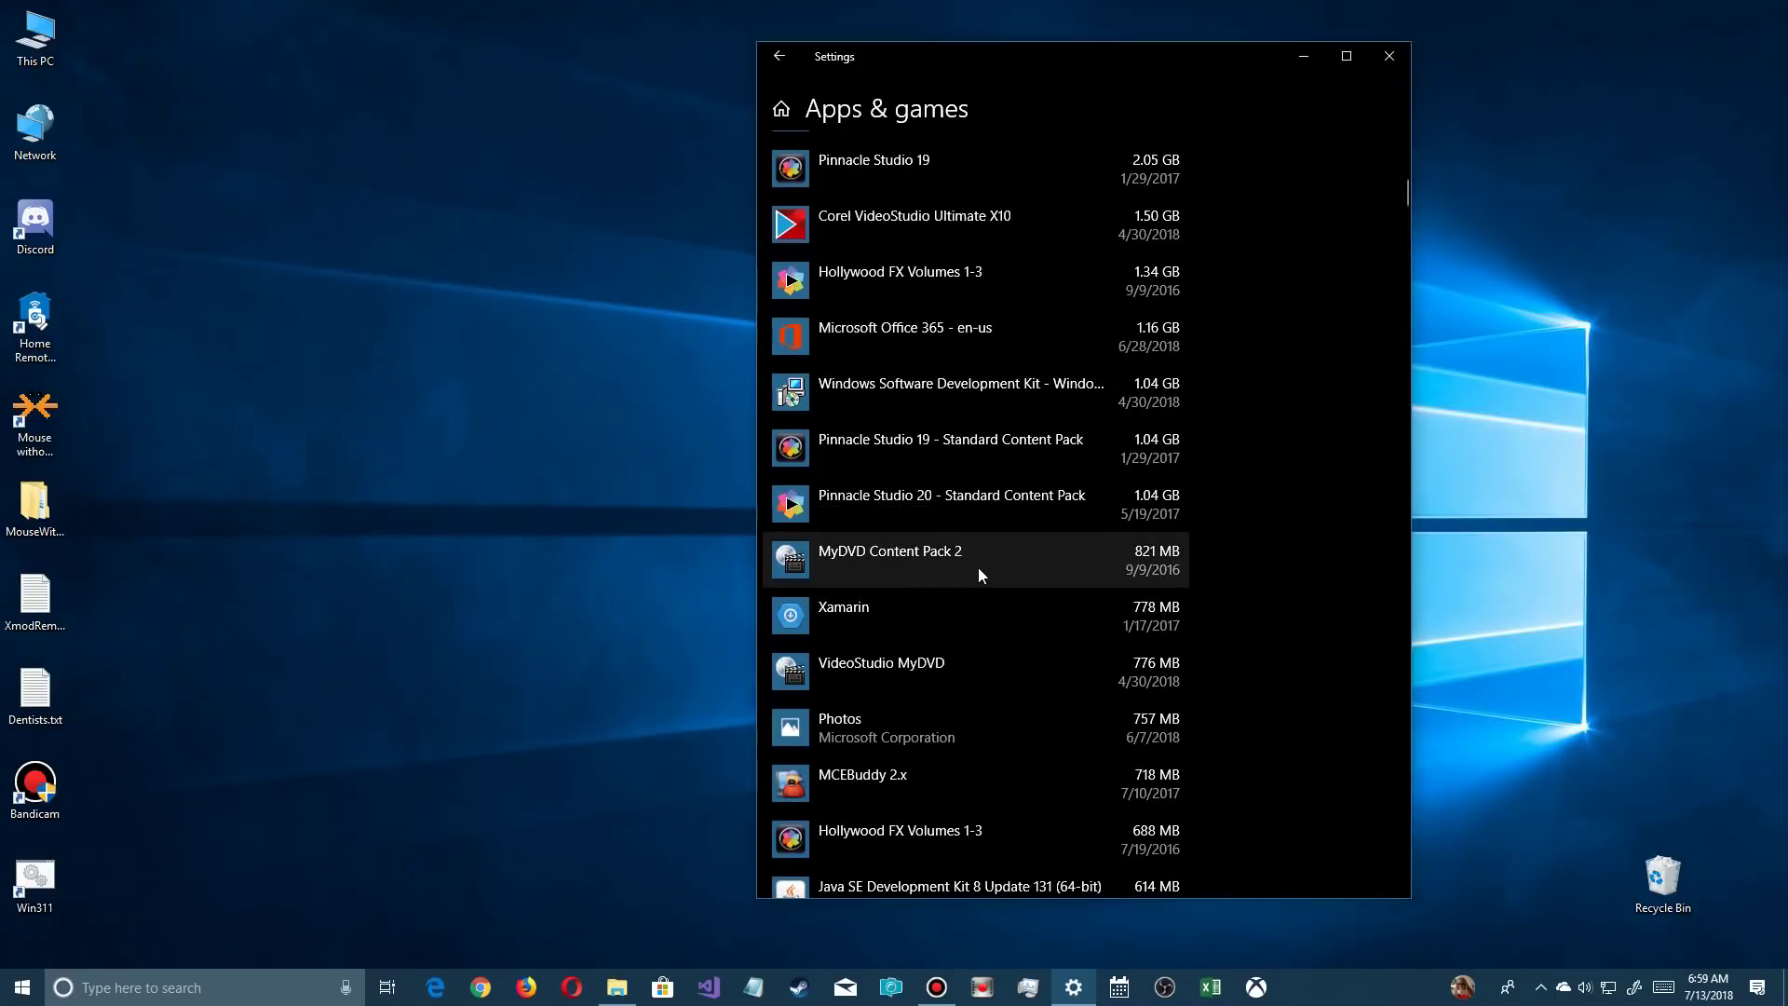
pyautogui.click(882, 726)
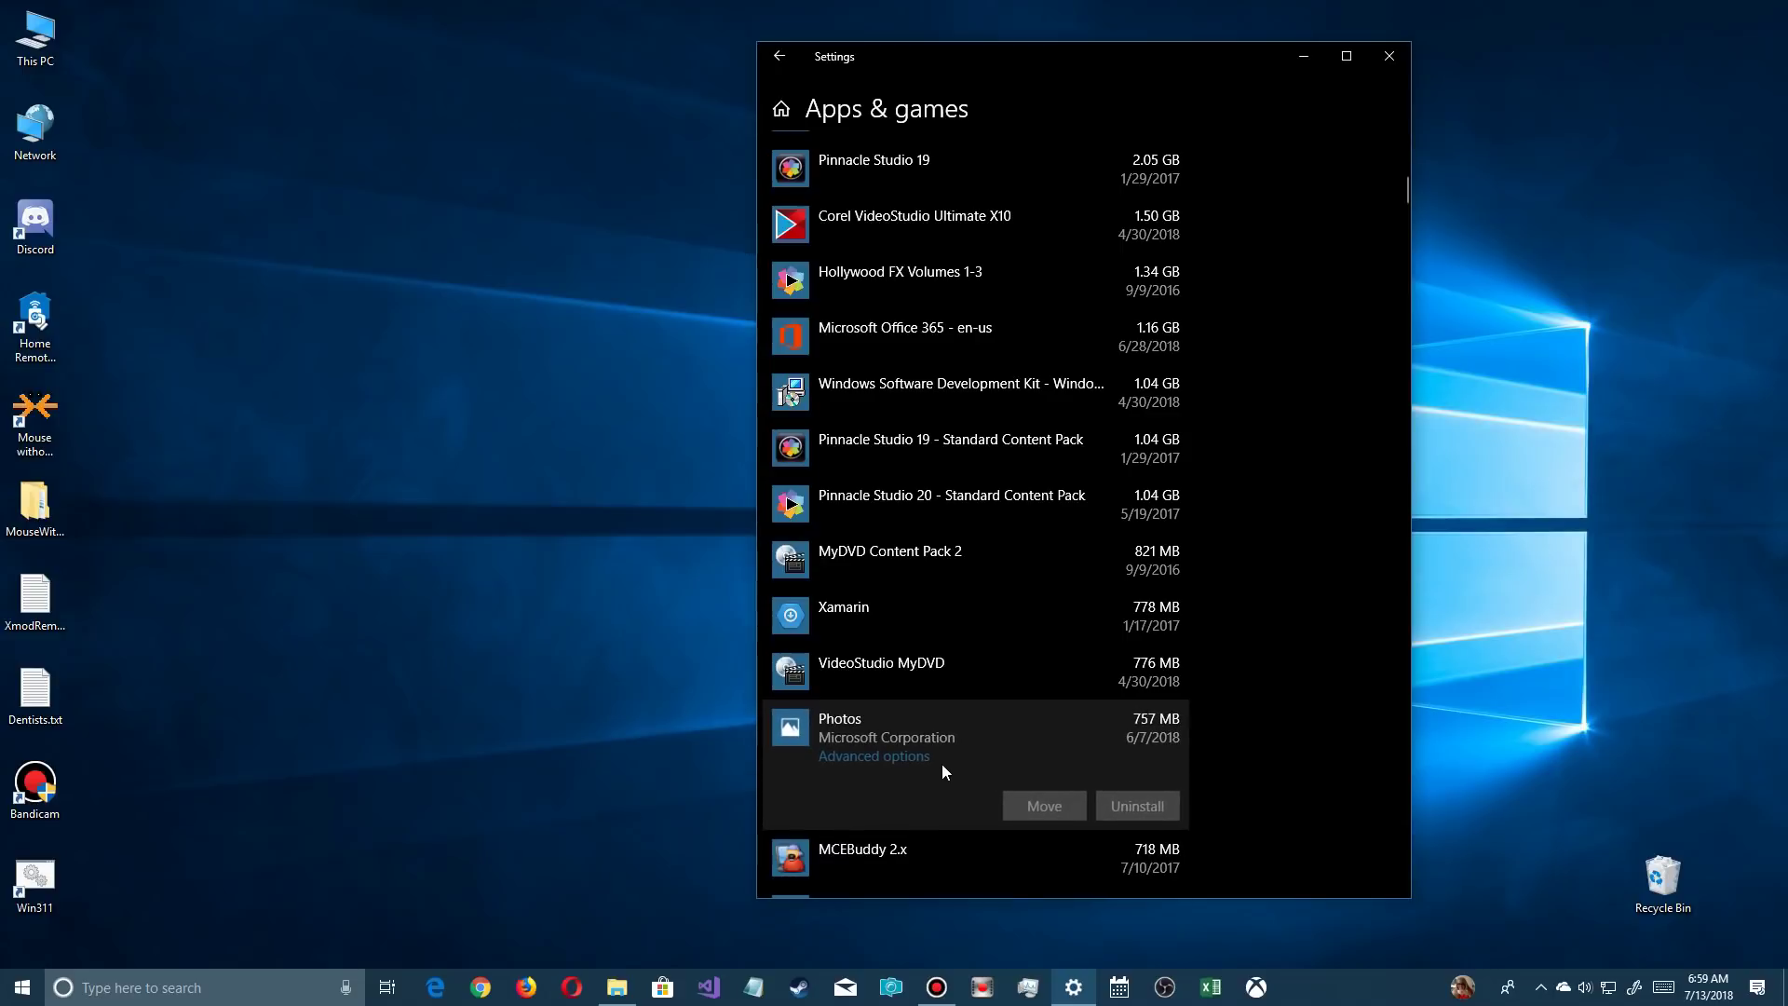
pyautogui.scroll(-3, 946, 688)
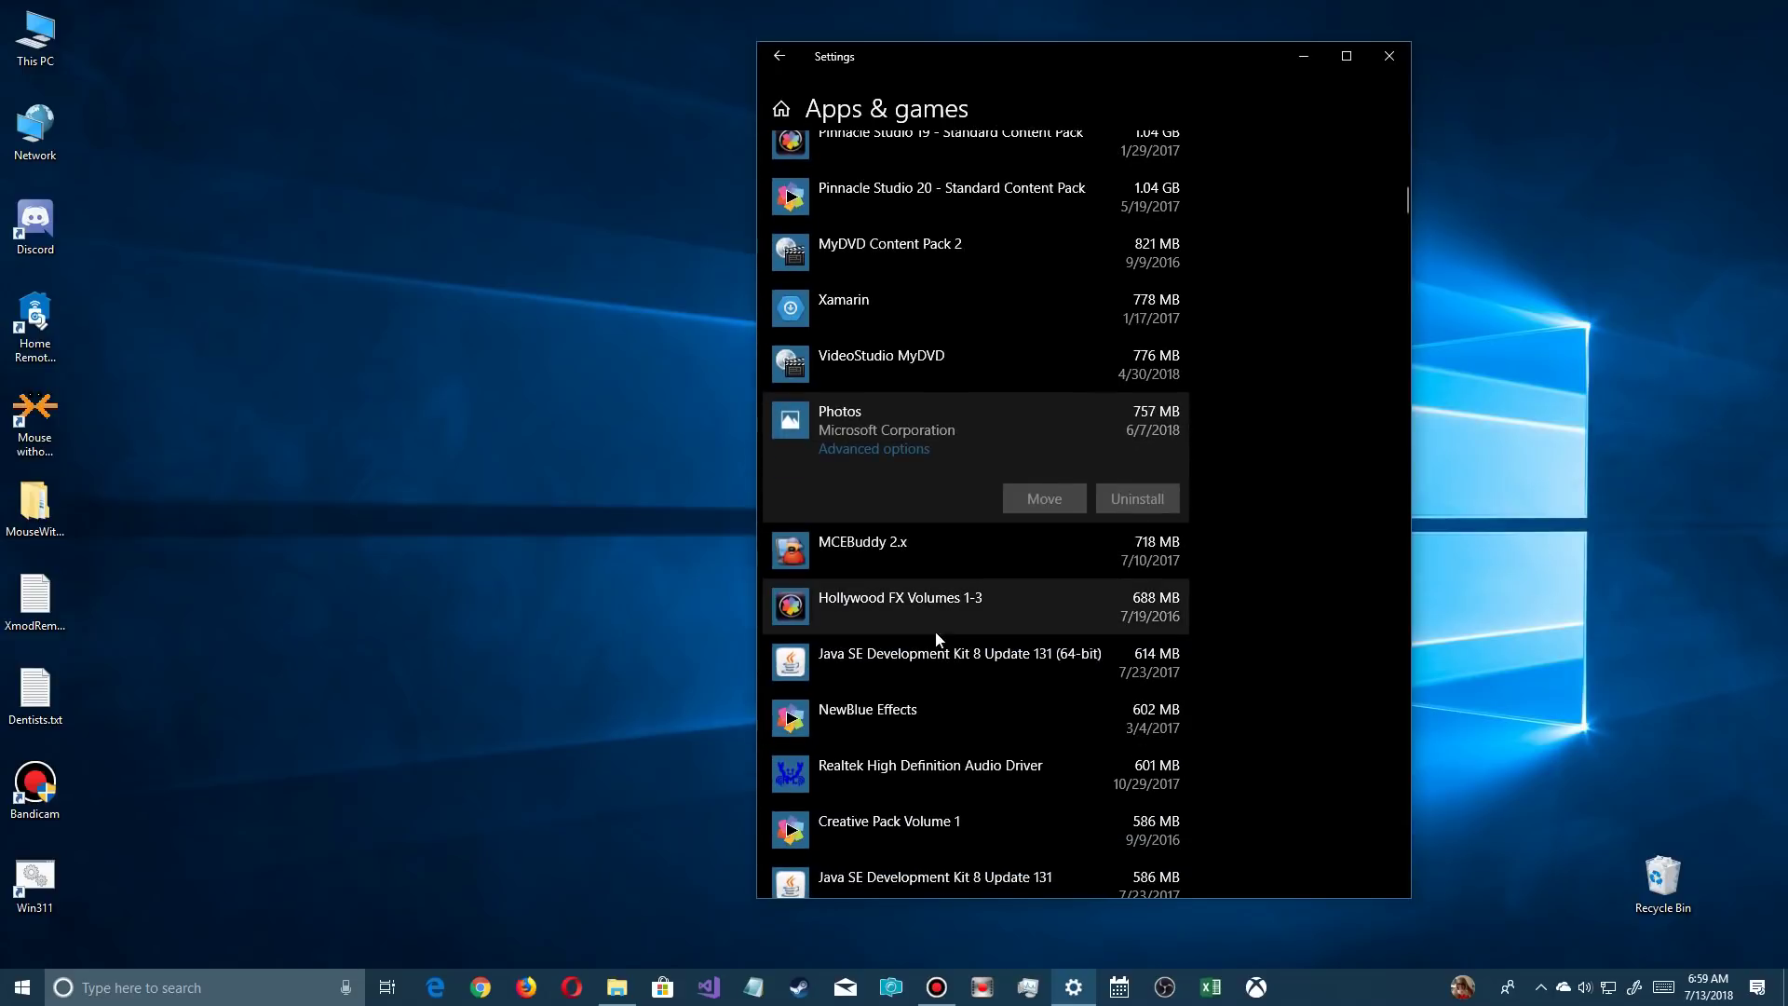
pyautogui.scroll(-3, 973, 690)
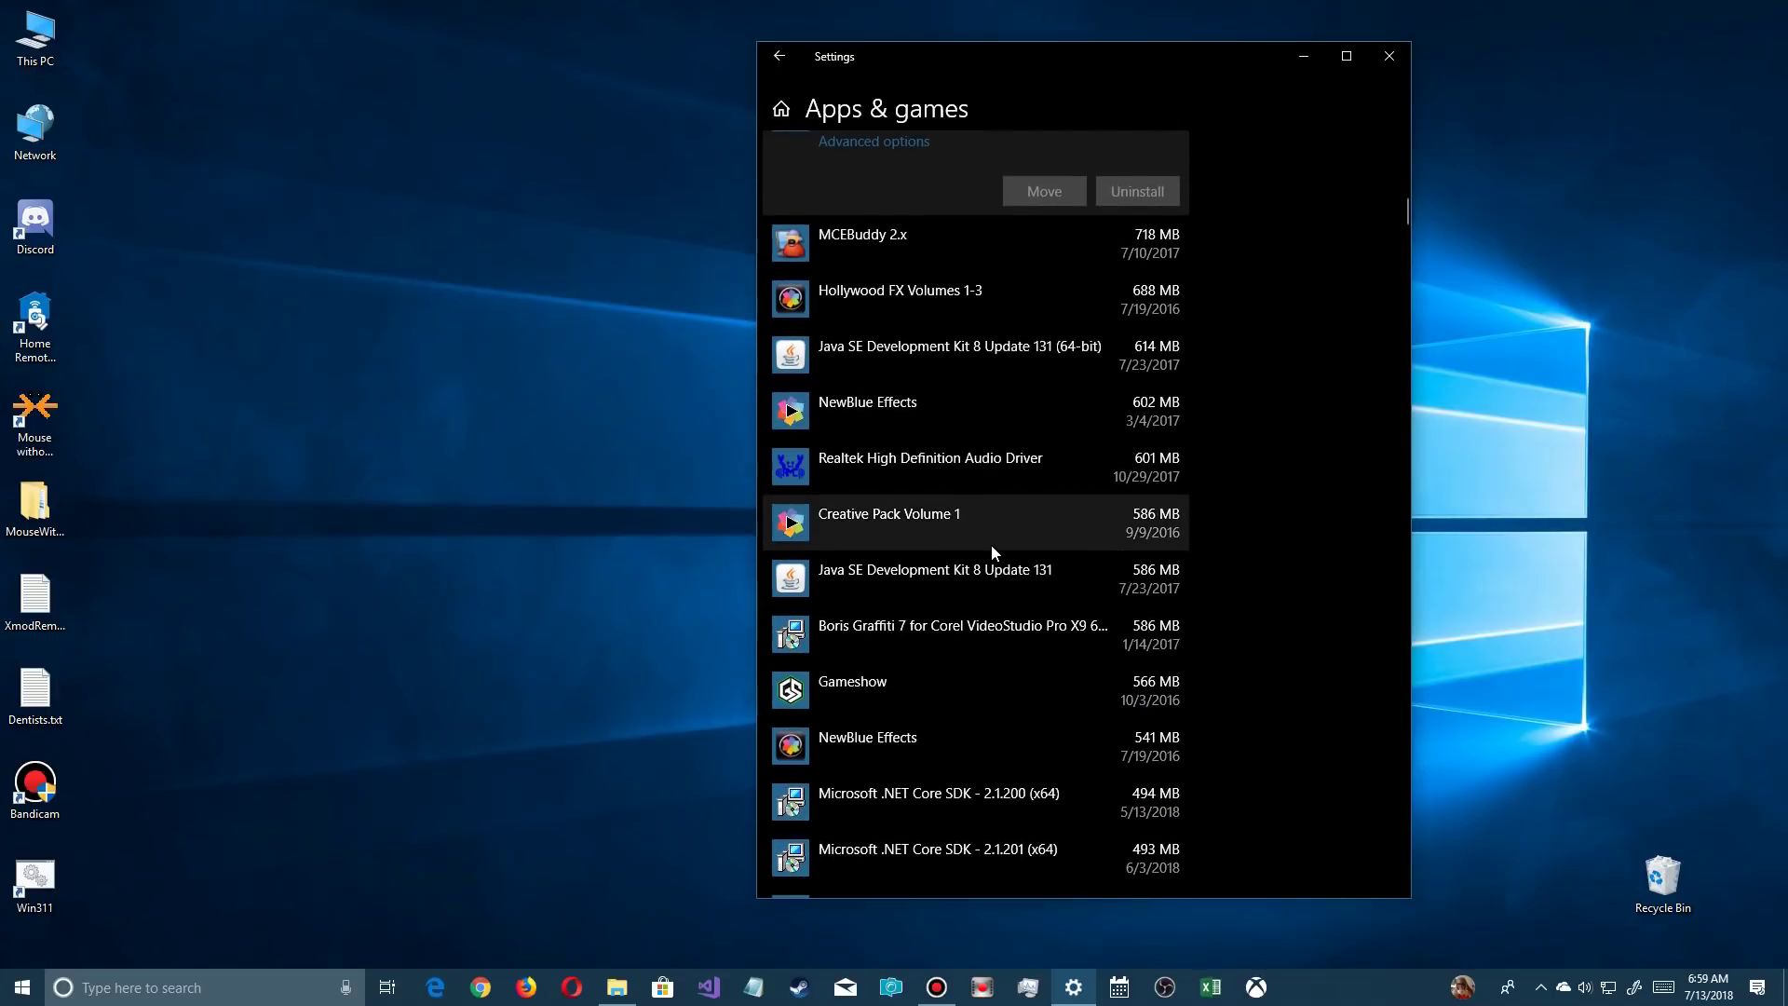
pyautogui.click(982, 460)
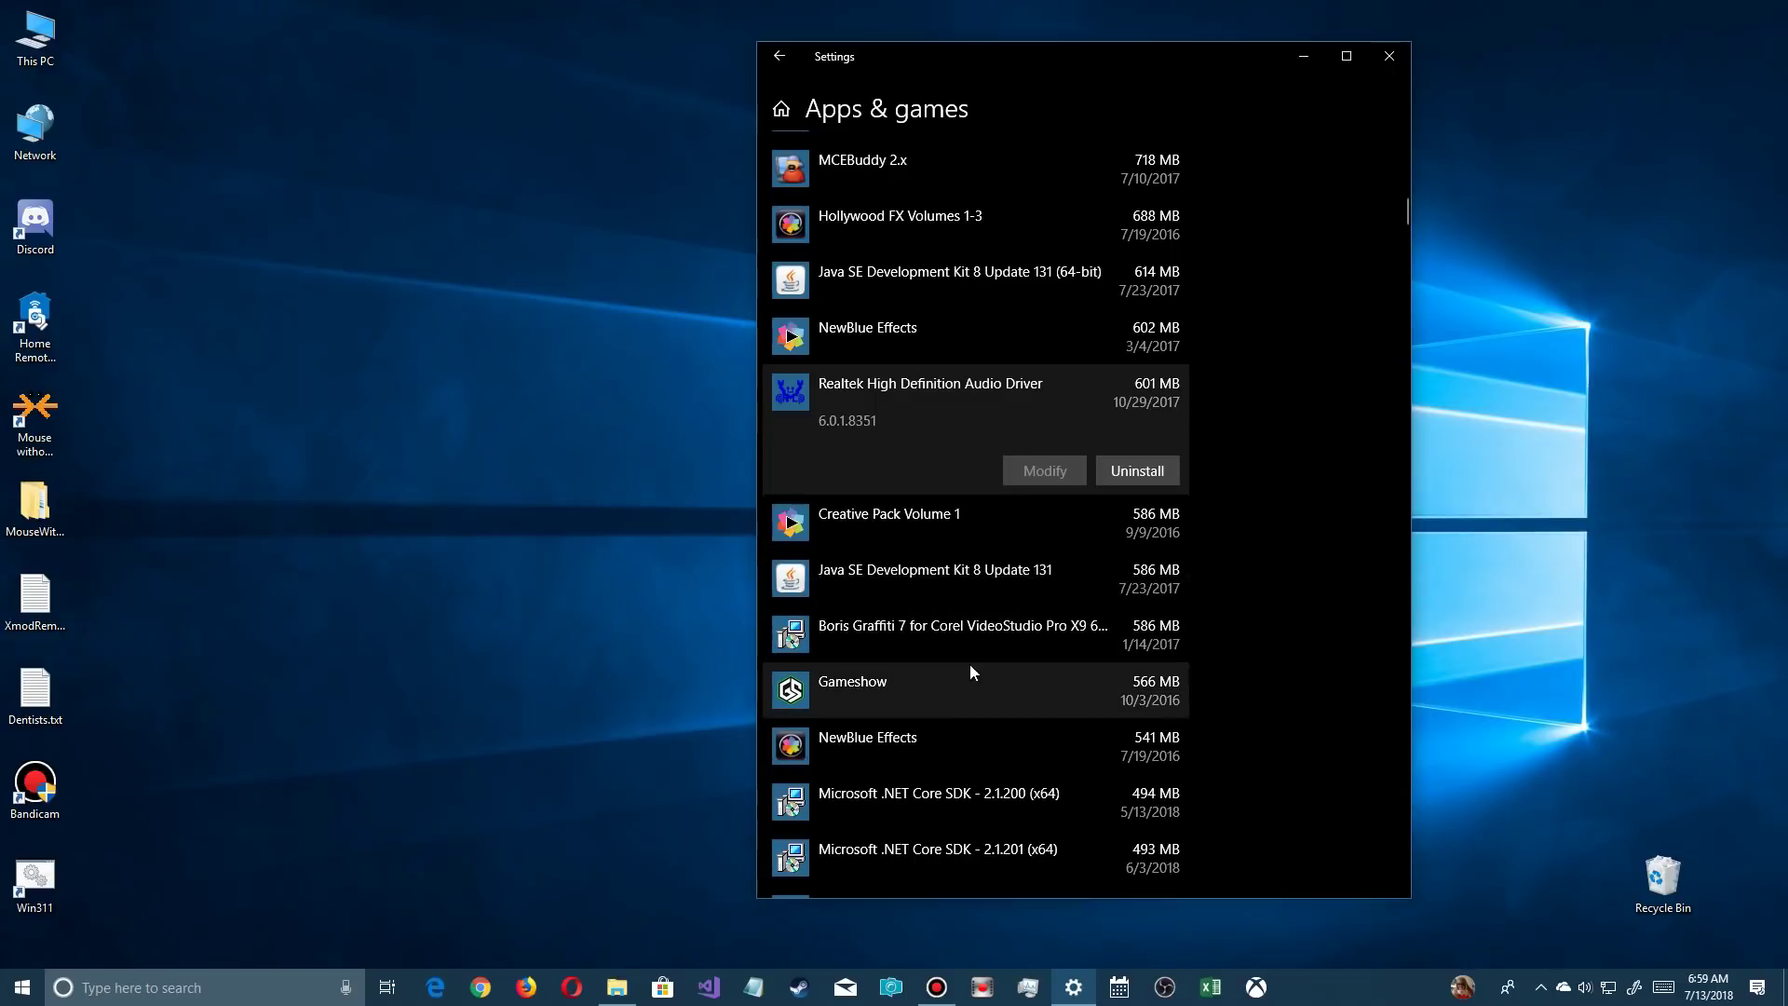
pyautogui.scroll(-3, 970, 664)
pyautogui.click(848, 381)
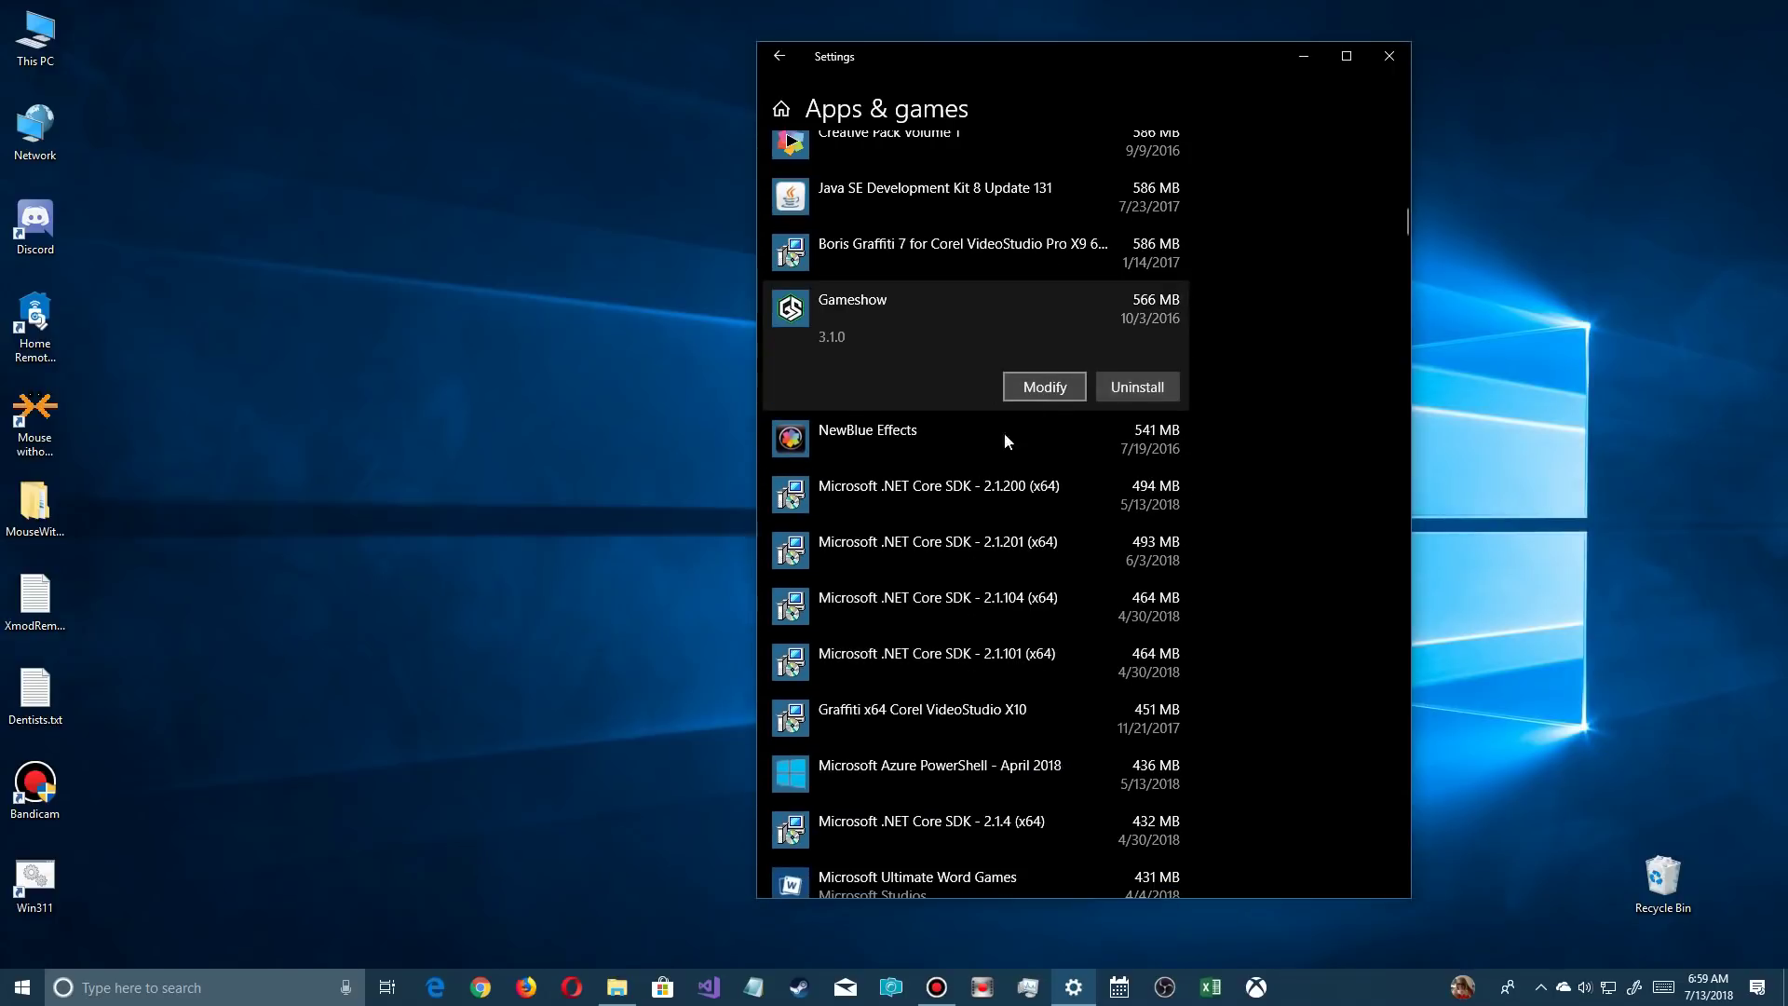
# Check Facebook's options, then open Messenger's move prompt showing destination 4TB (D:).
pyautogui.scroll(-3, 885, 705)
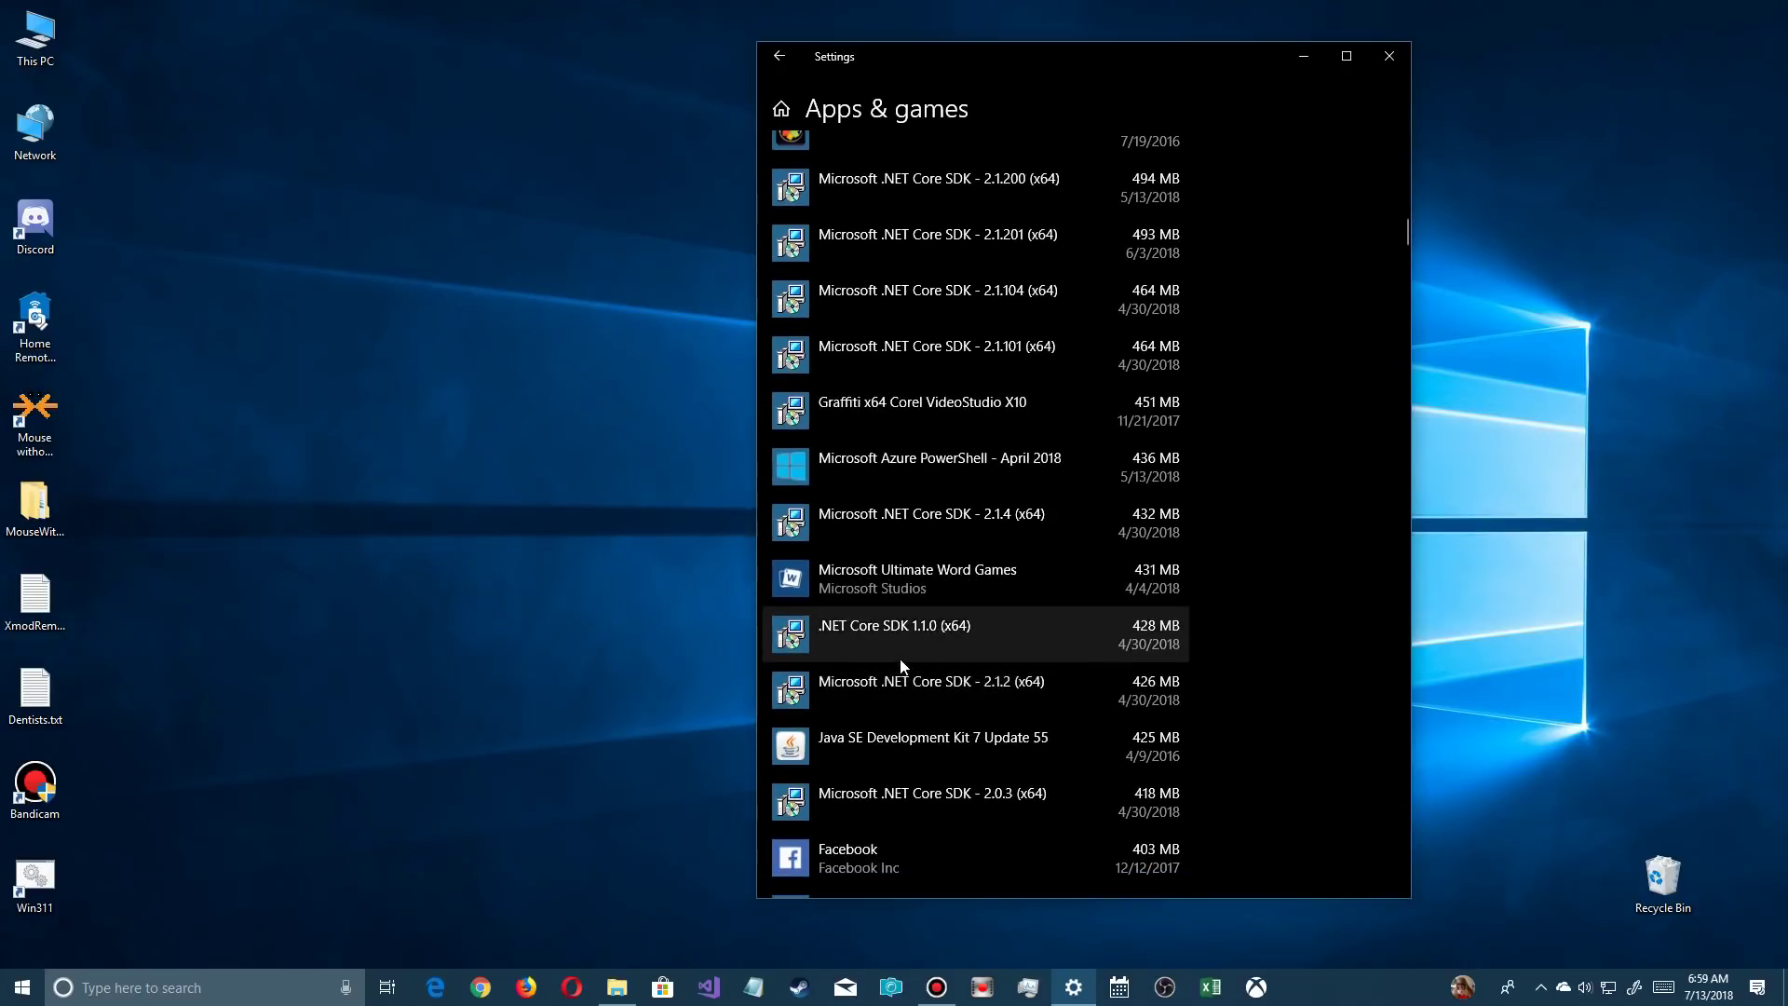
pyautogui.scroll(-3, 899, 630)
pyautogui.click(875, 550)
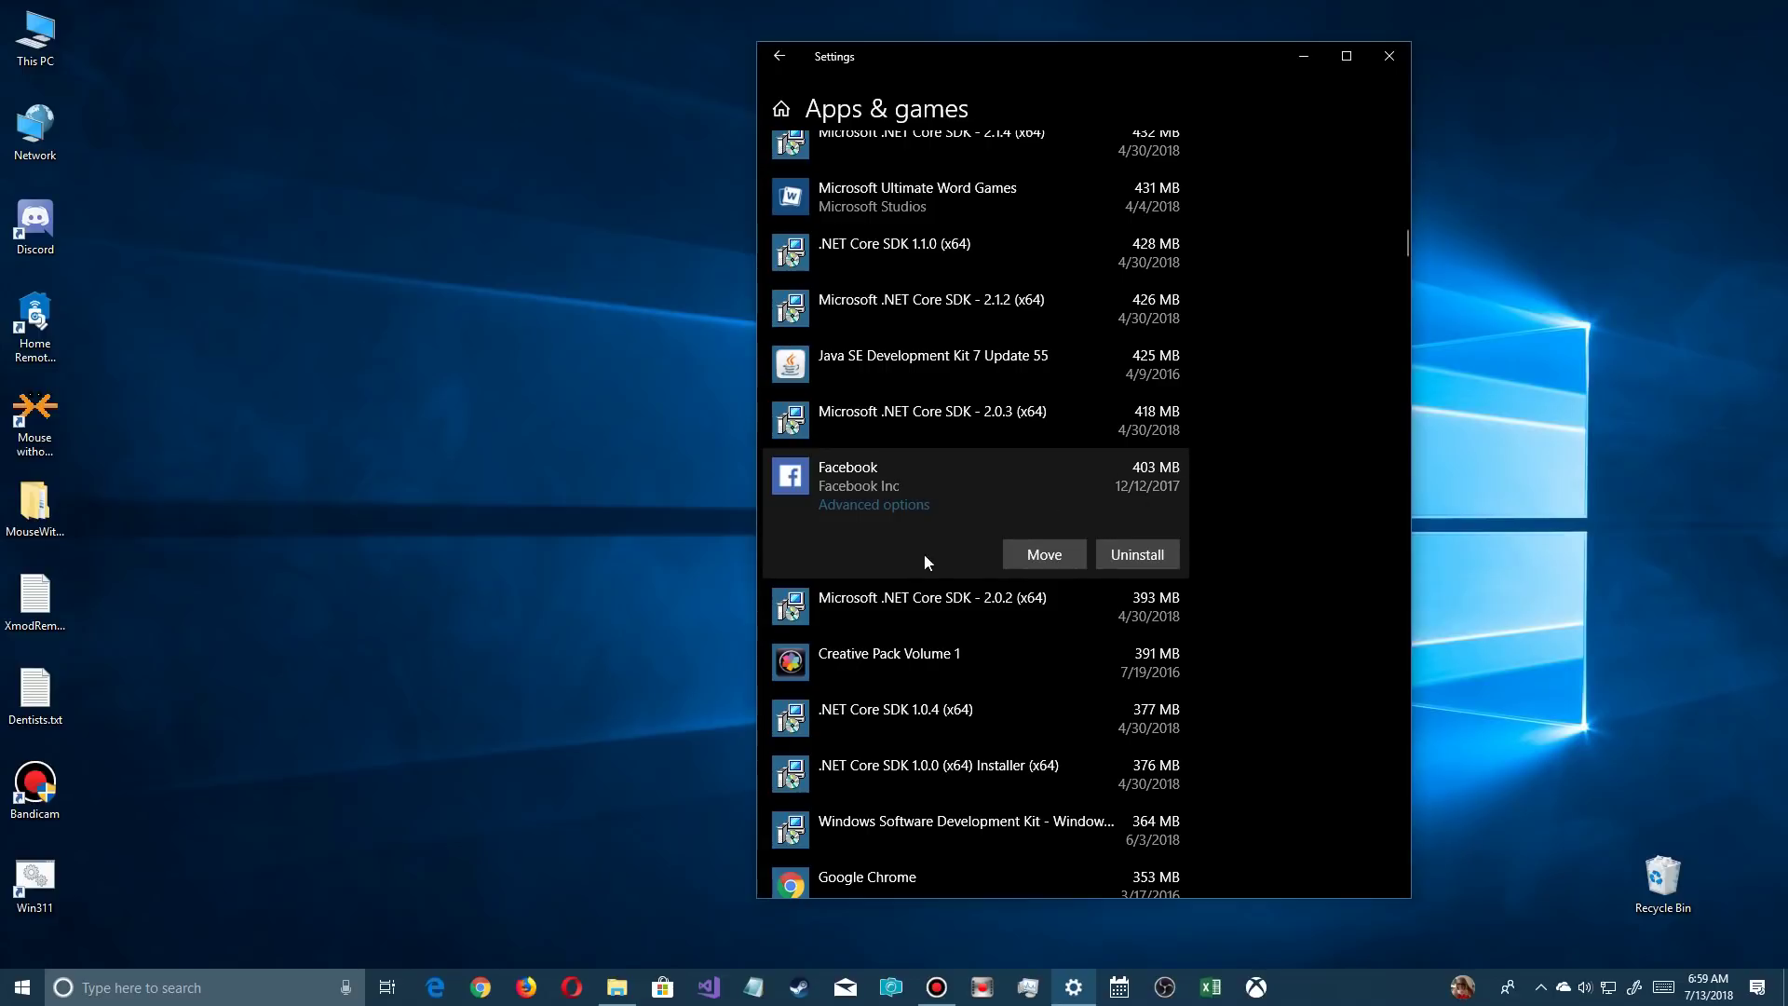
pyautogui.scroll(-3, 932, 532)
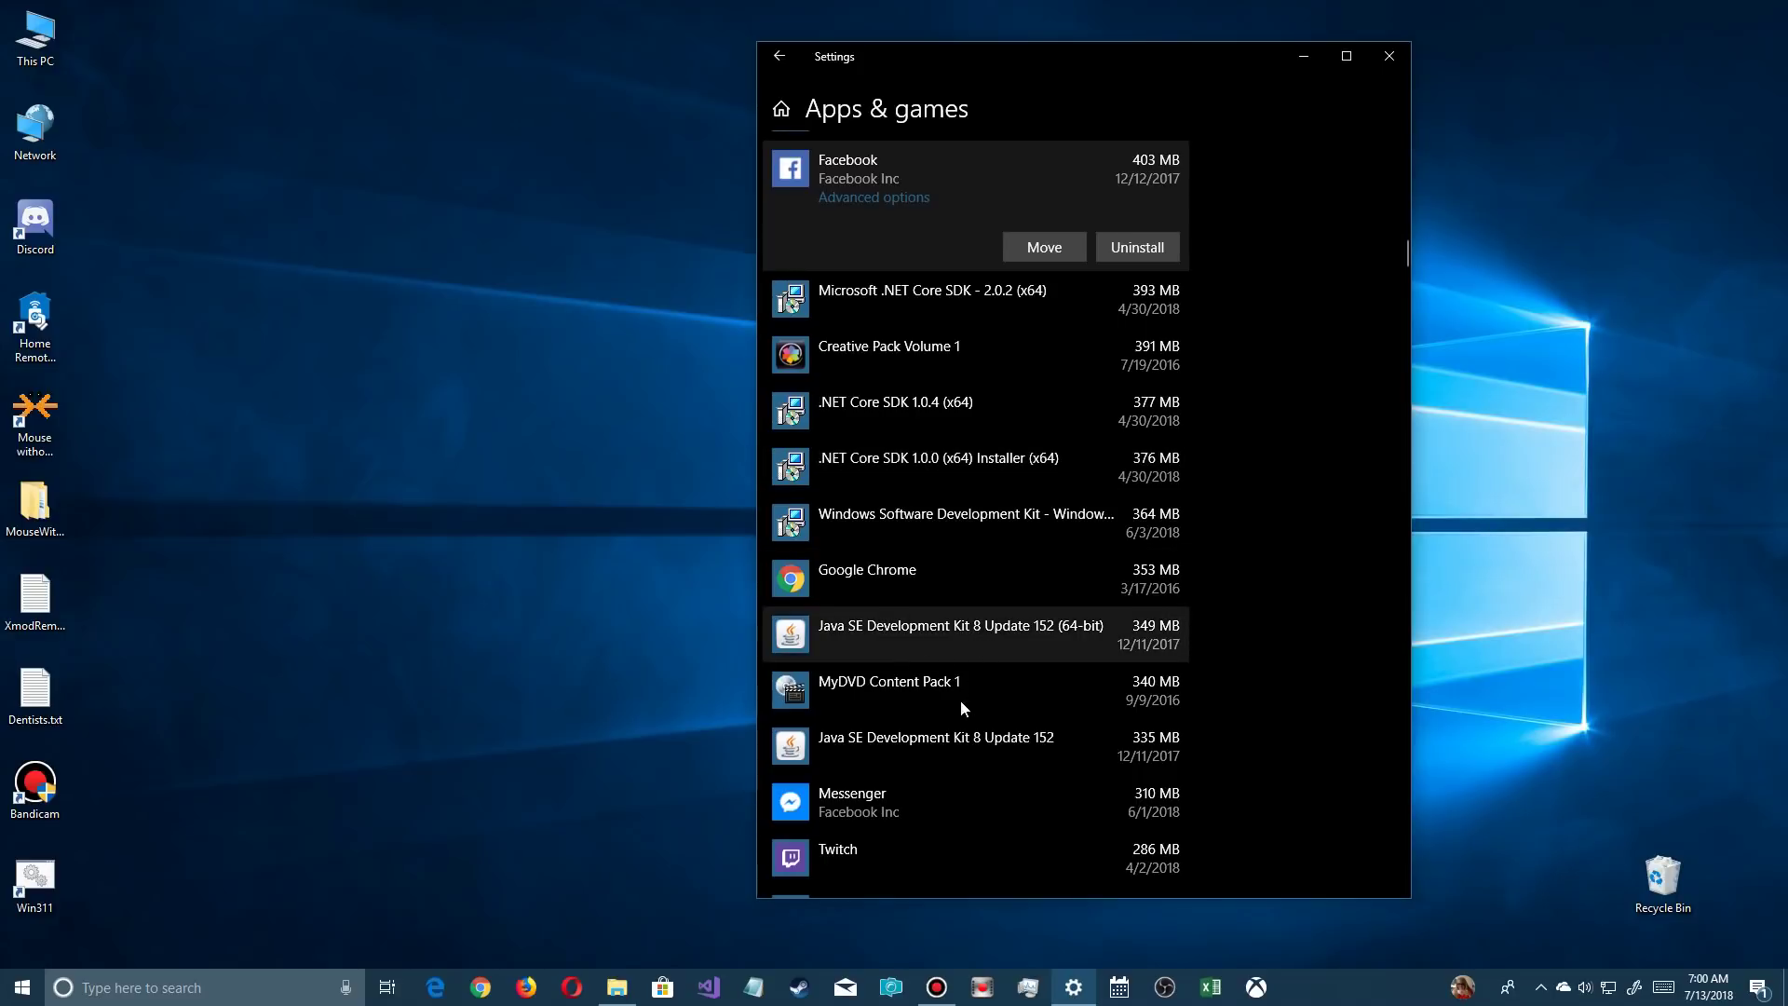
pyautogui.scroll(-3, 987, 741)
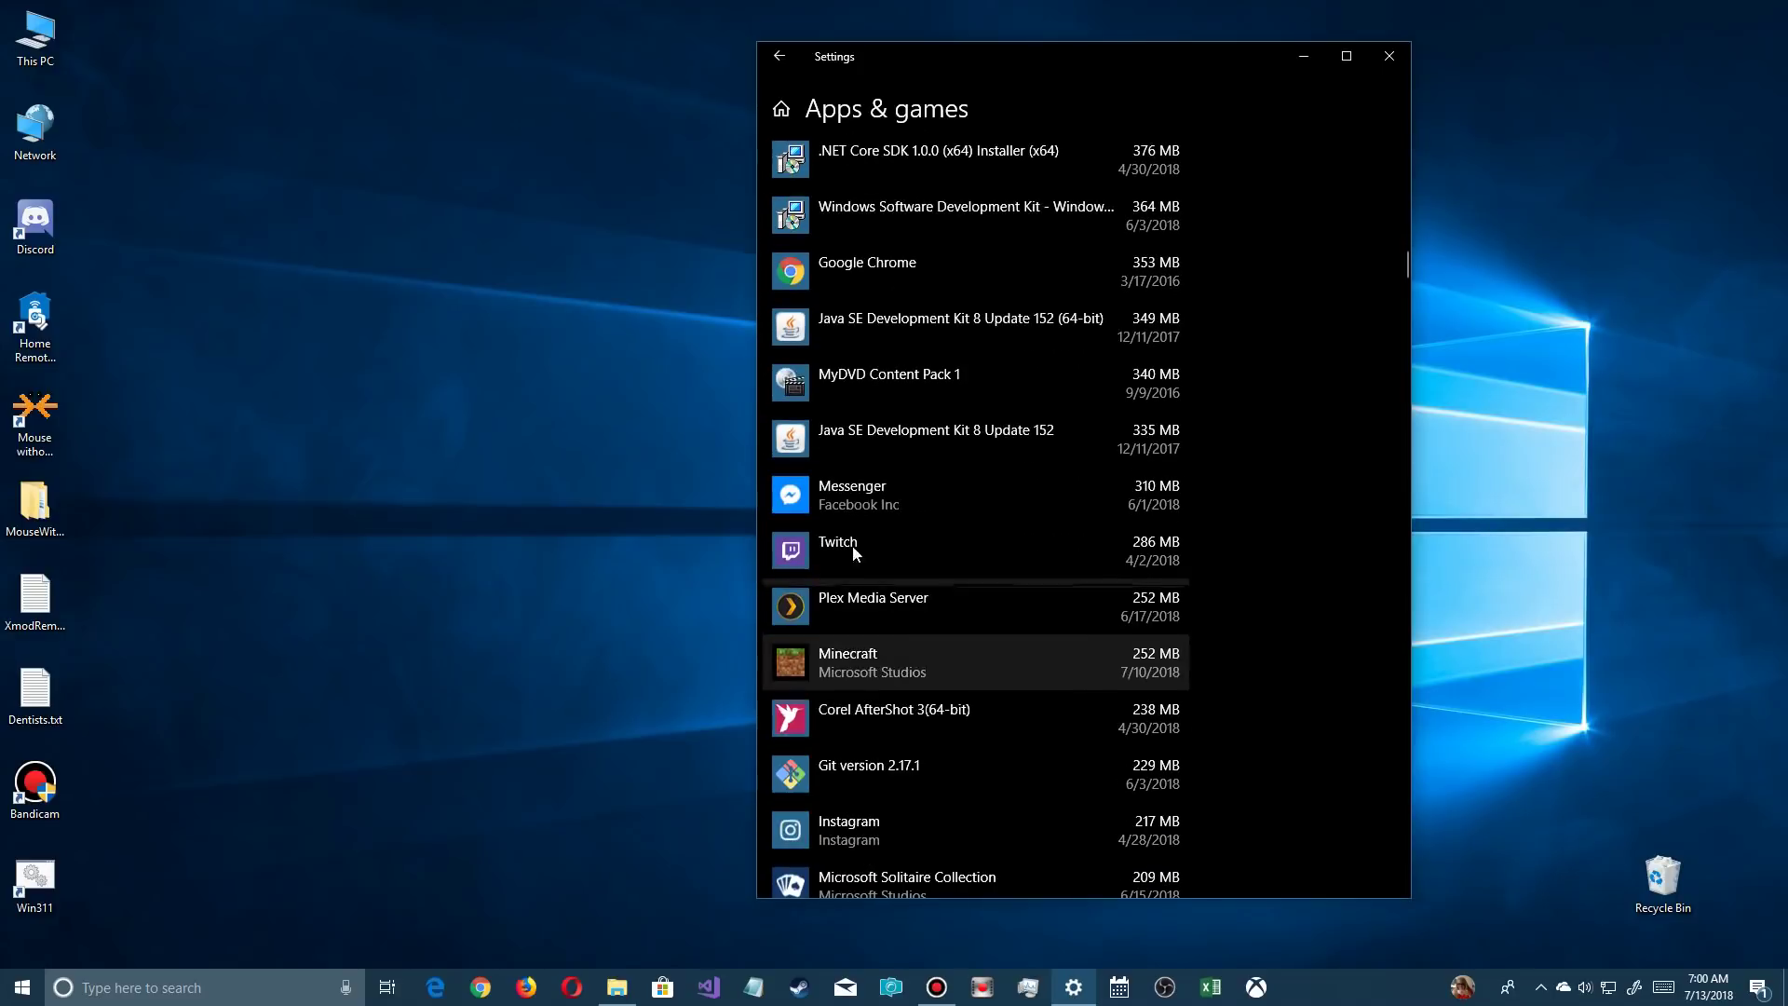
pyautogui.click(843, 495)
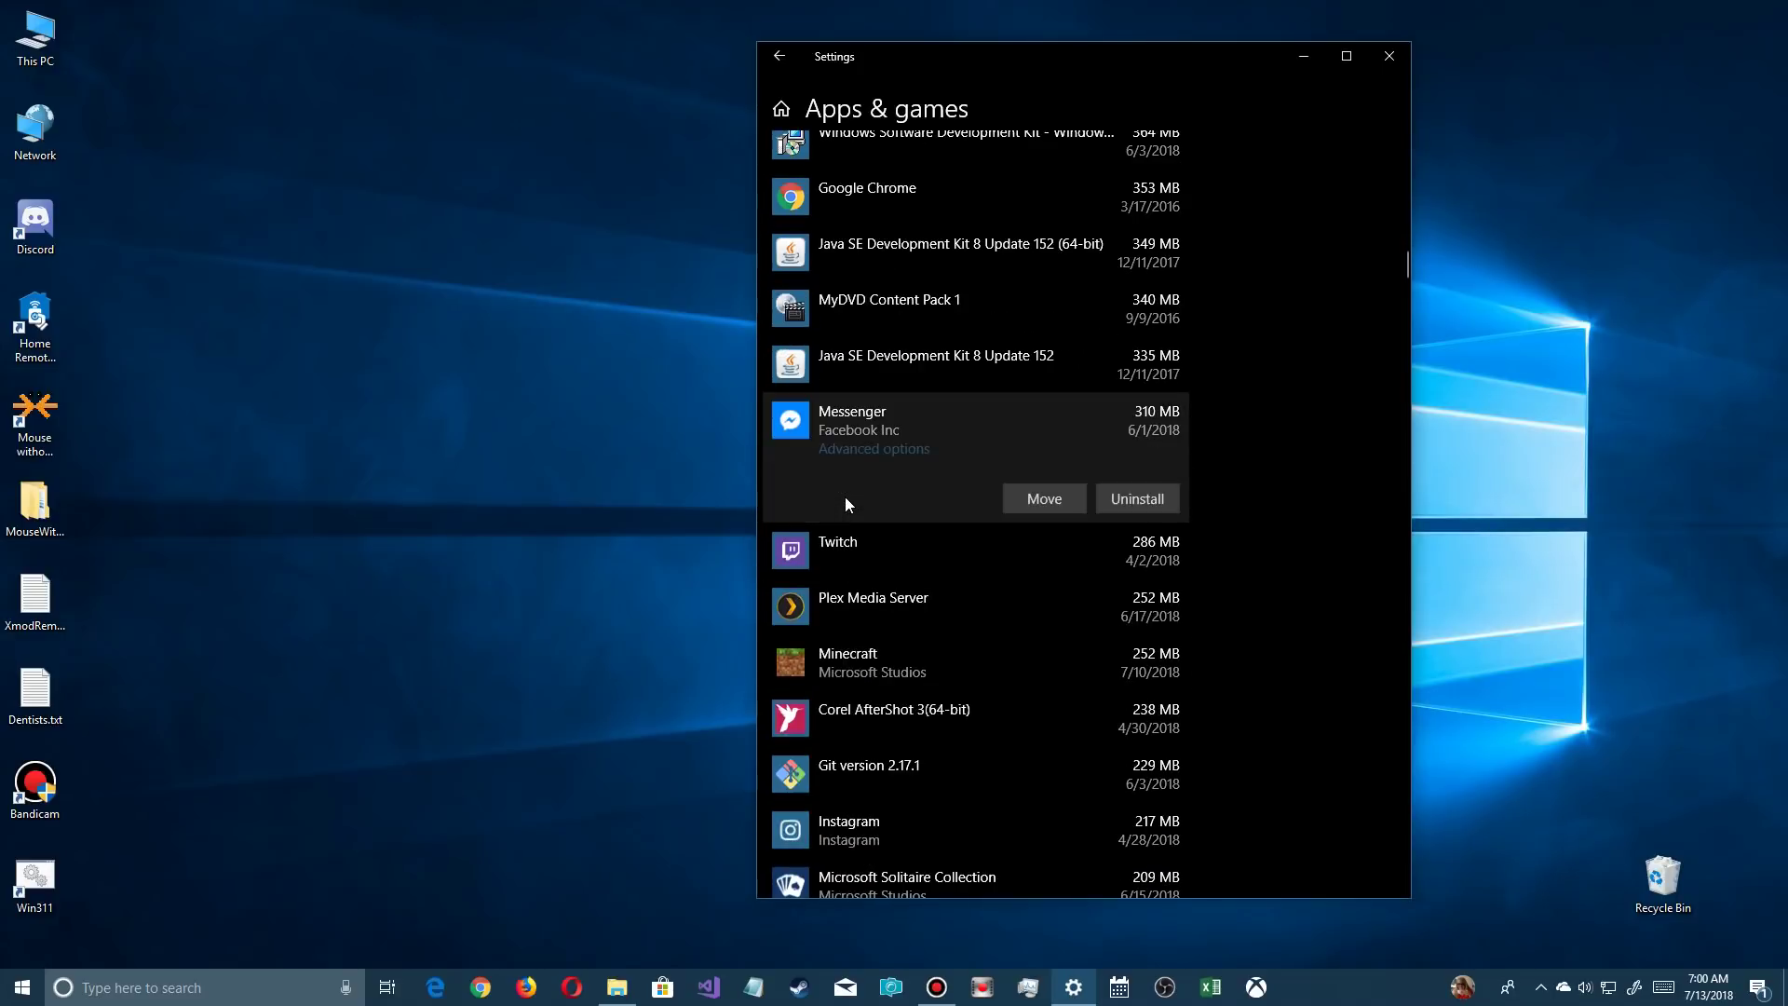
pyautogui.click(1037, 497)
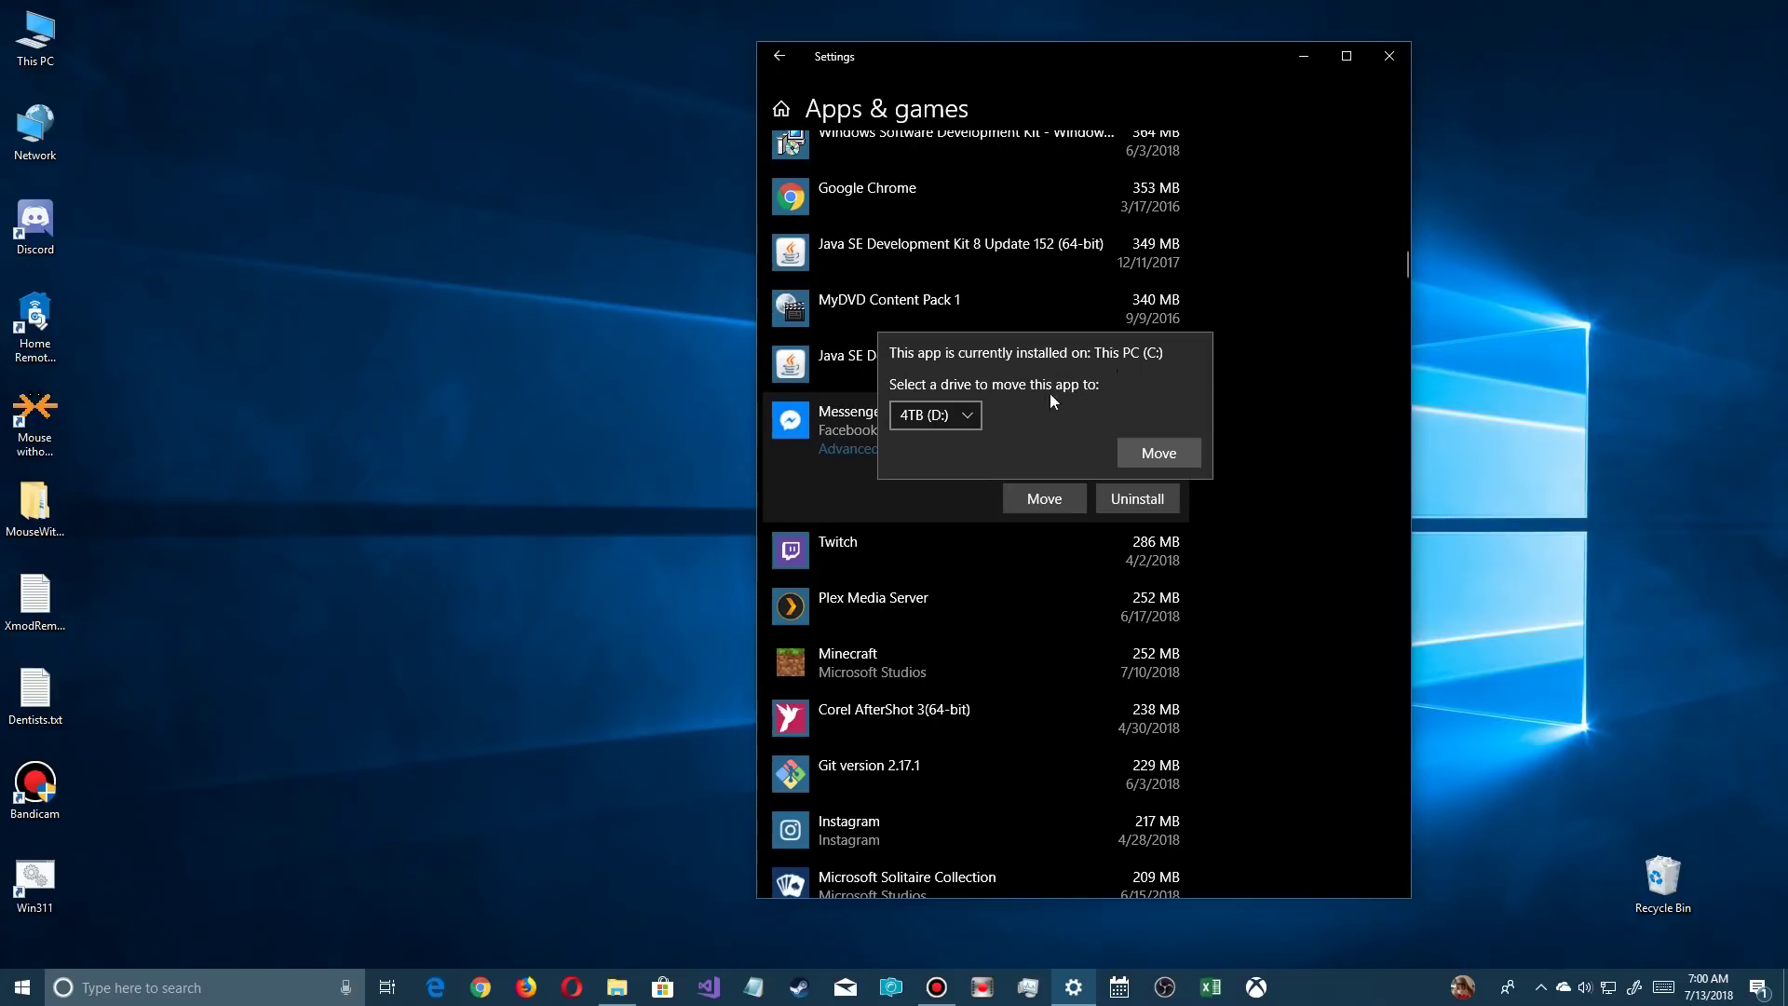
pyautogui.click(938, 418)
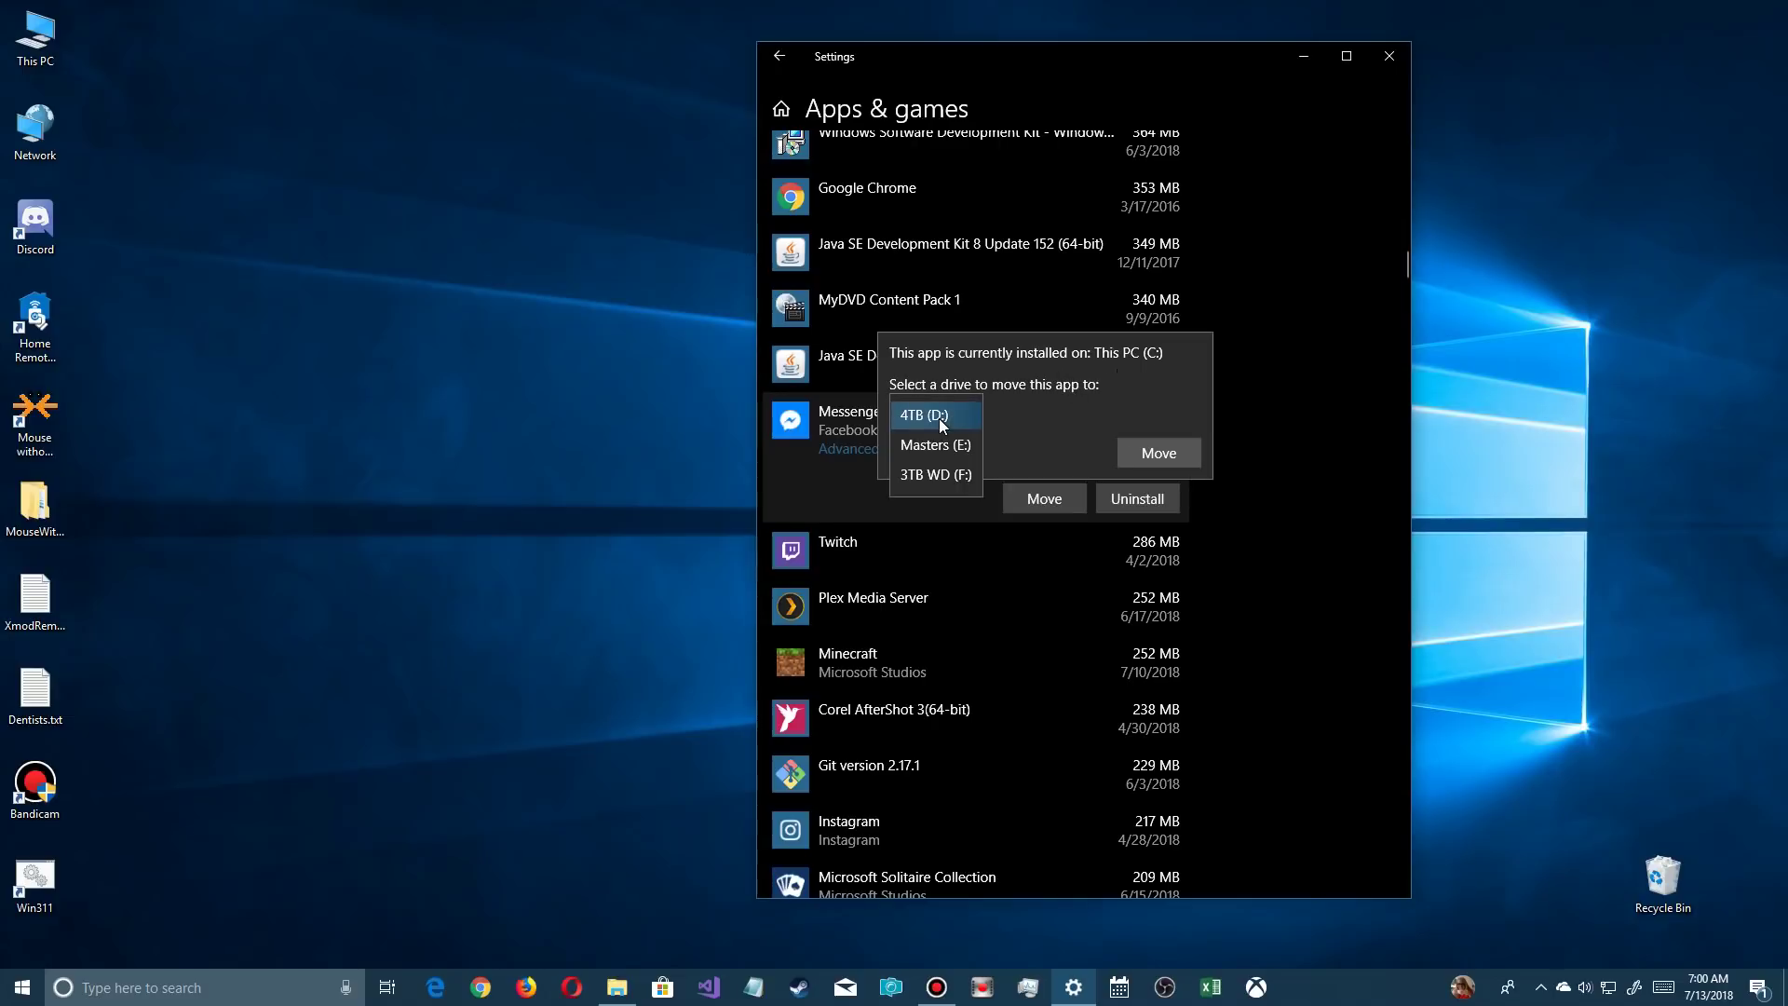
pyautogui.click(939, 418)
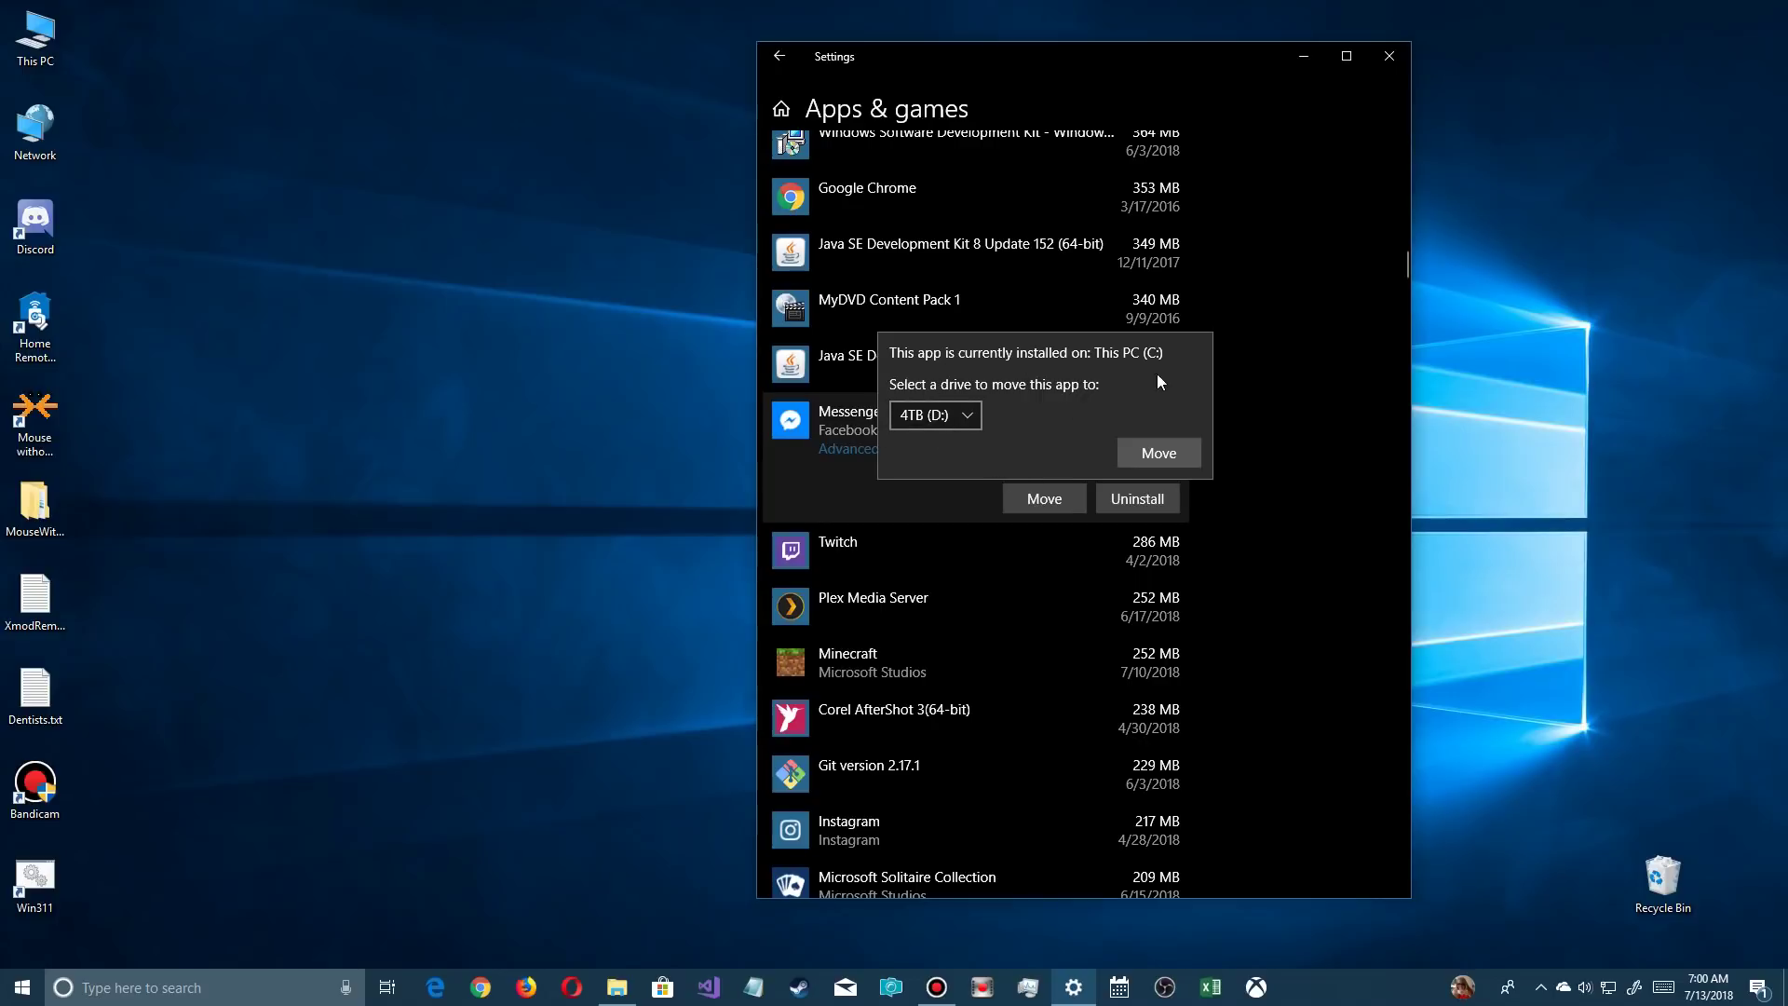
pyautogui.click(1254, 327)
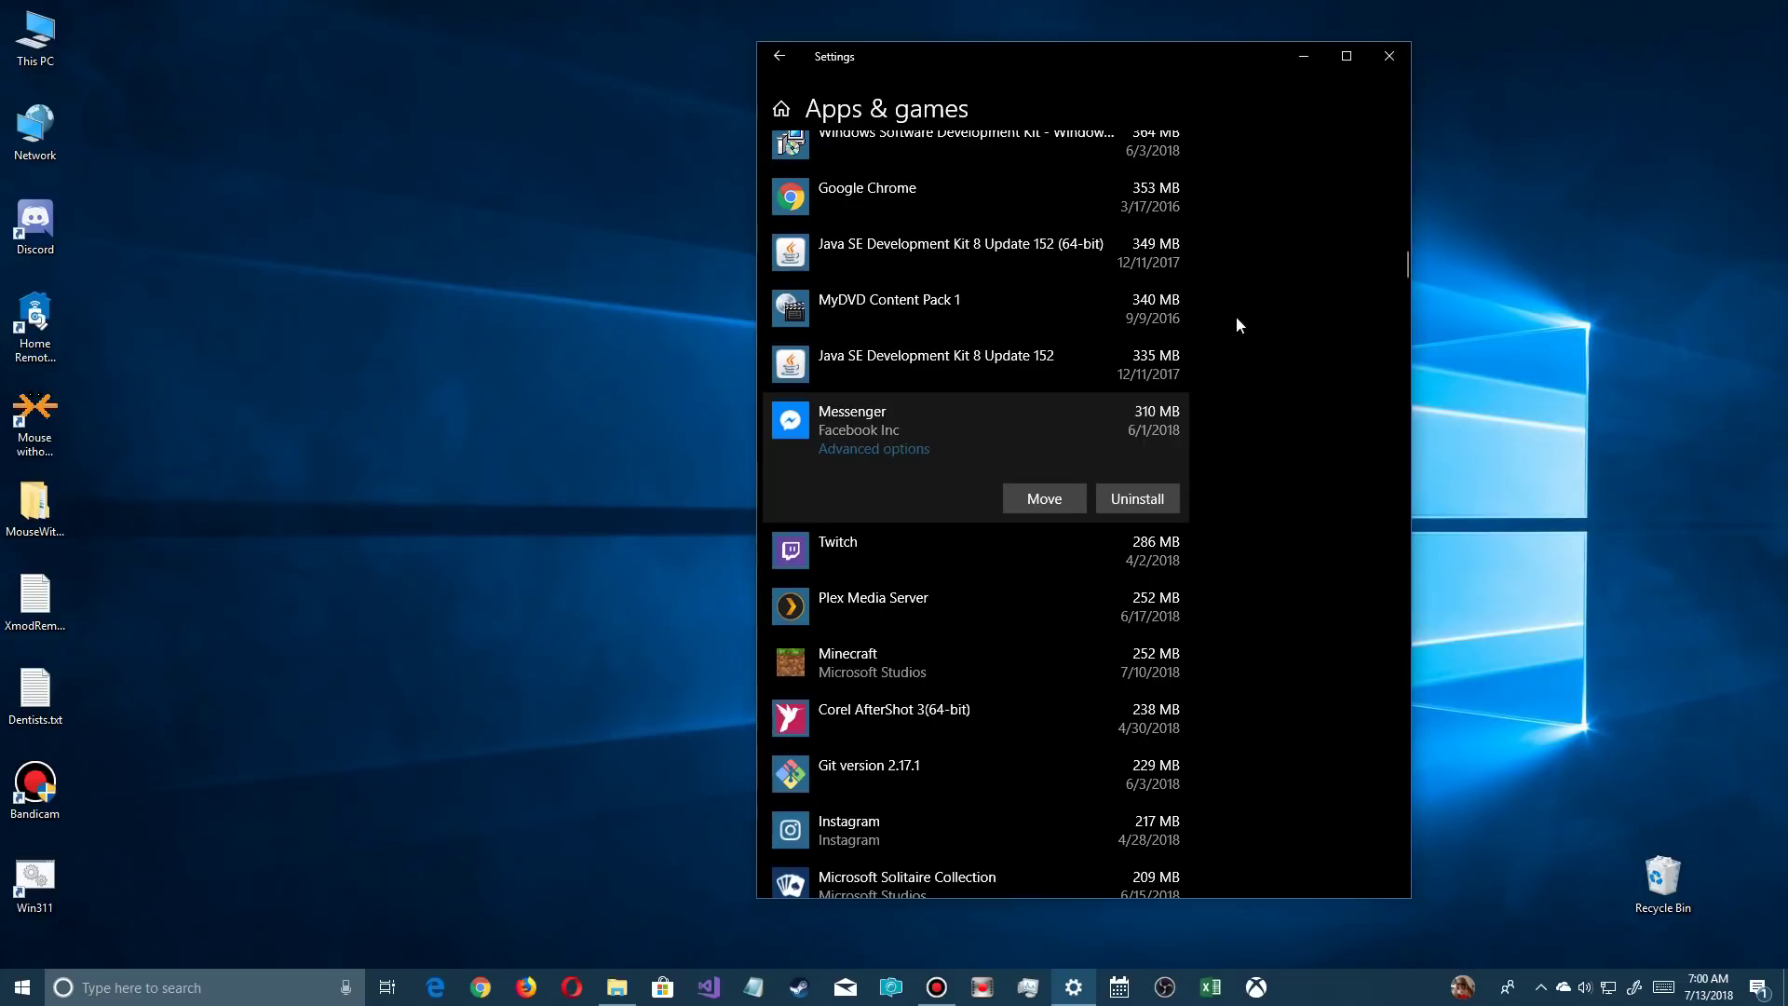
pyautogui.scroll(10, 1211, 382)
pyautogui.scroll(15, 1208, 384)
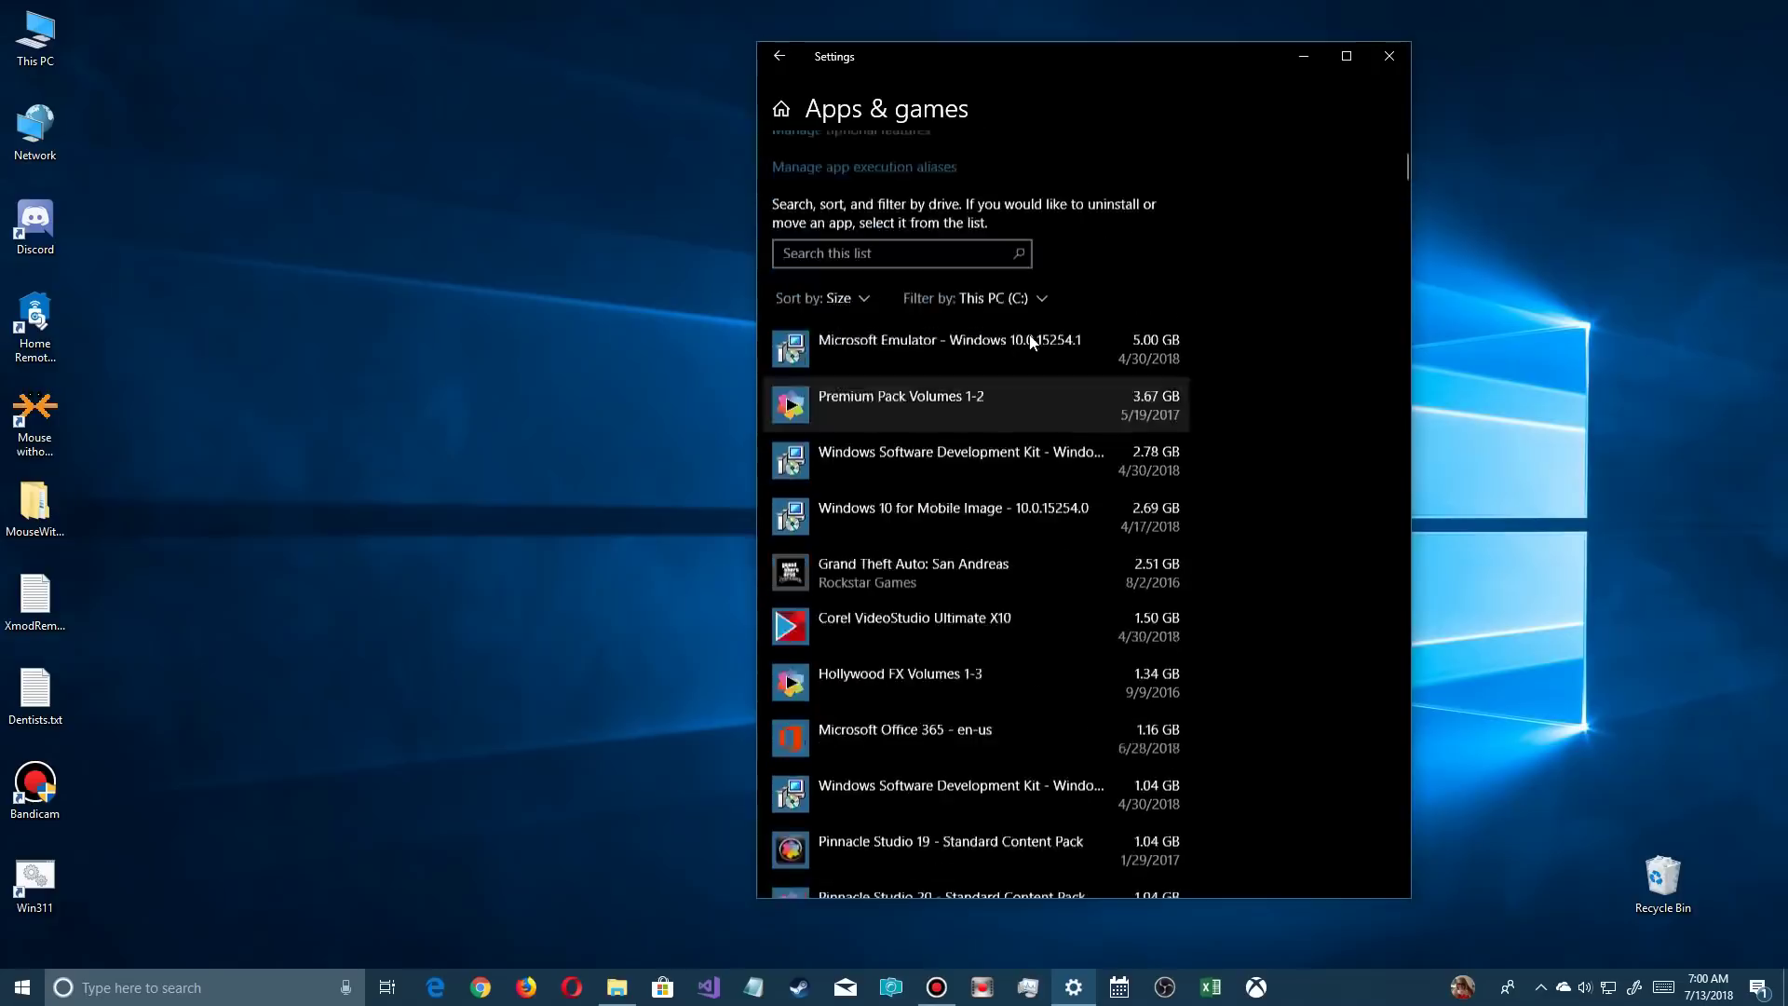
# Check which drives new apps can be saved to, leaving the setting on This PC (C:).
pyautogui.click(779, 56)
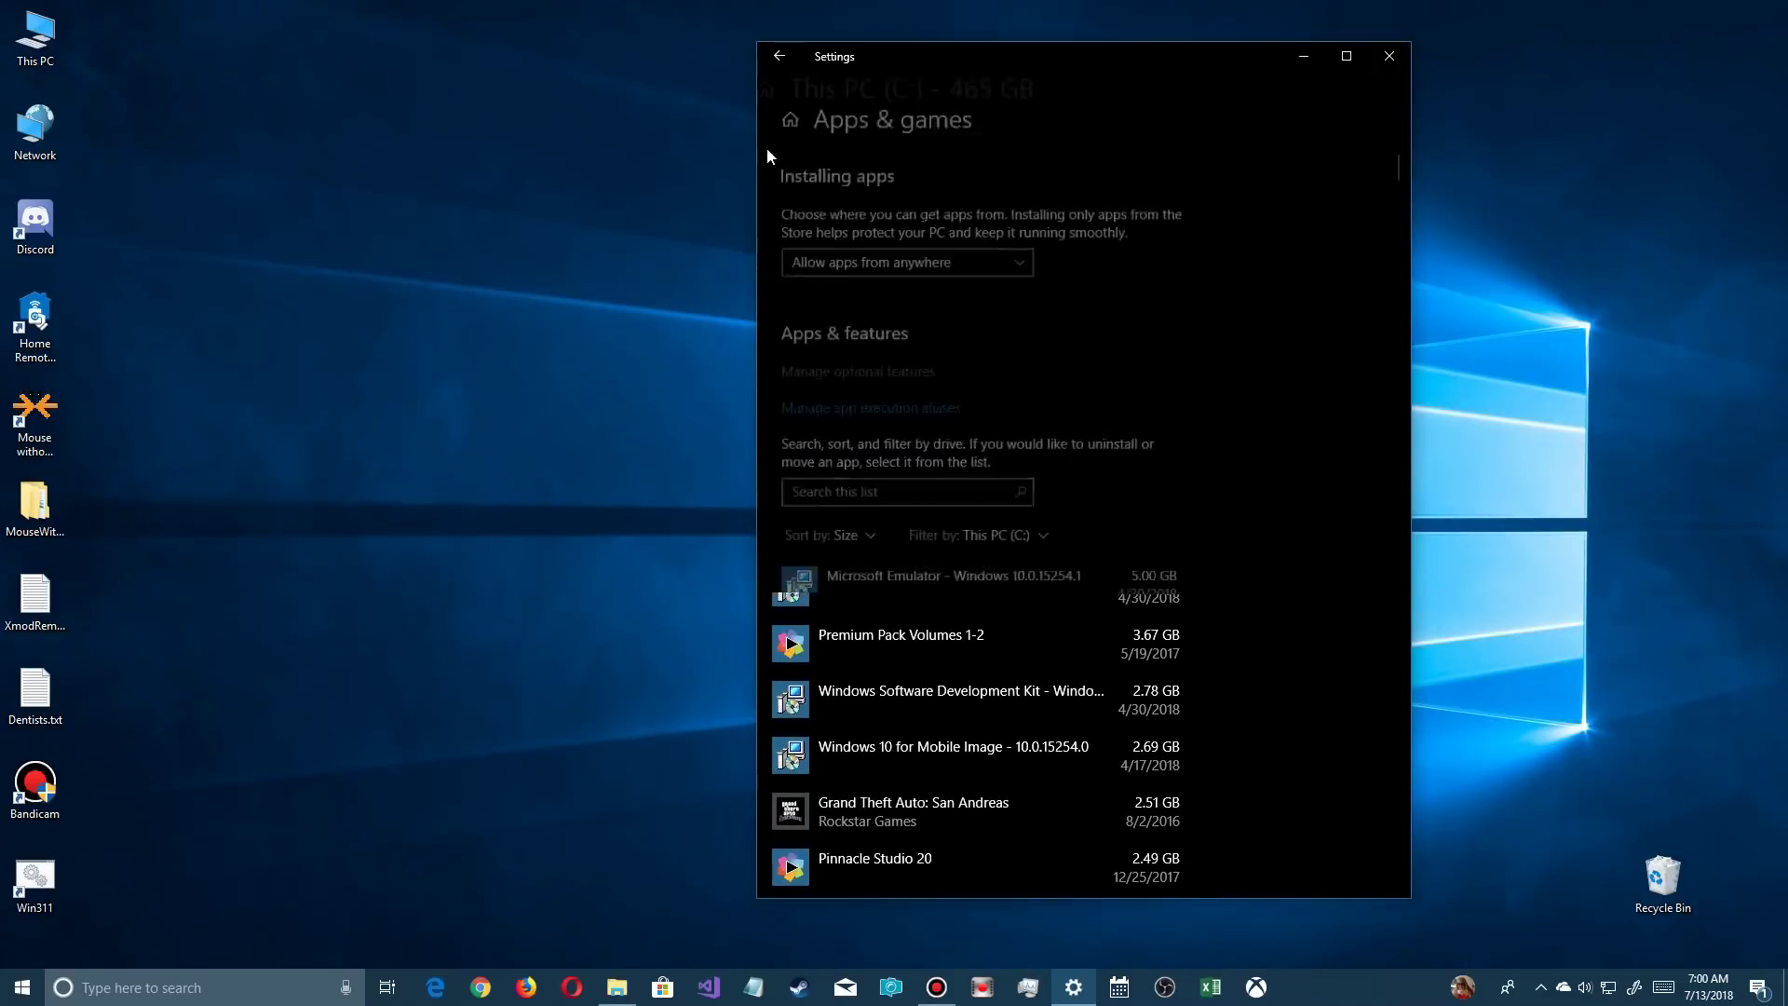
pyautogui.click(783, 56)
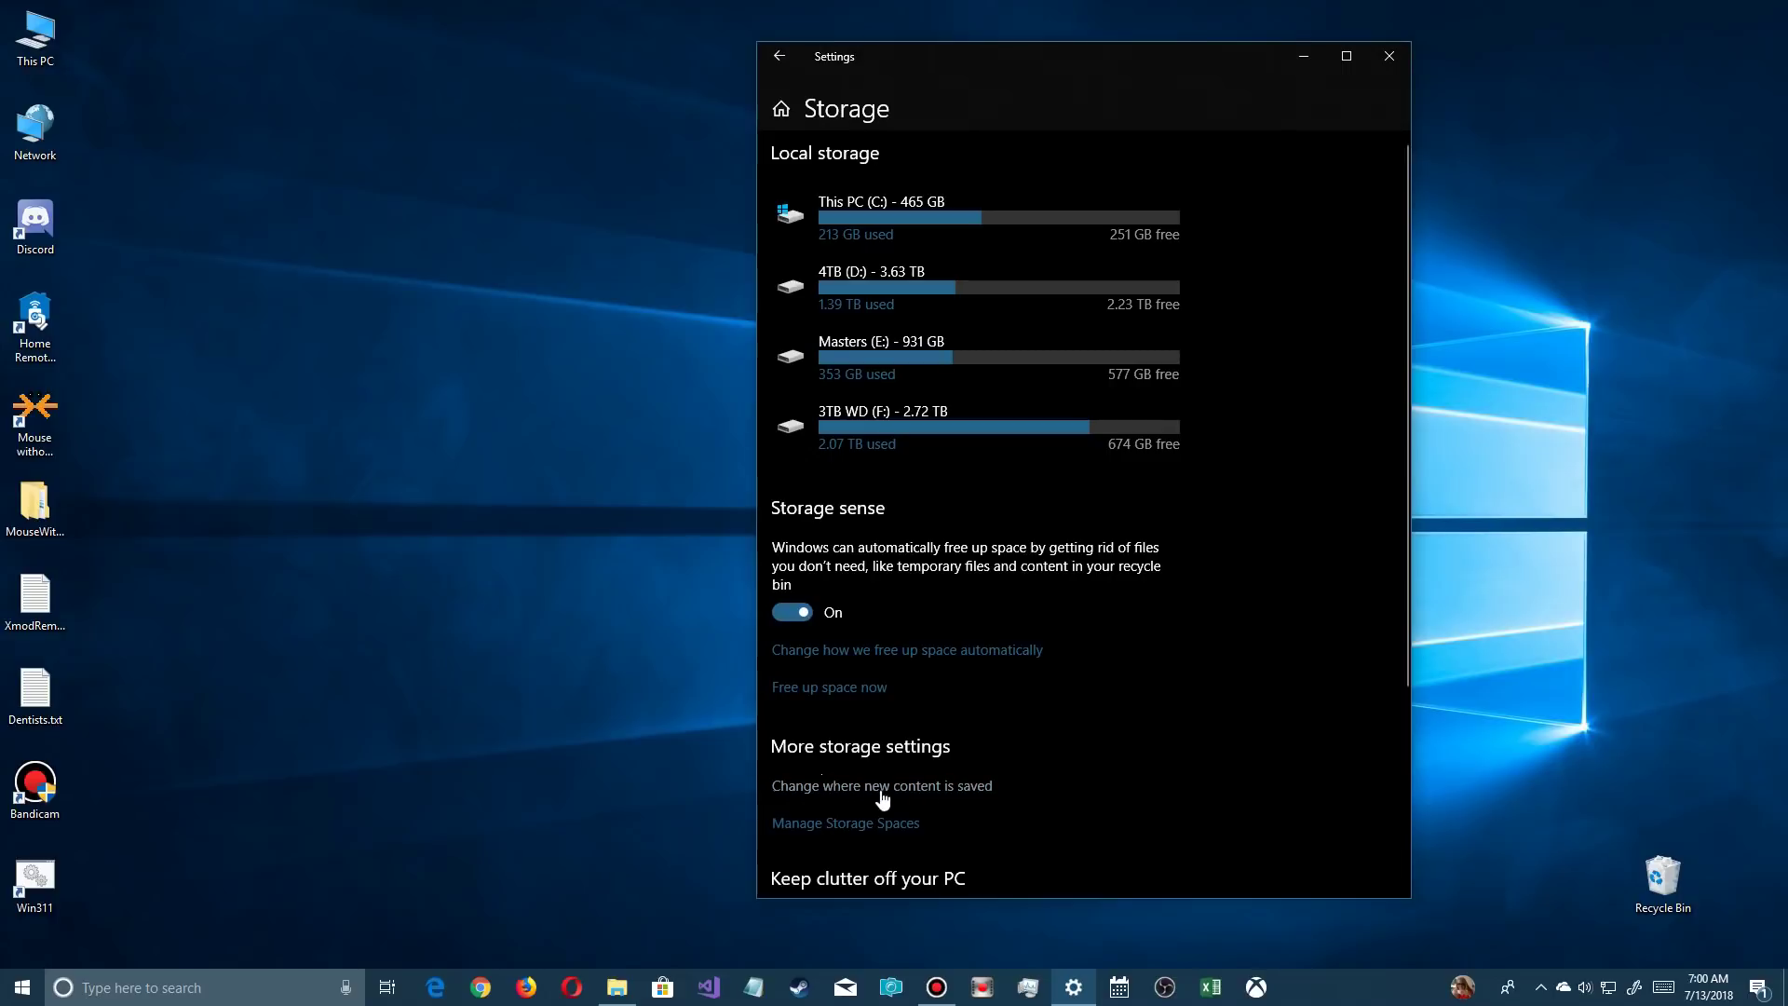
pyautogui.click(968, 789)
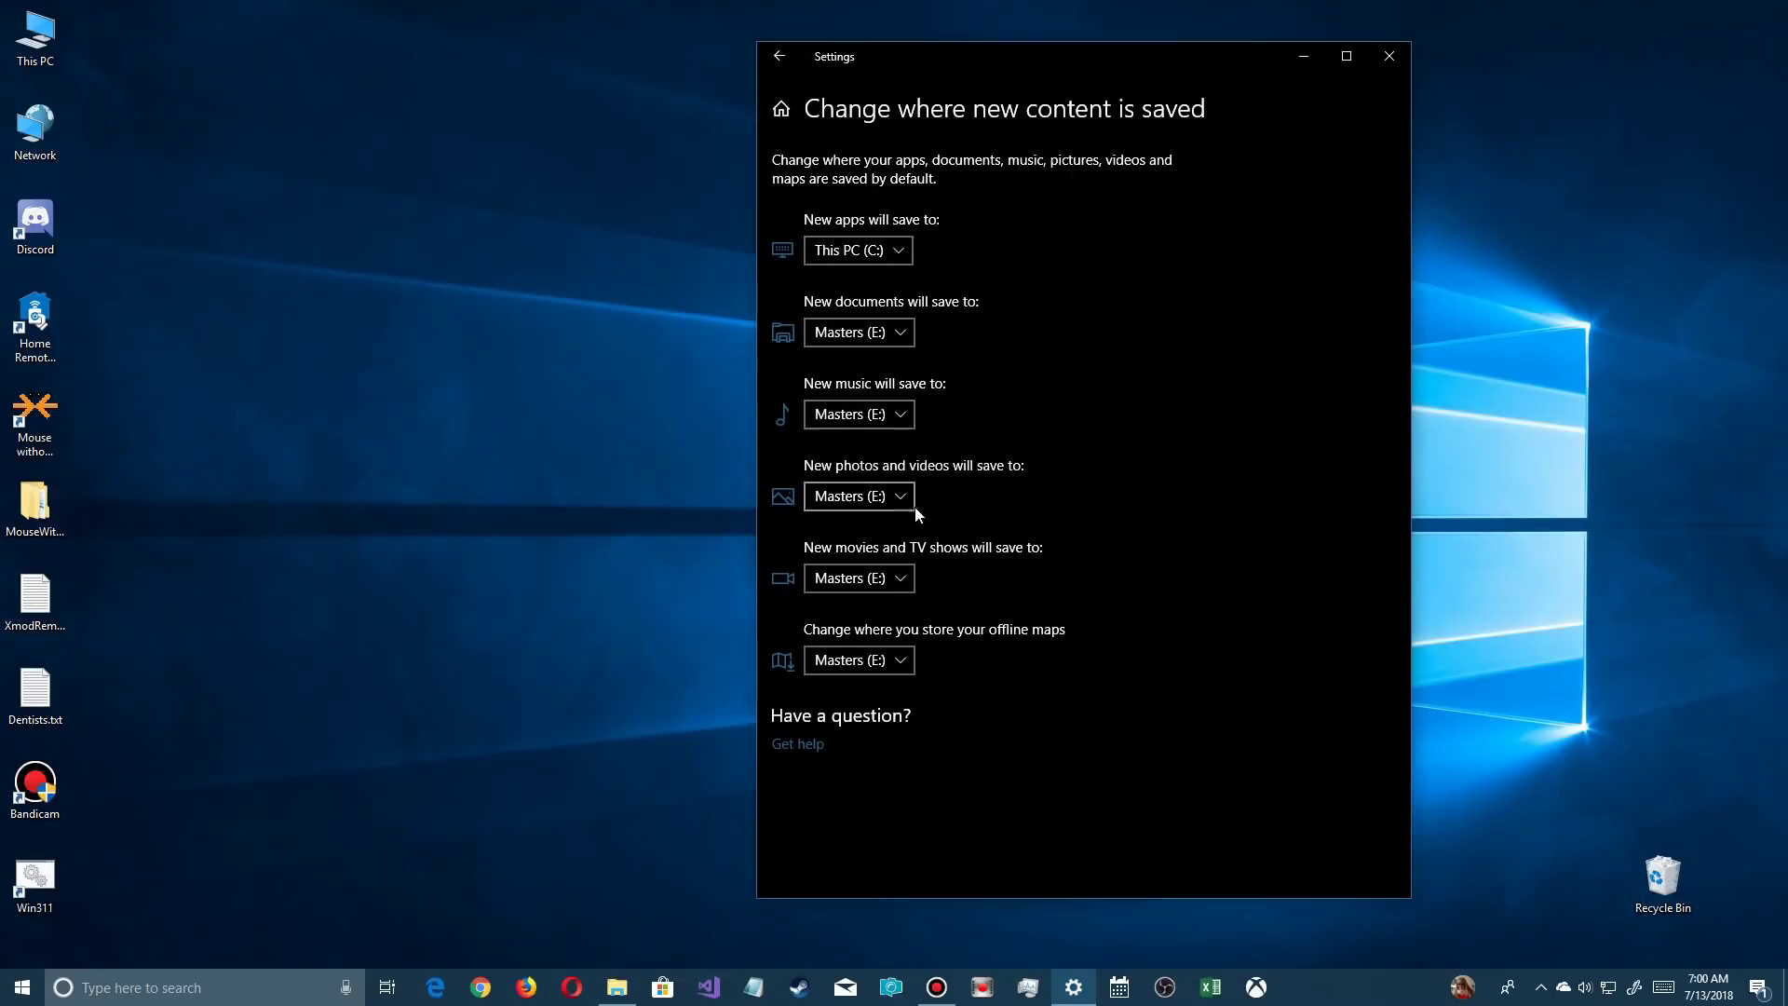
pyautogui.click(853, 253)
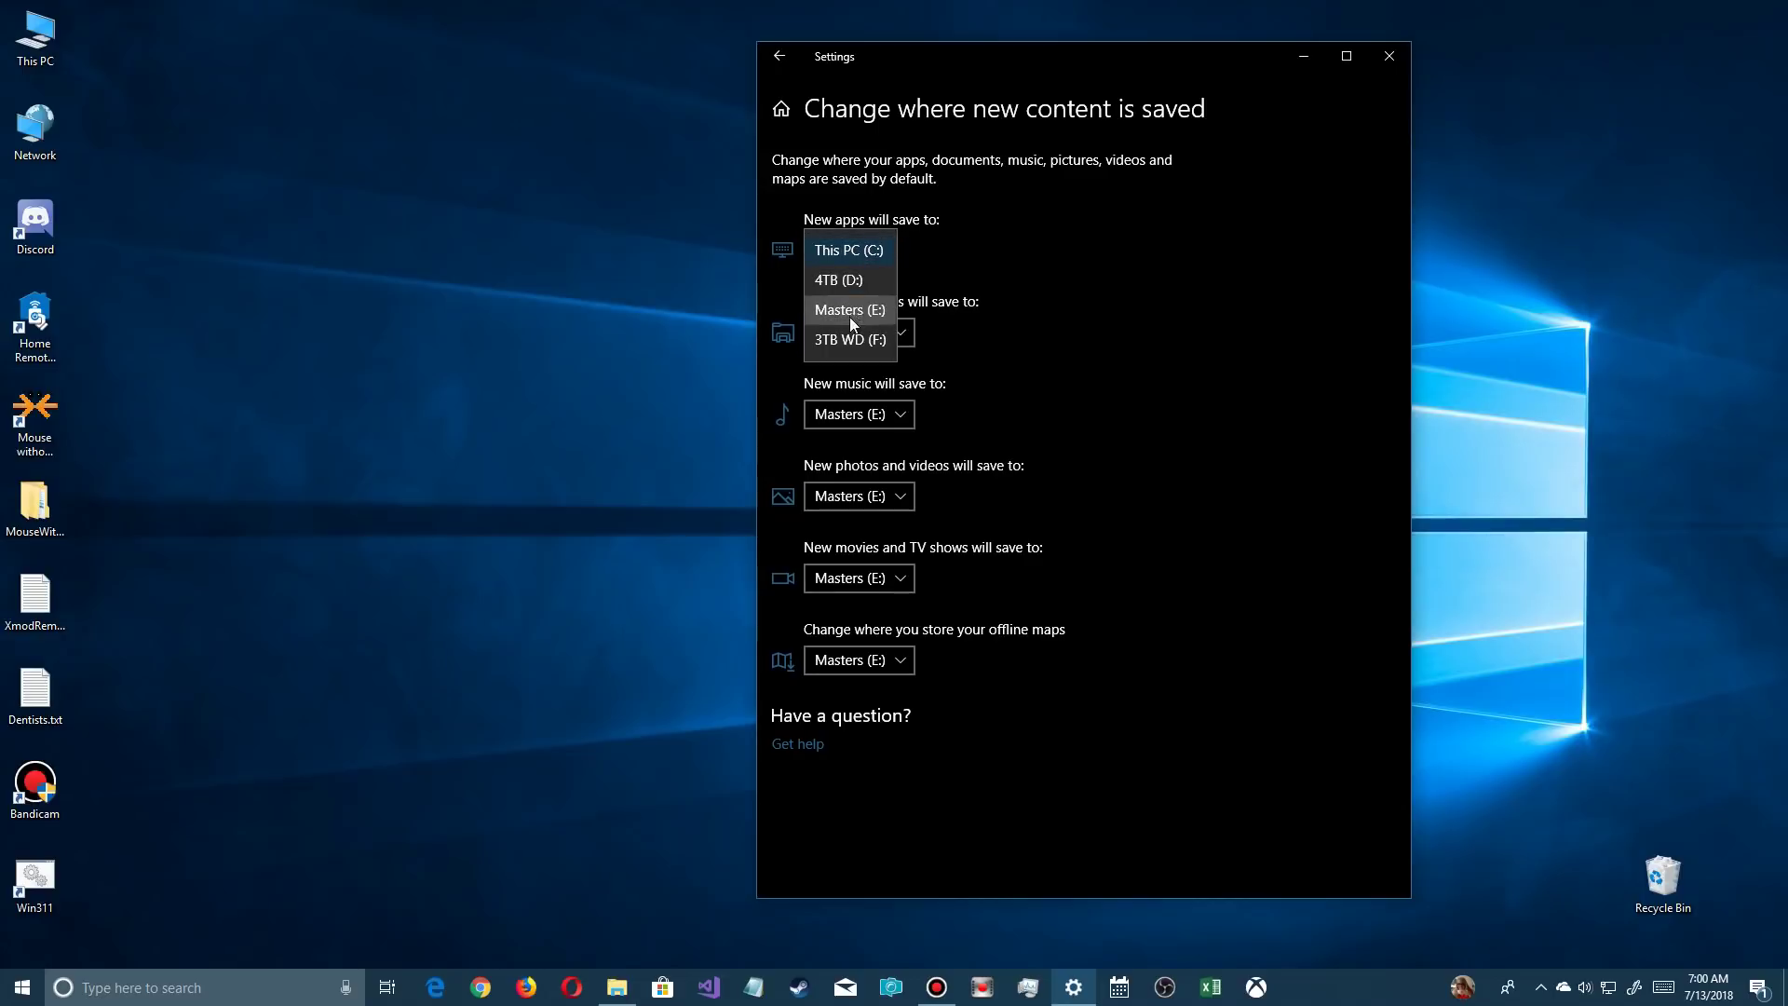
pyautogui.click(985, 207)
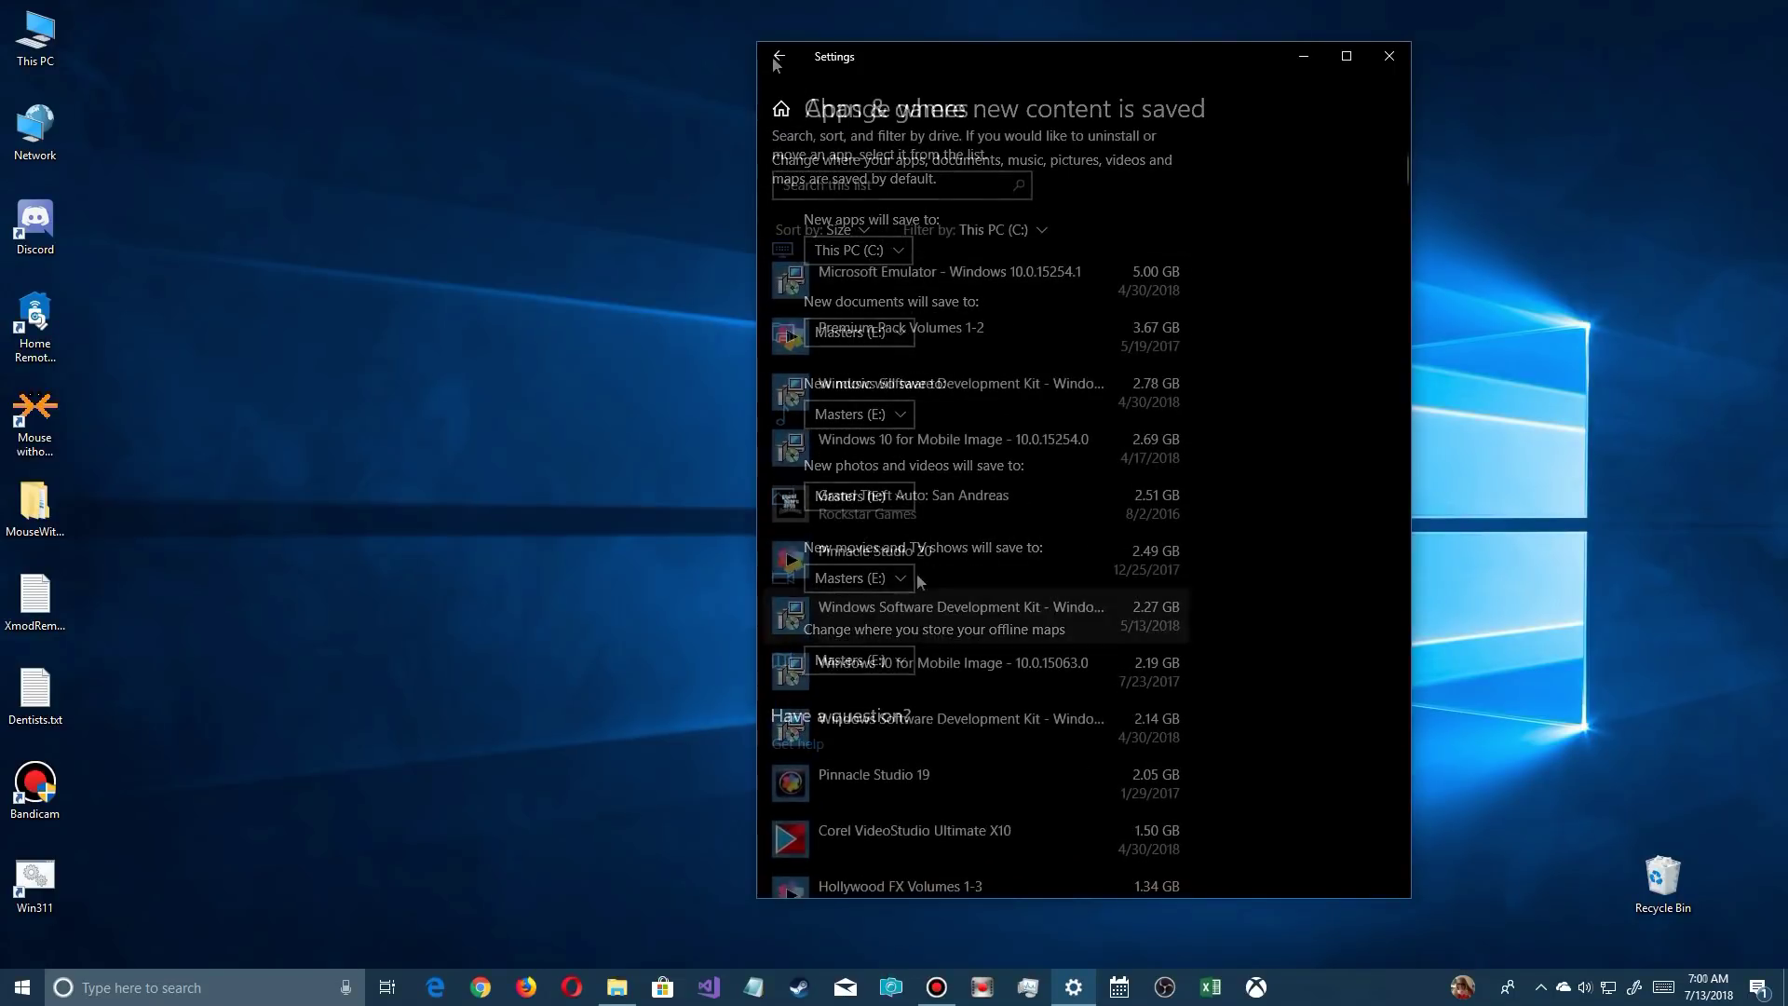
# Start moving Grand Theft Auto: San Andreas, choosing Masters (E:) as the destination drive.
pyautogui.click(898, 507)
pyautogui.scroll(-1, 932, 466)
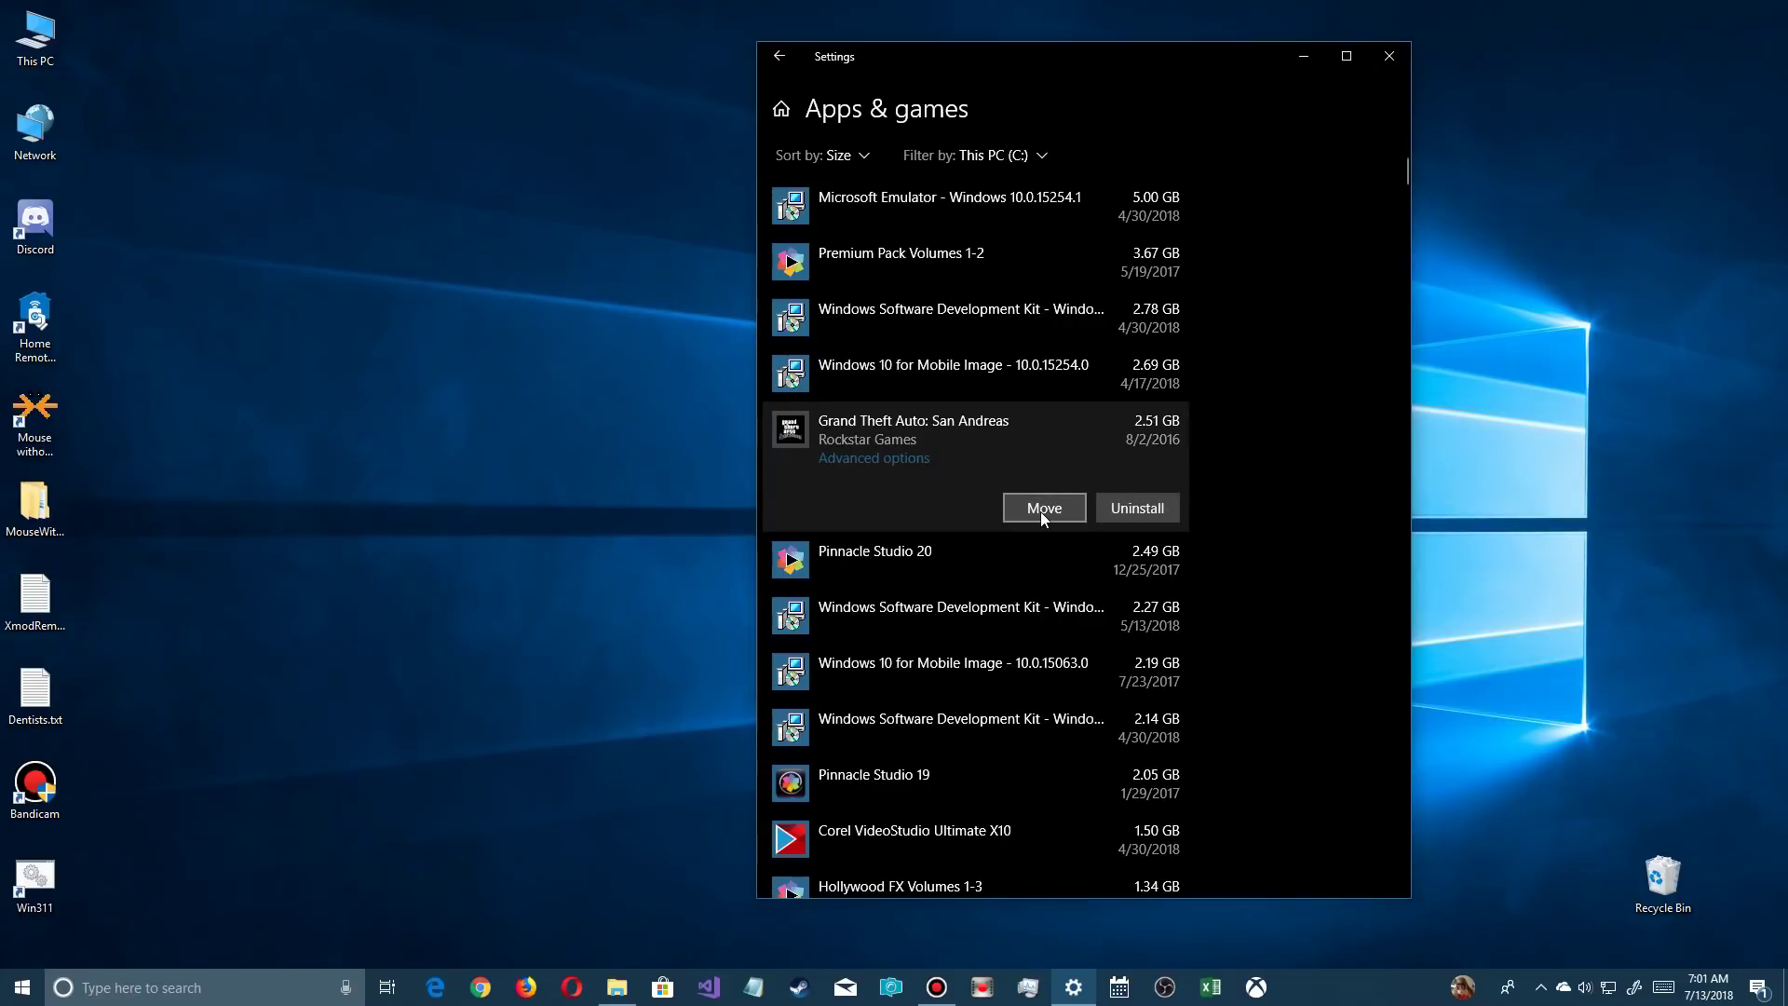
pyautogui.click(1041, 511)
pyautogui.click(936, 427)
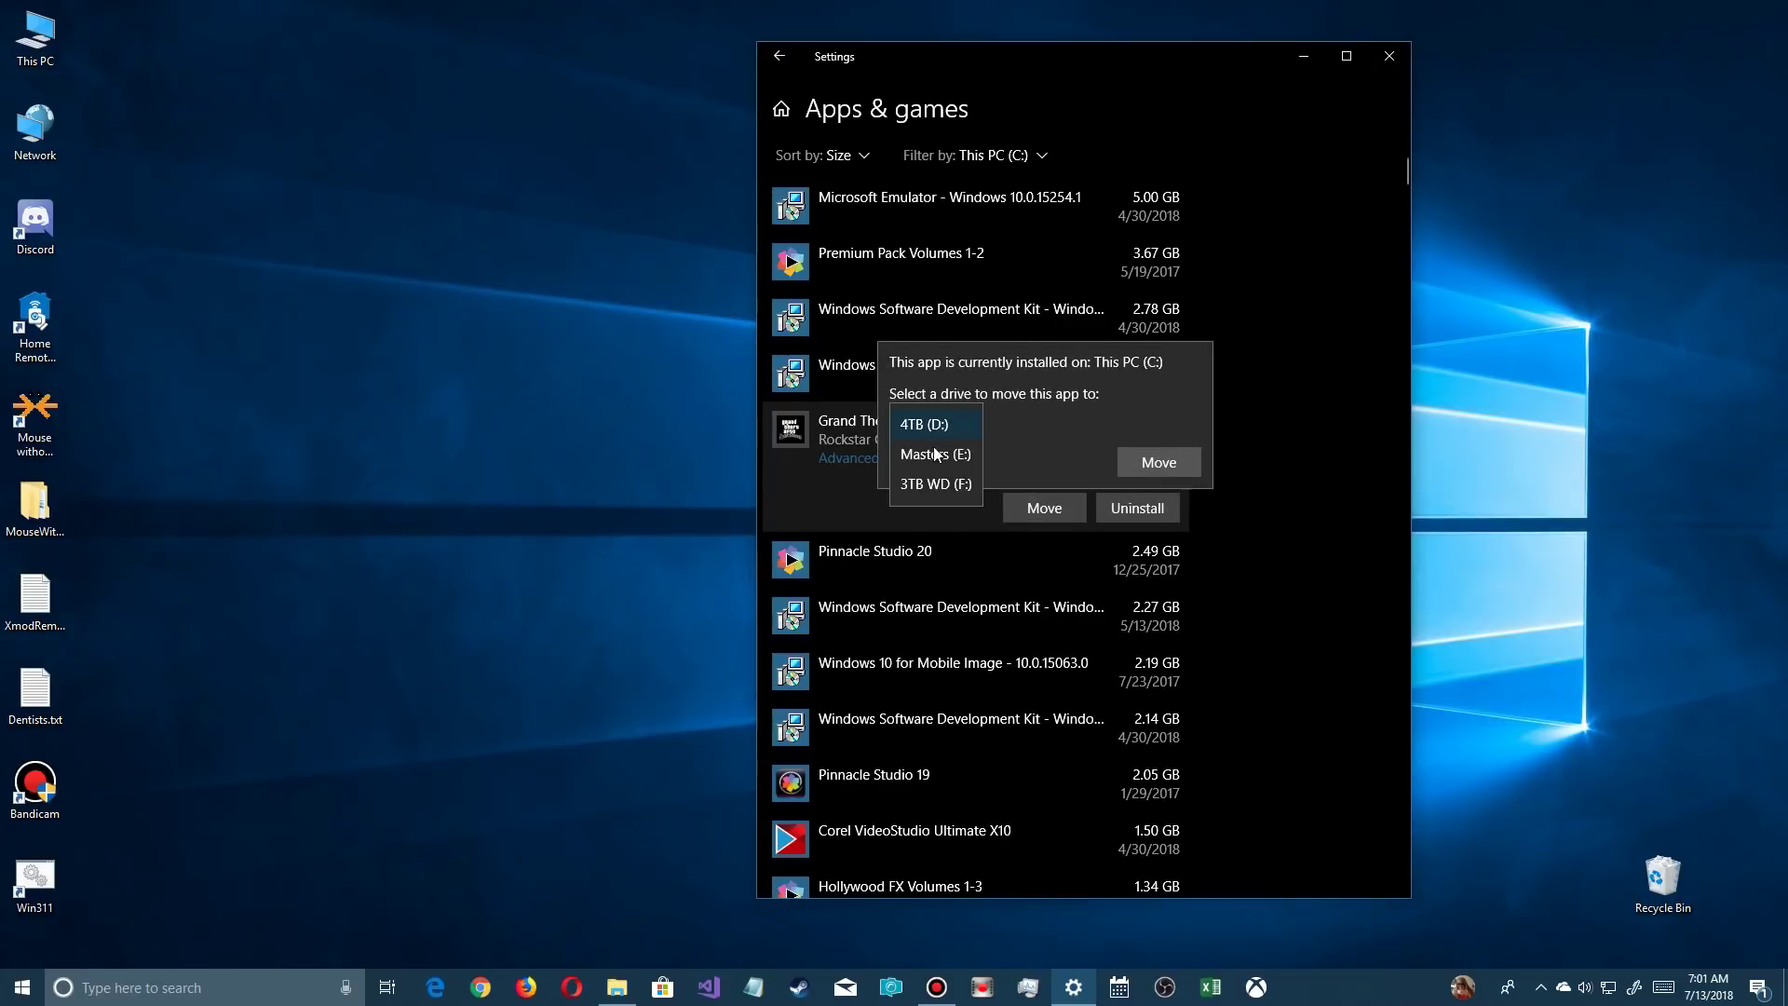
pyautogui.click(932, 452)
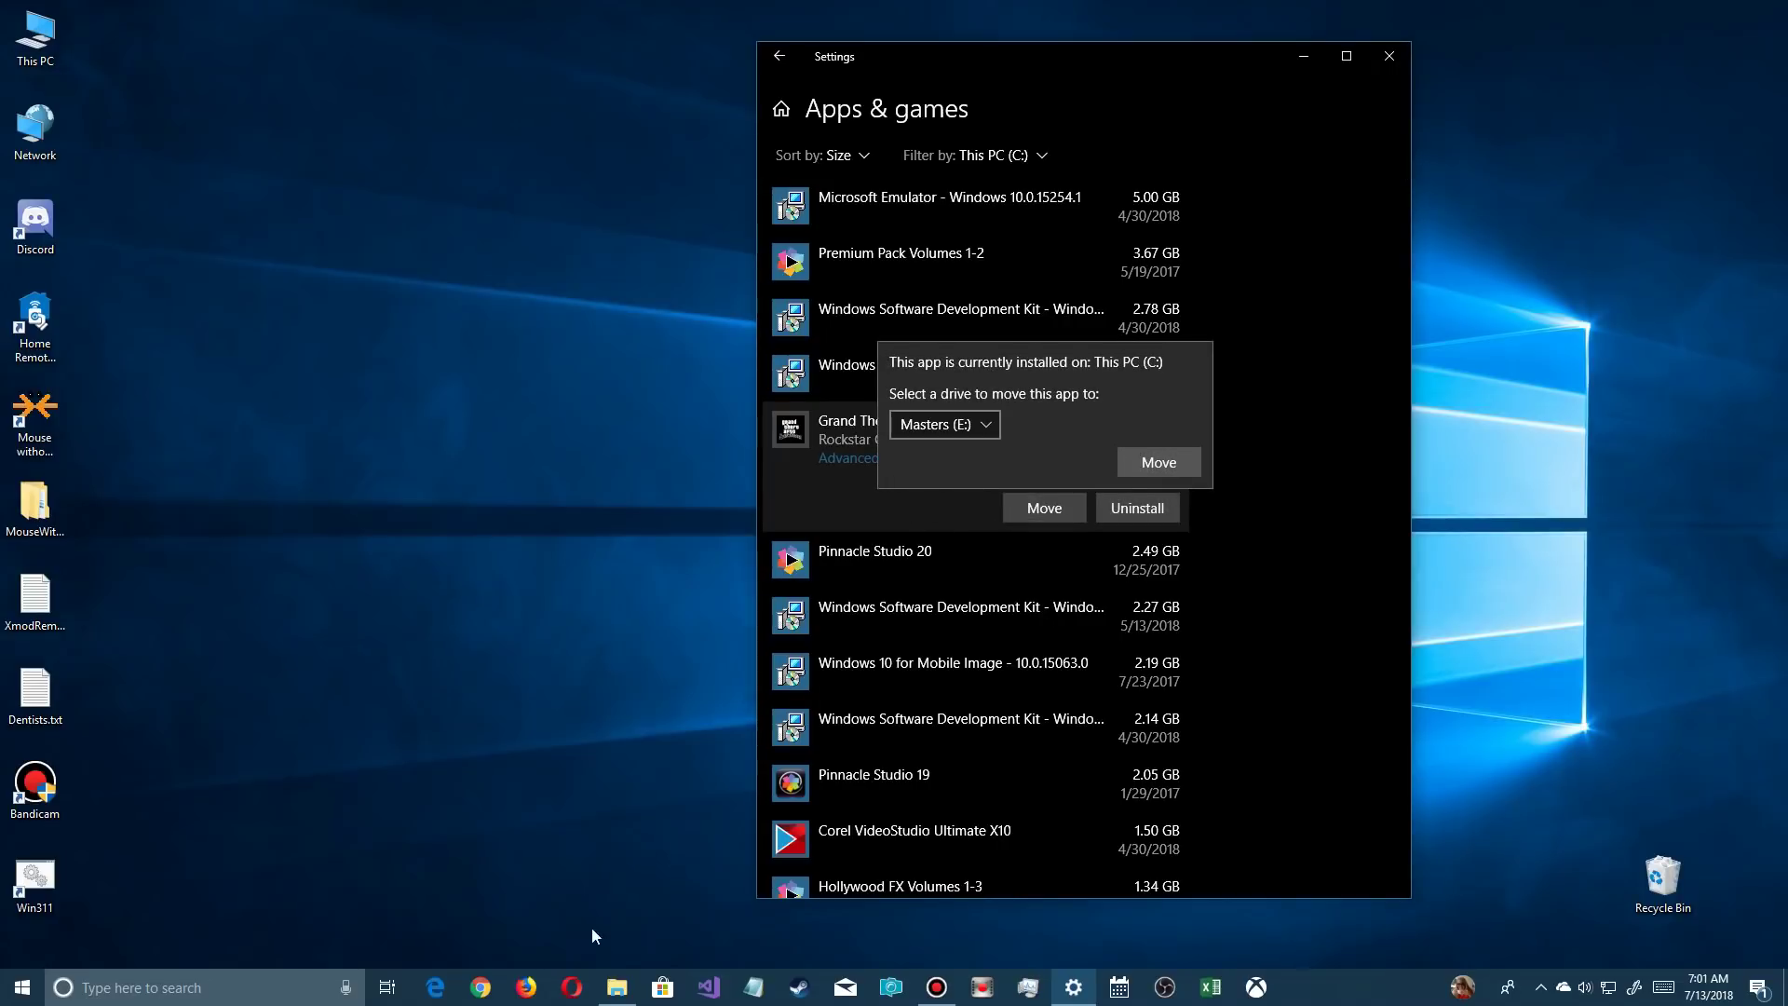
# Try to open WindowsApps on Masters (E:), dismiss the access-denied warning, and return to Settings.
pyautogui.click(618, 988)
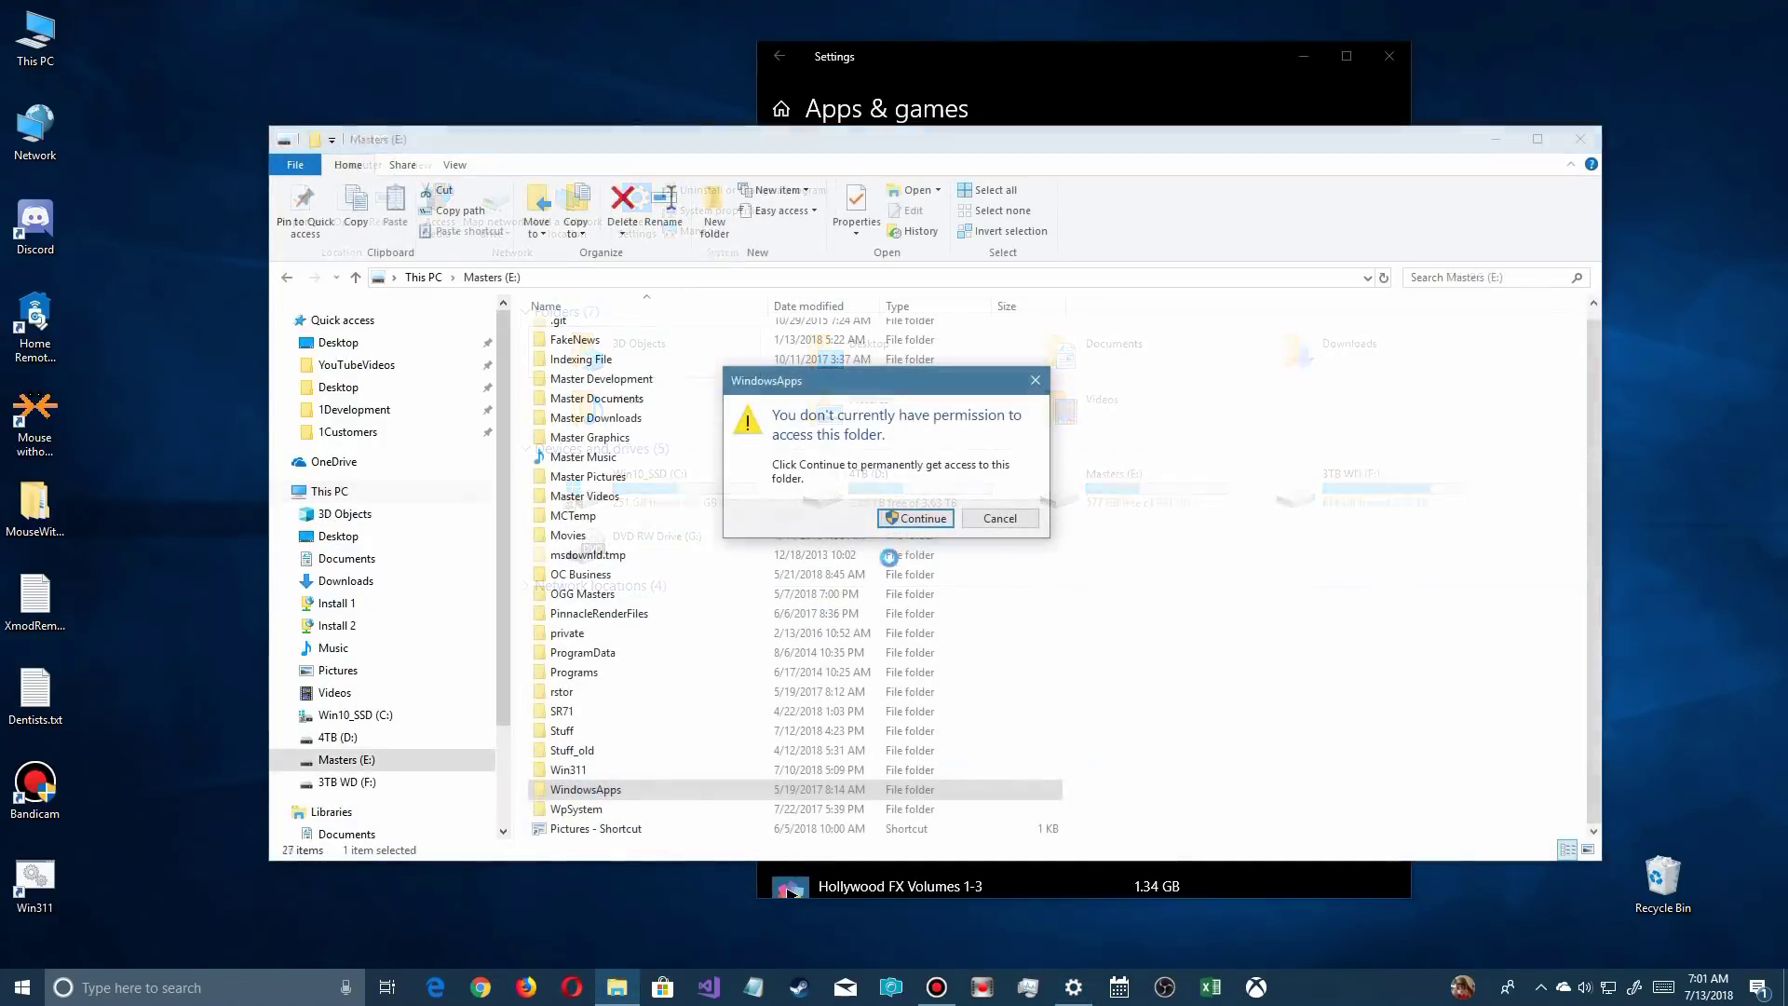
pyautogui.click(915, 516)
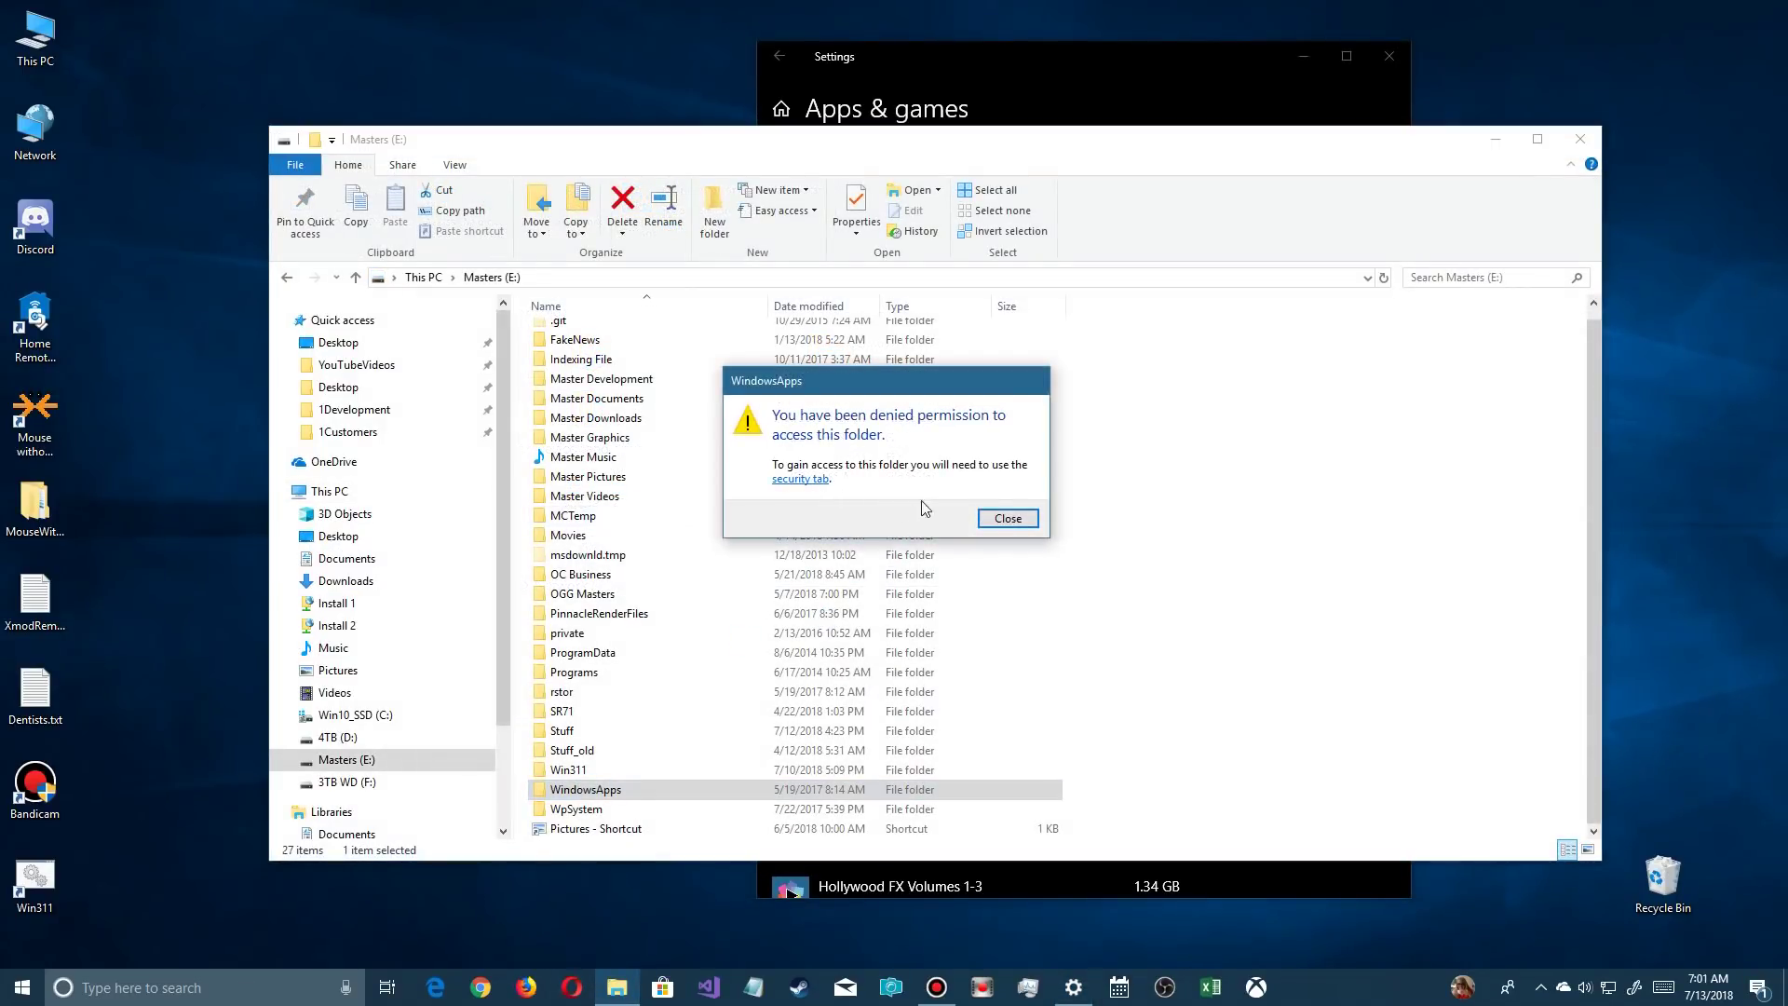
pyautogui.click(1004, 517)
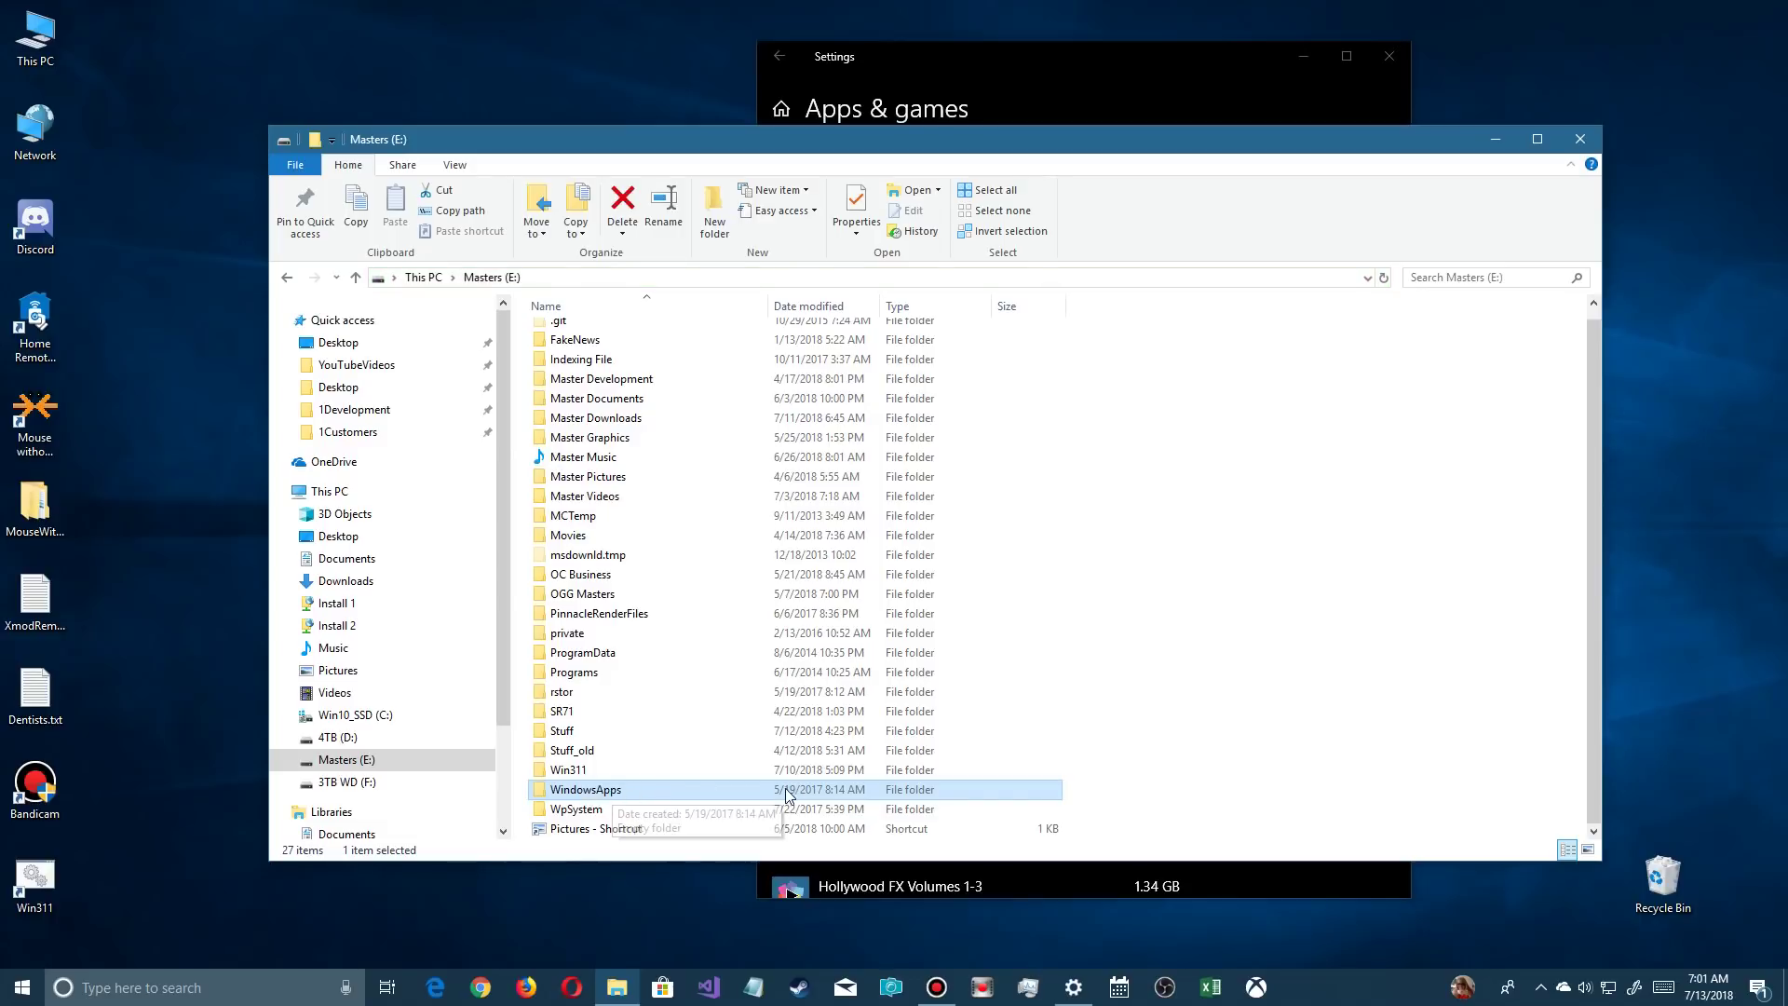
pyautogui.click(1041, 883)
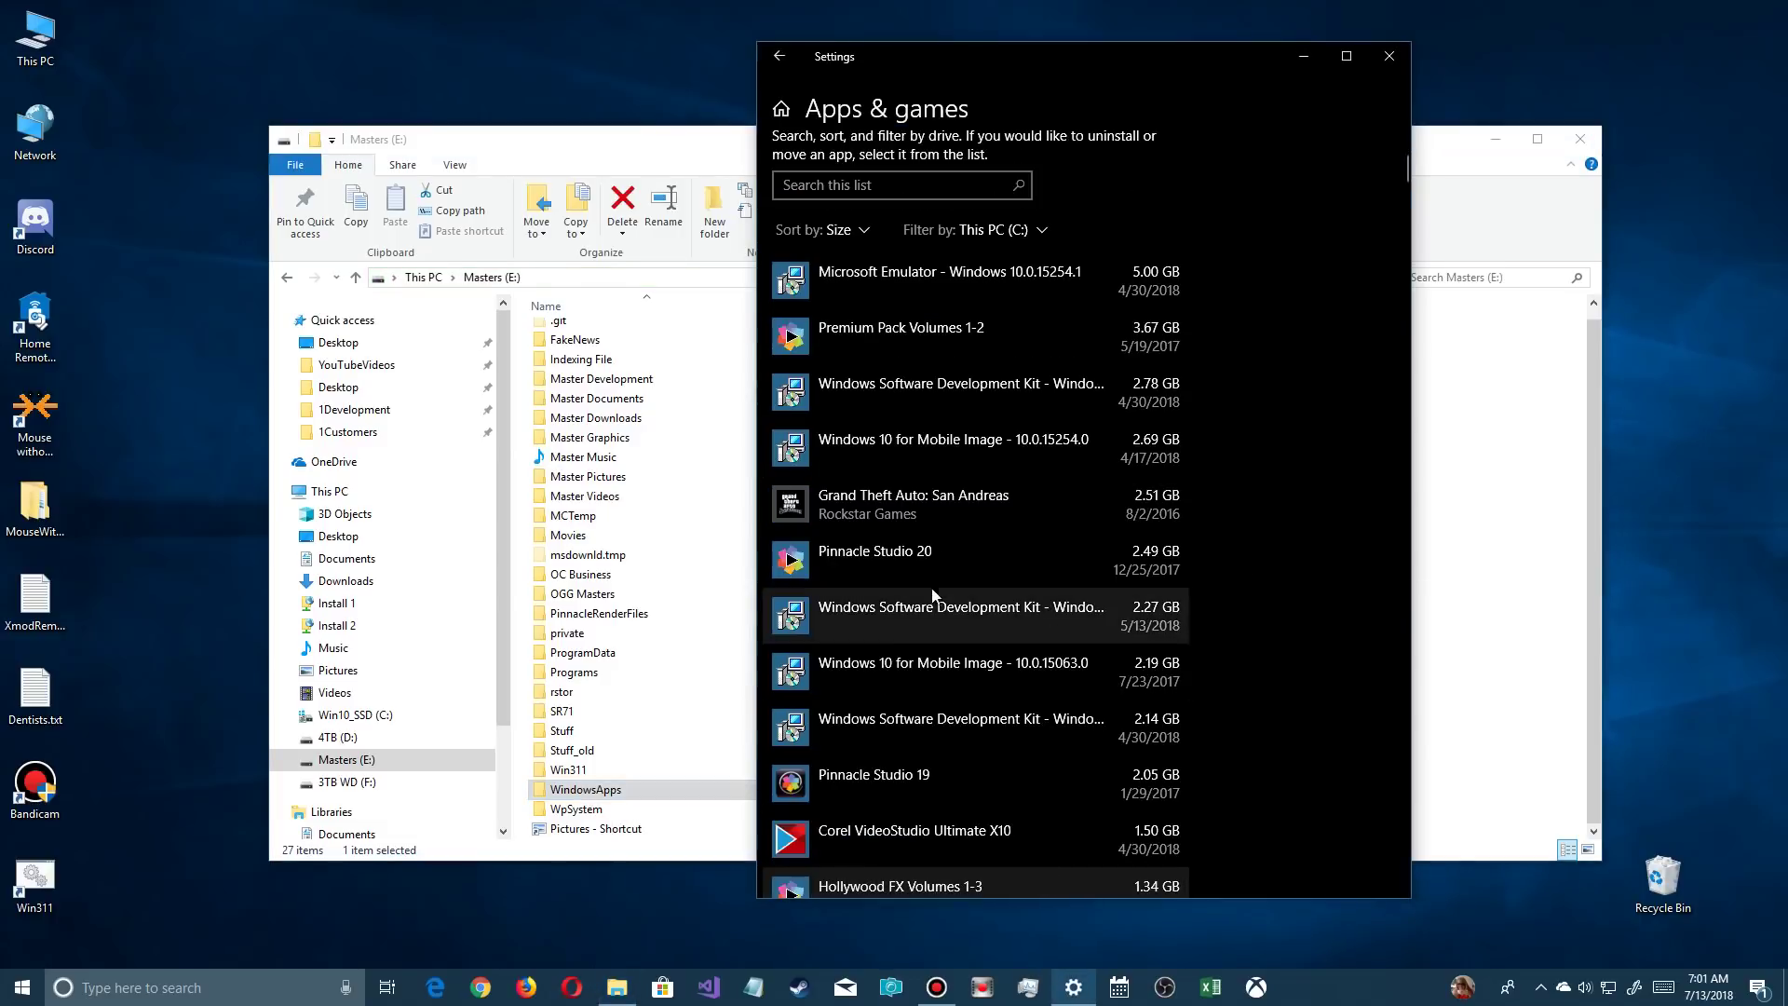
# Move Grand Theft Auto: San Andreas from C: to the Masters (E:) drive.
pyautogui.click(932, 508)
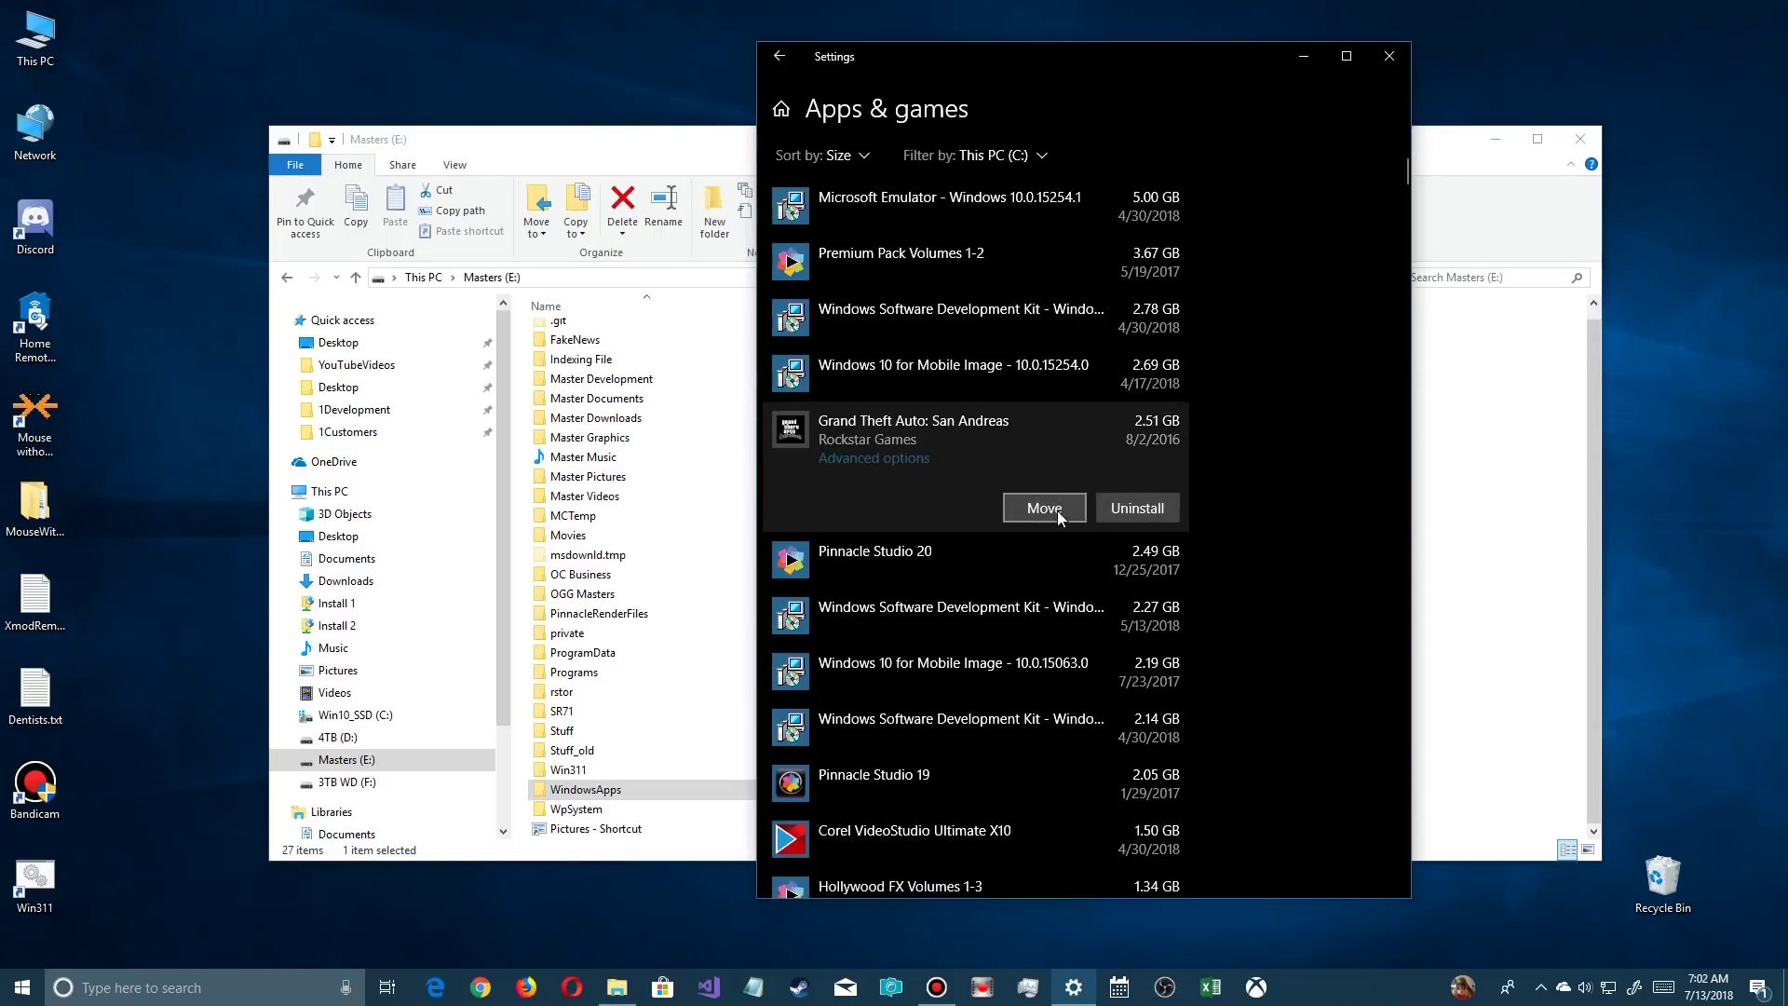
pyautogui.click(1049, 510)
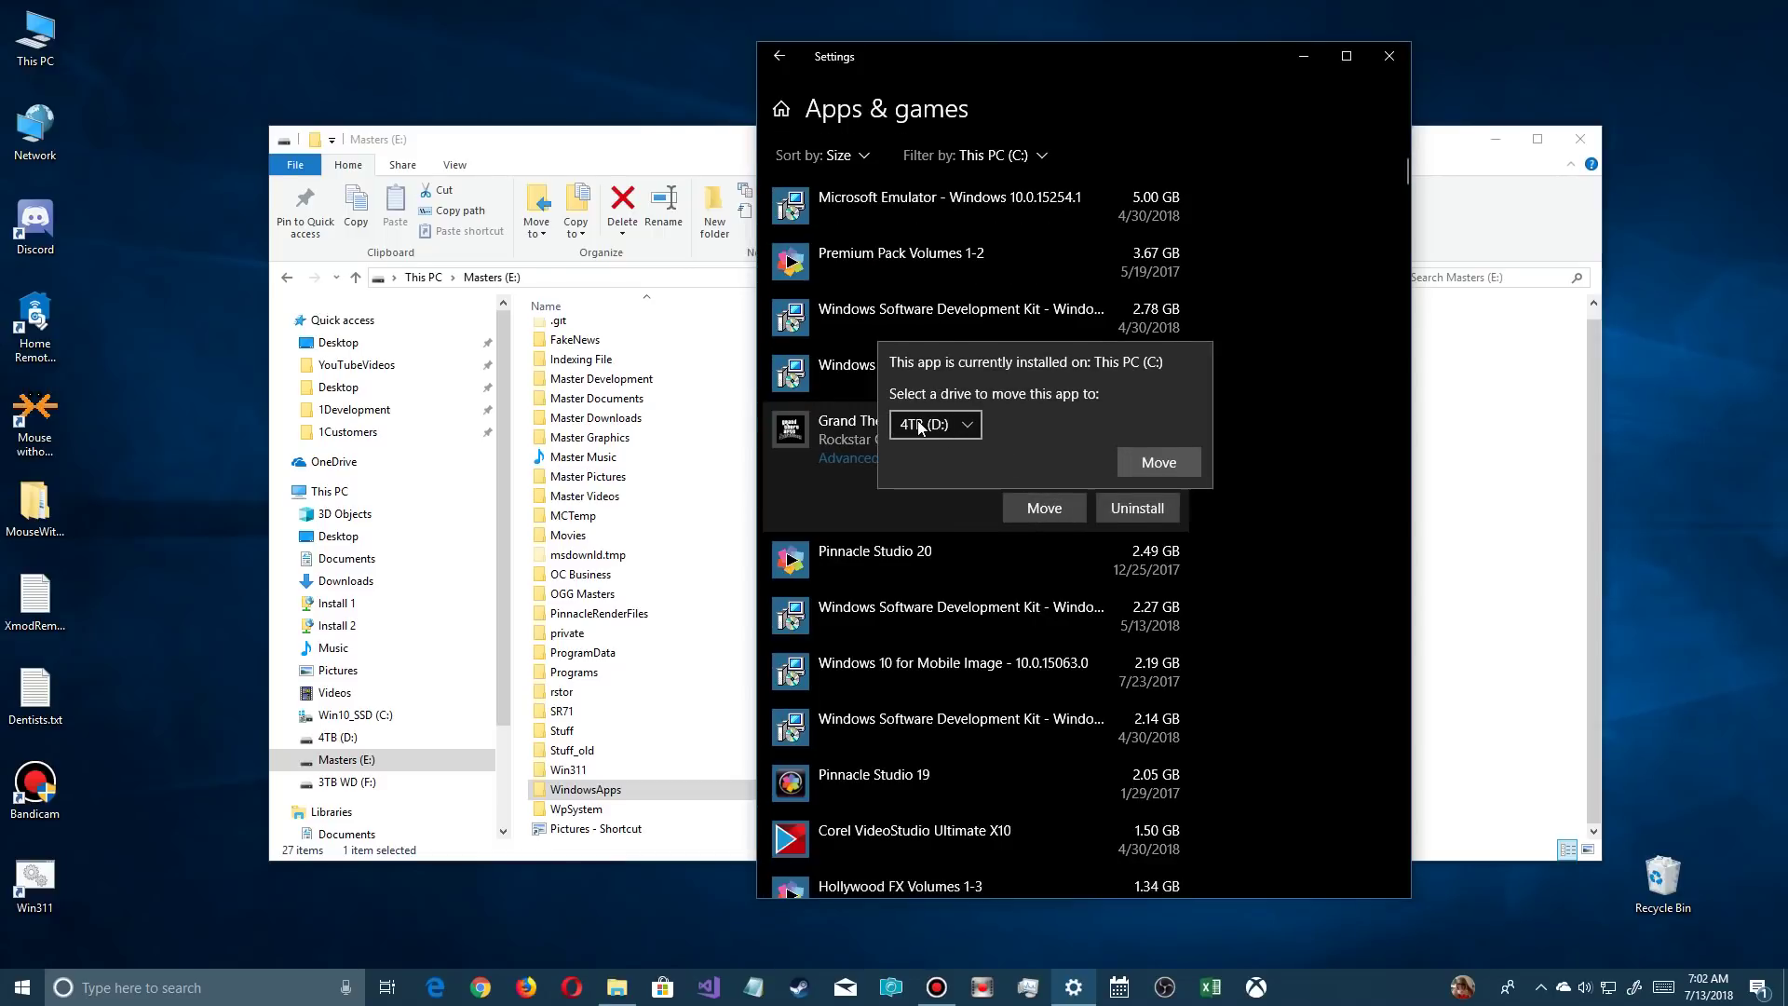
pyautogui.click(918, 425)
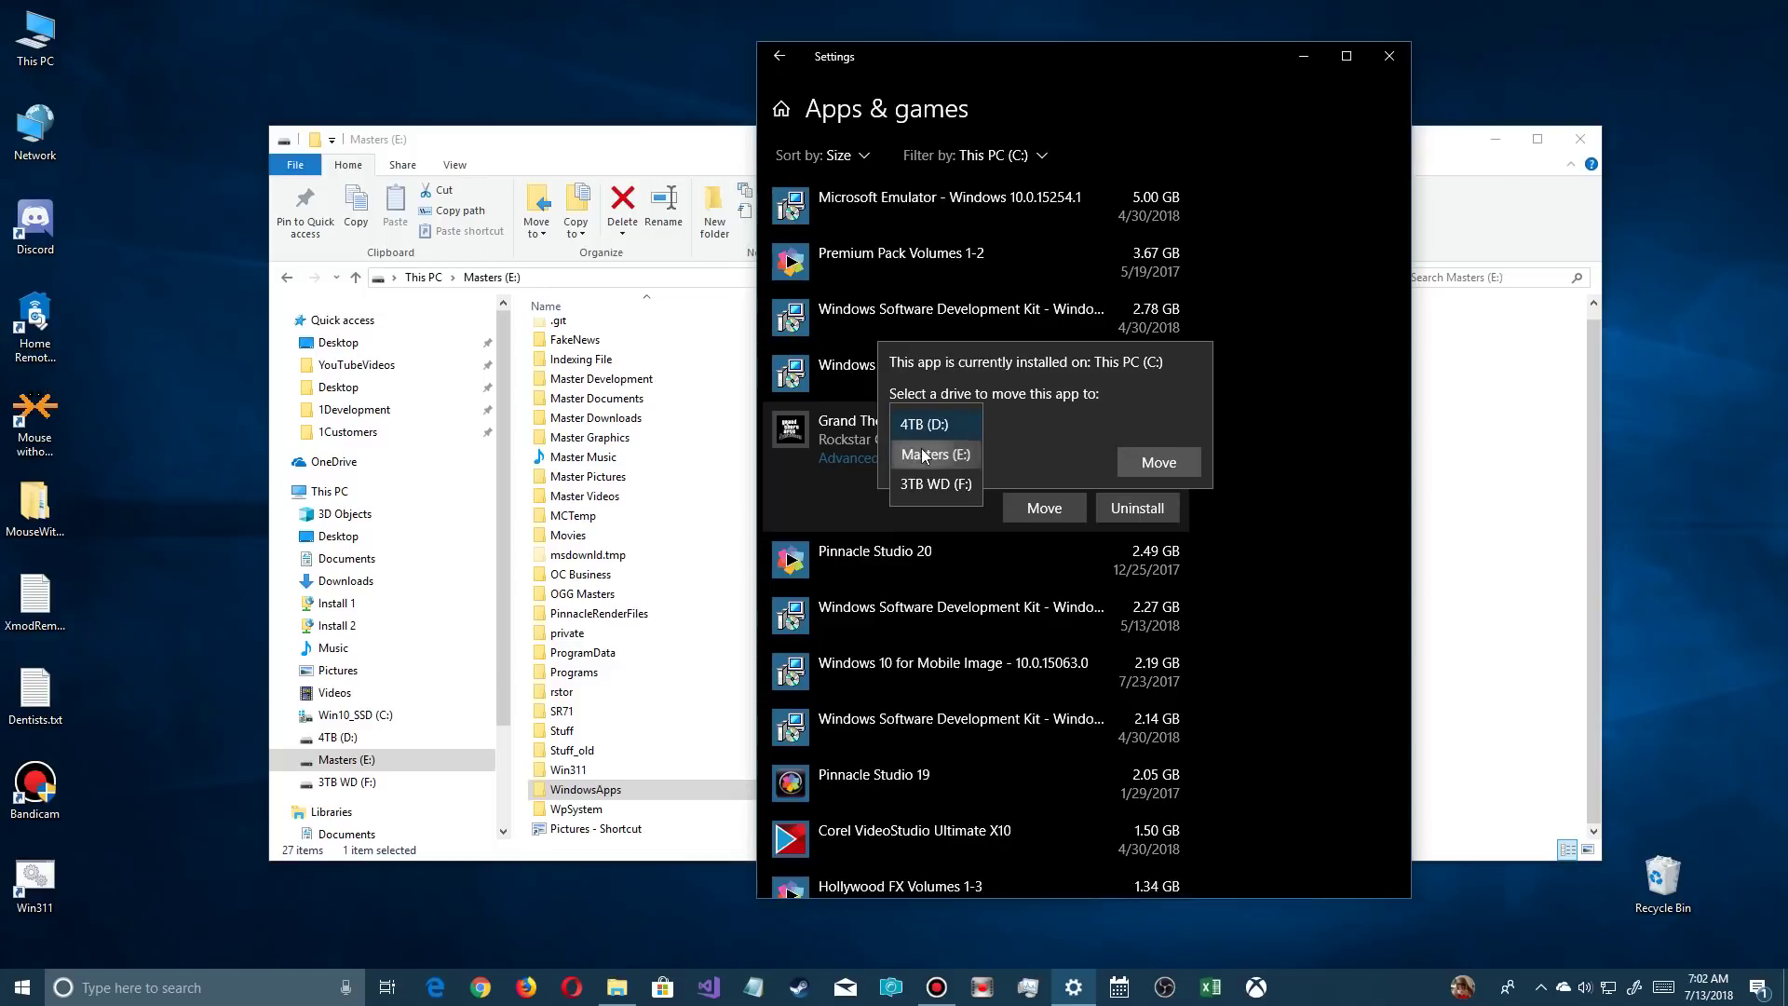
pyautogui.click(926, 457)
pyautogui.click(1161, 463)
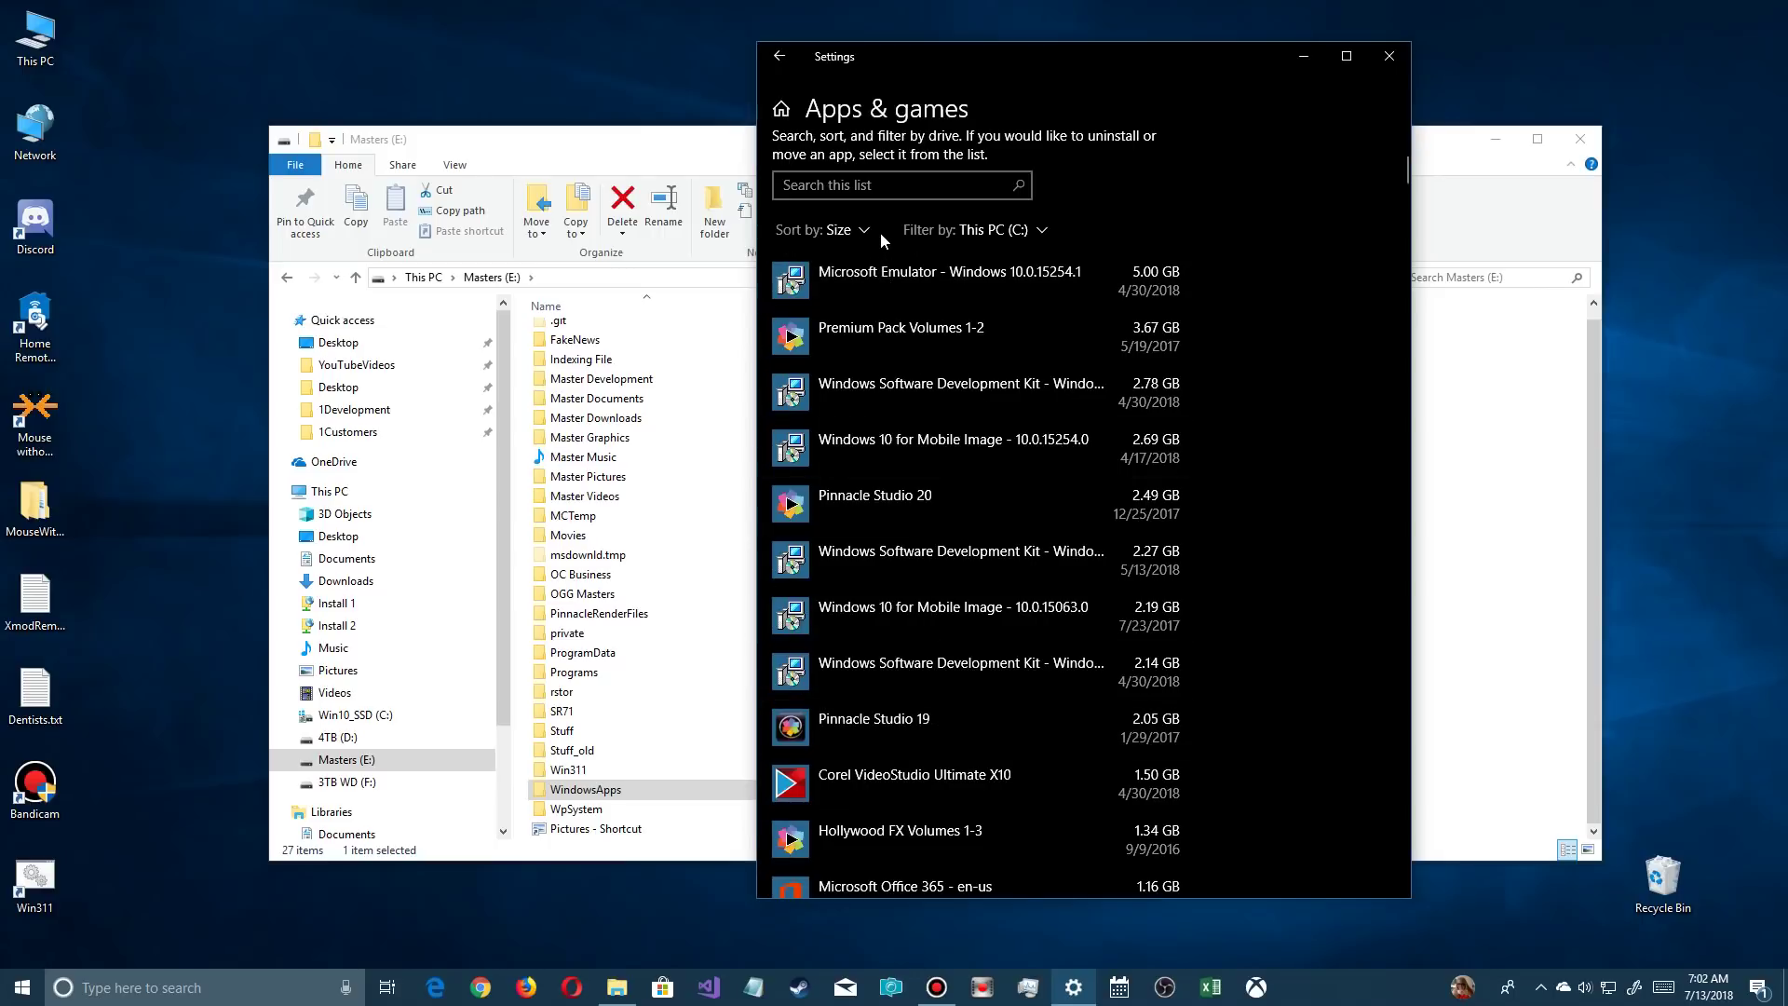
pyautogui.click(780, 56)
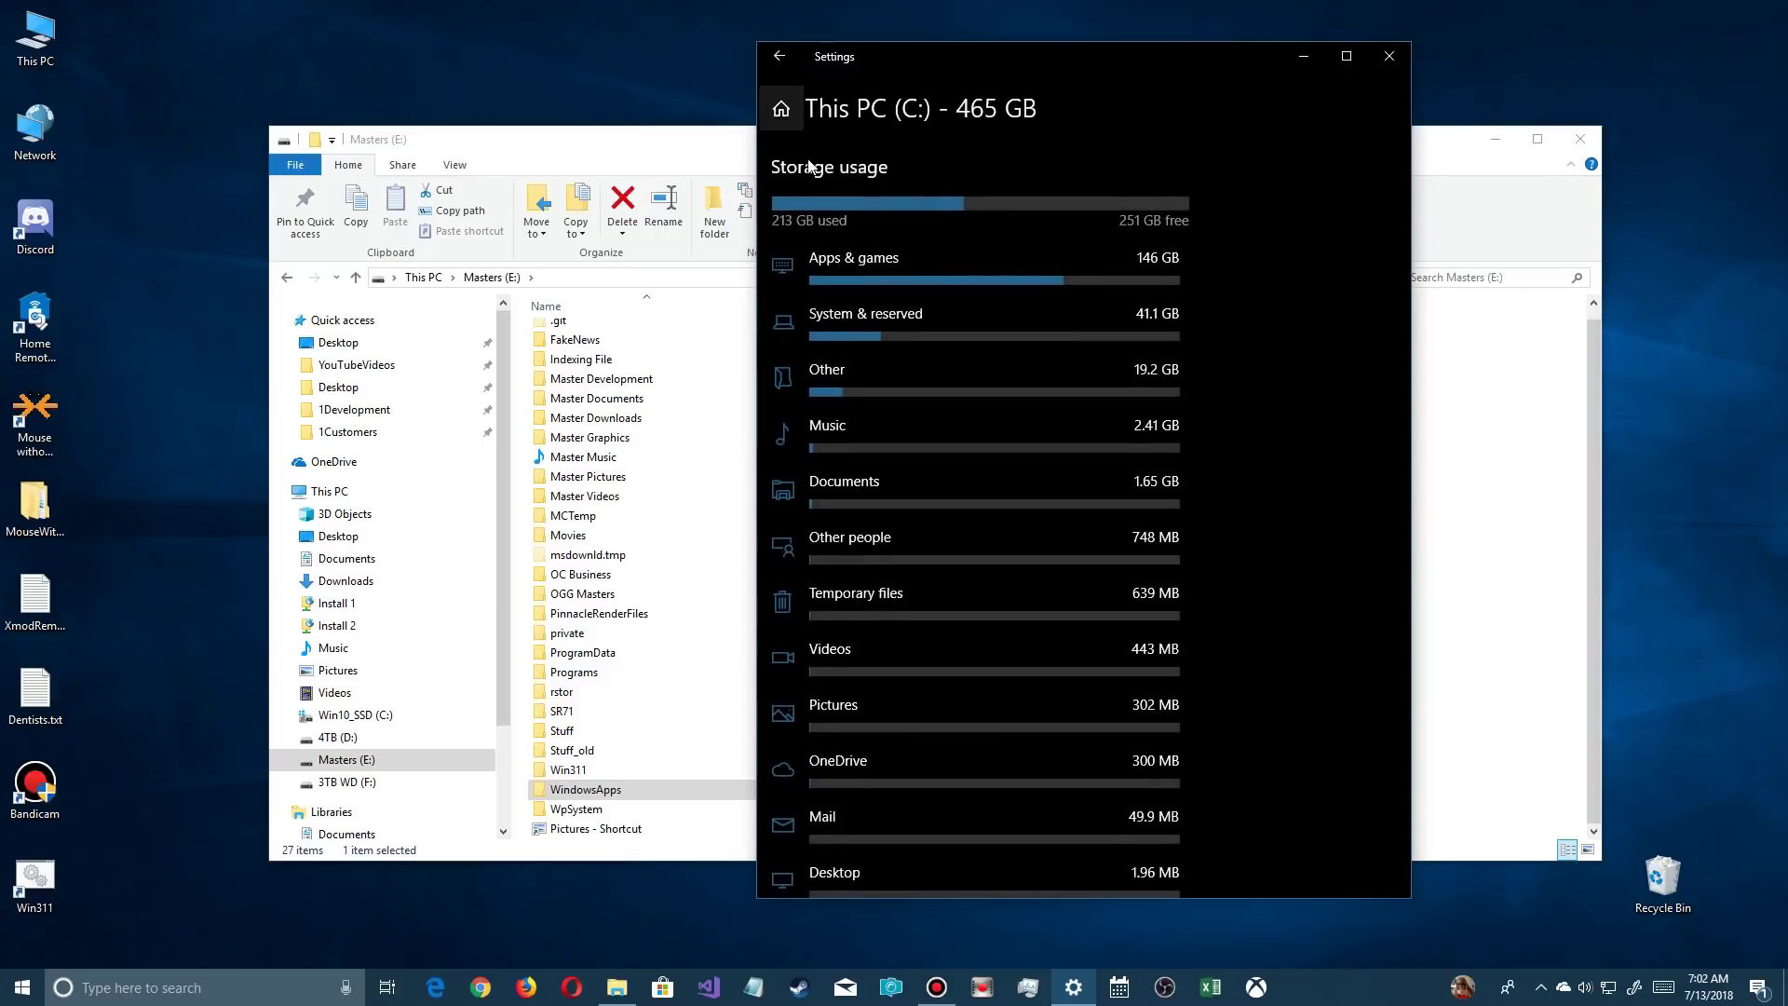
# List the apps on Masters (E:), showing Grand Theft Auto: San Andreas at 2.51 GB.
pyautogui.click(778, 58)
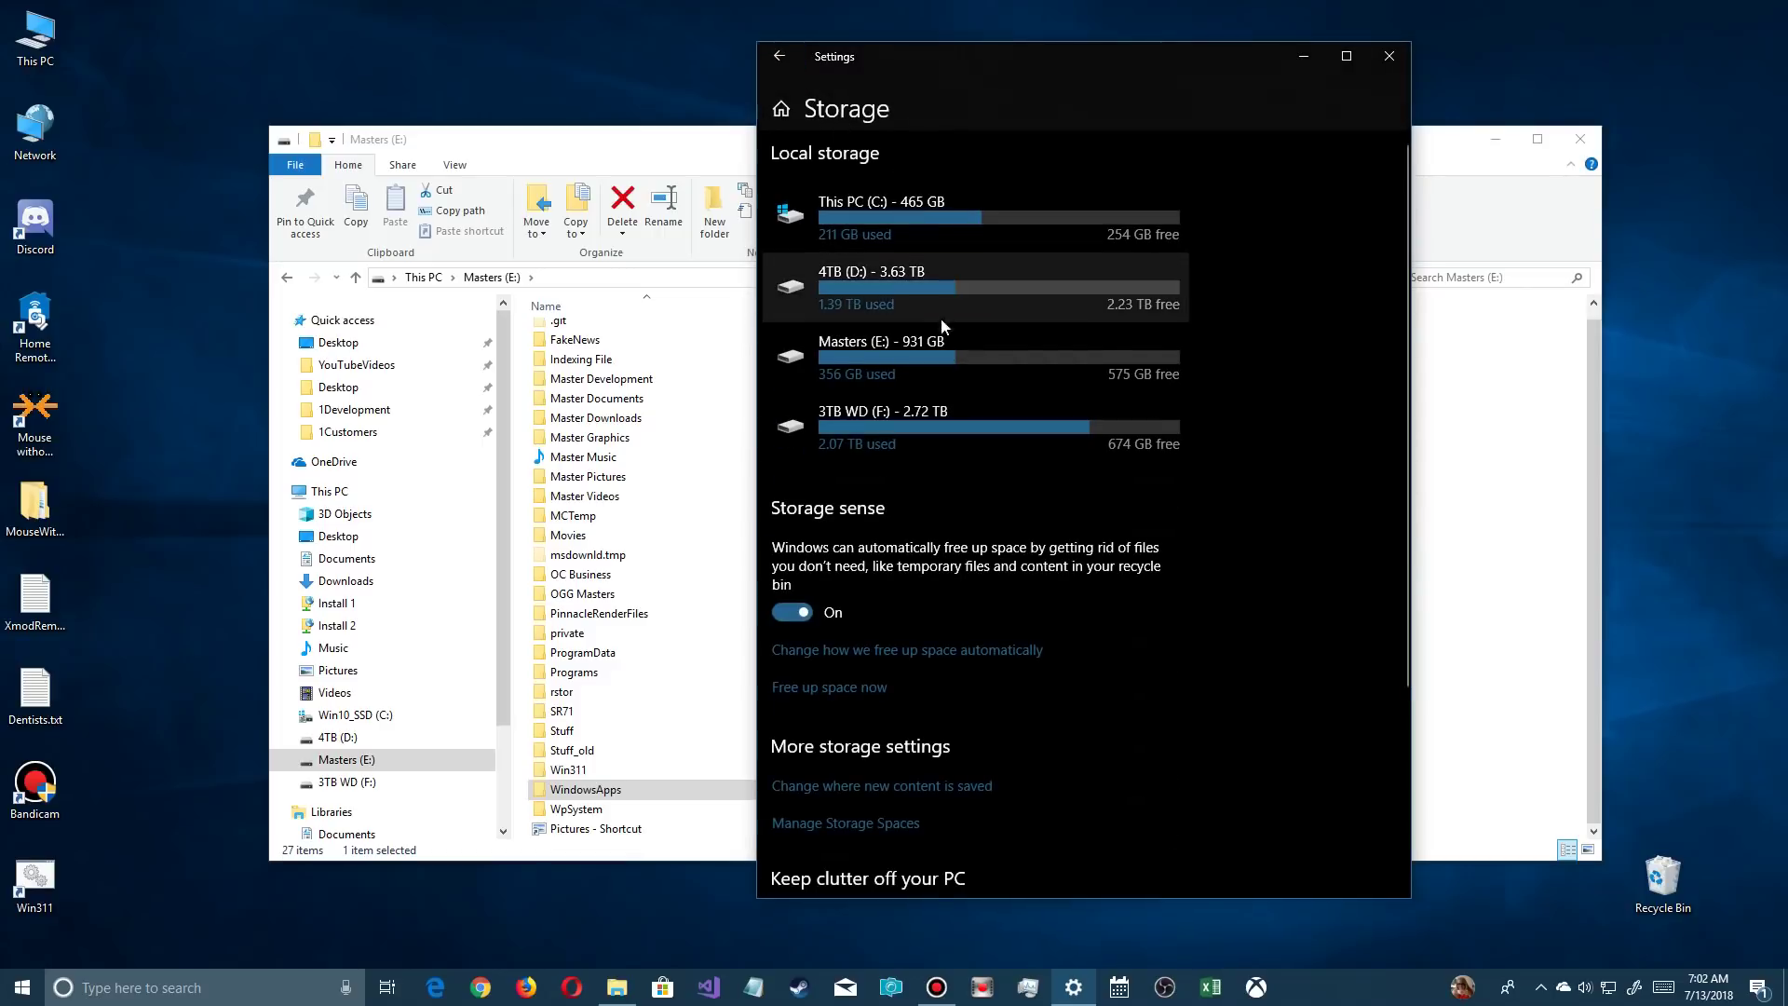
pyautogui.click(864, 356)
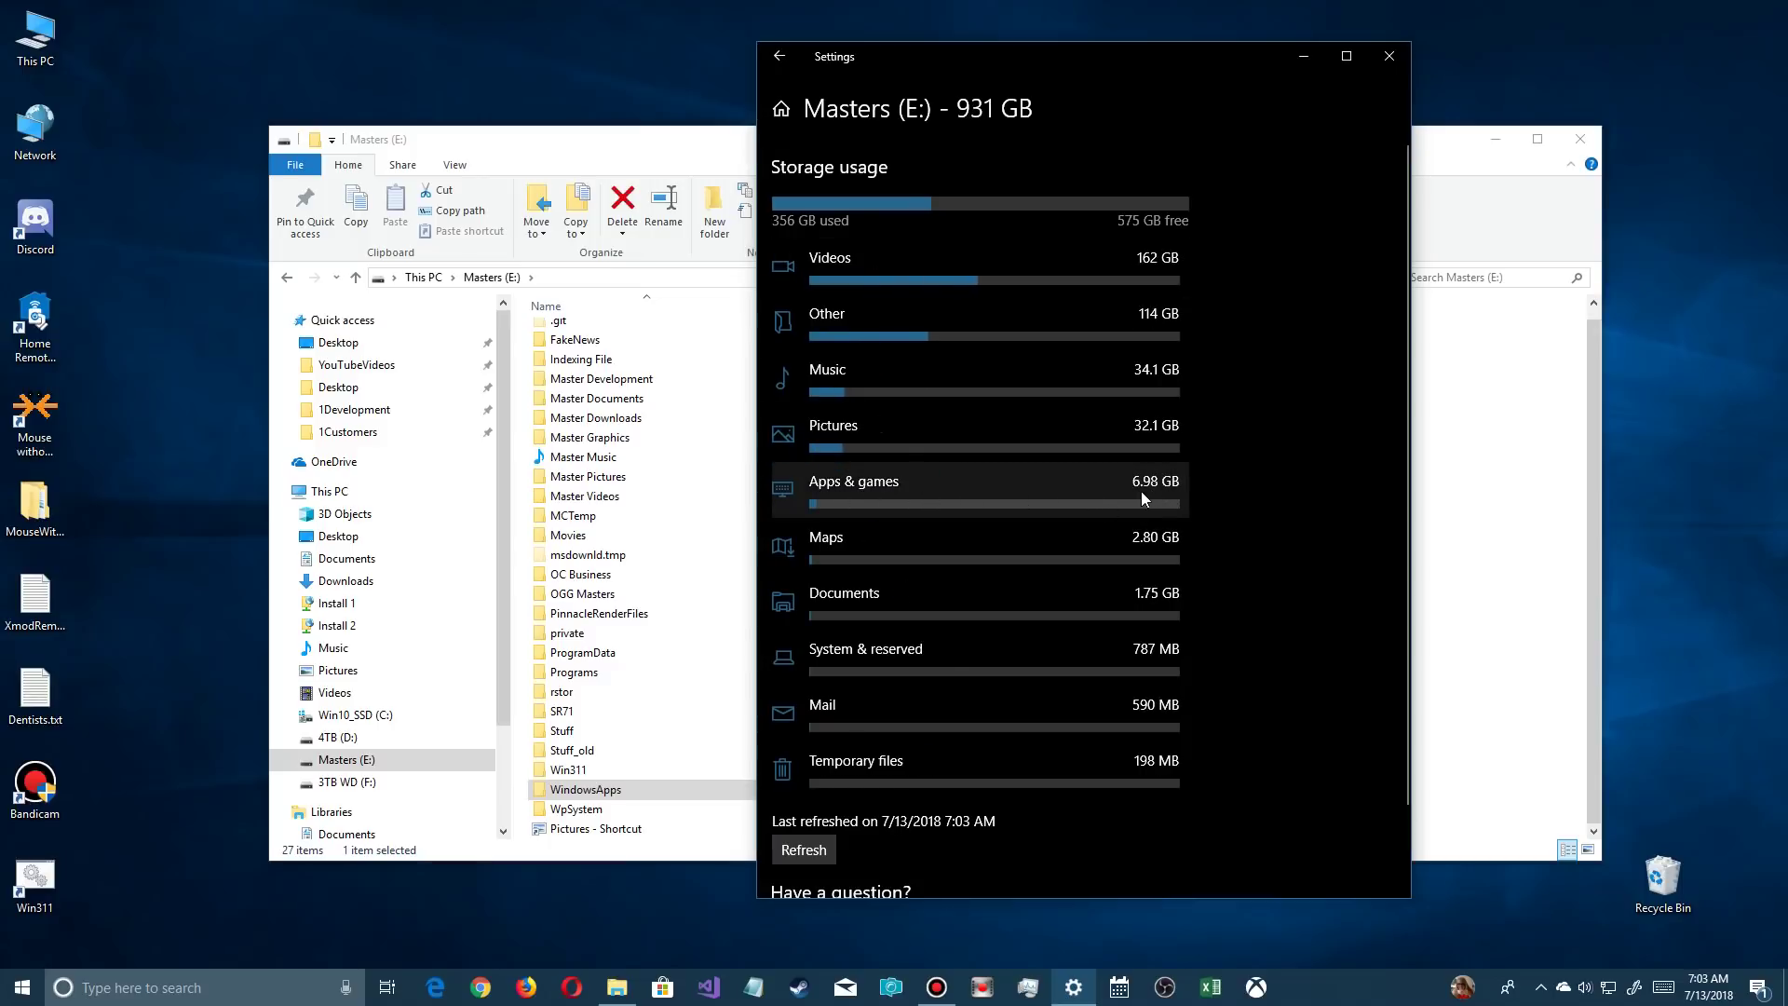
pyautogui.click(895, 491)
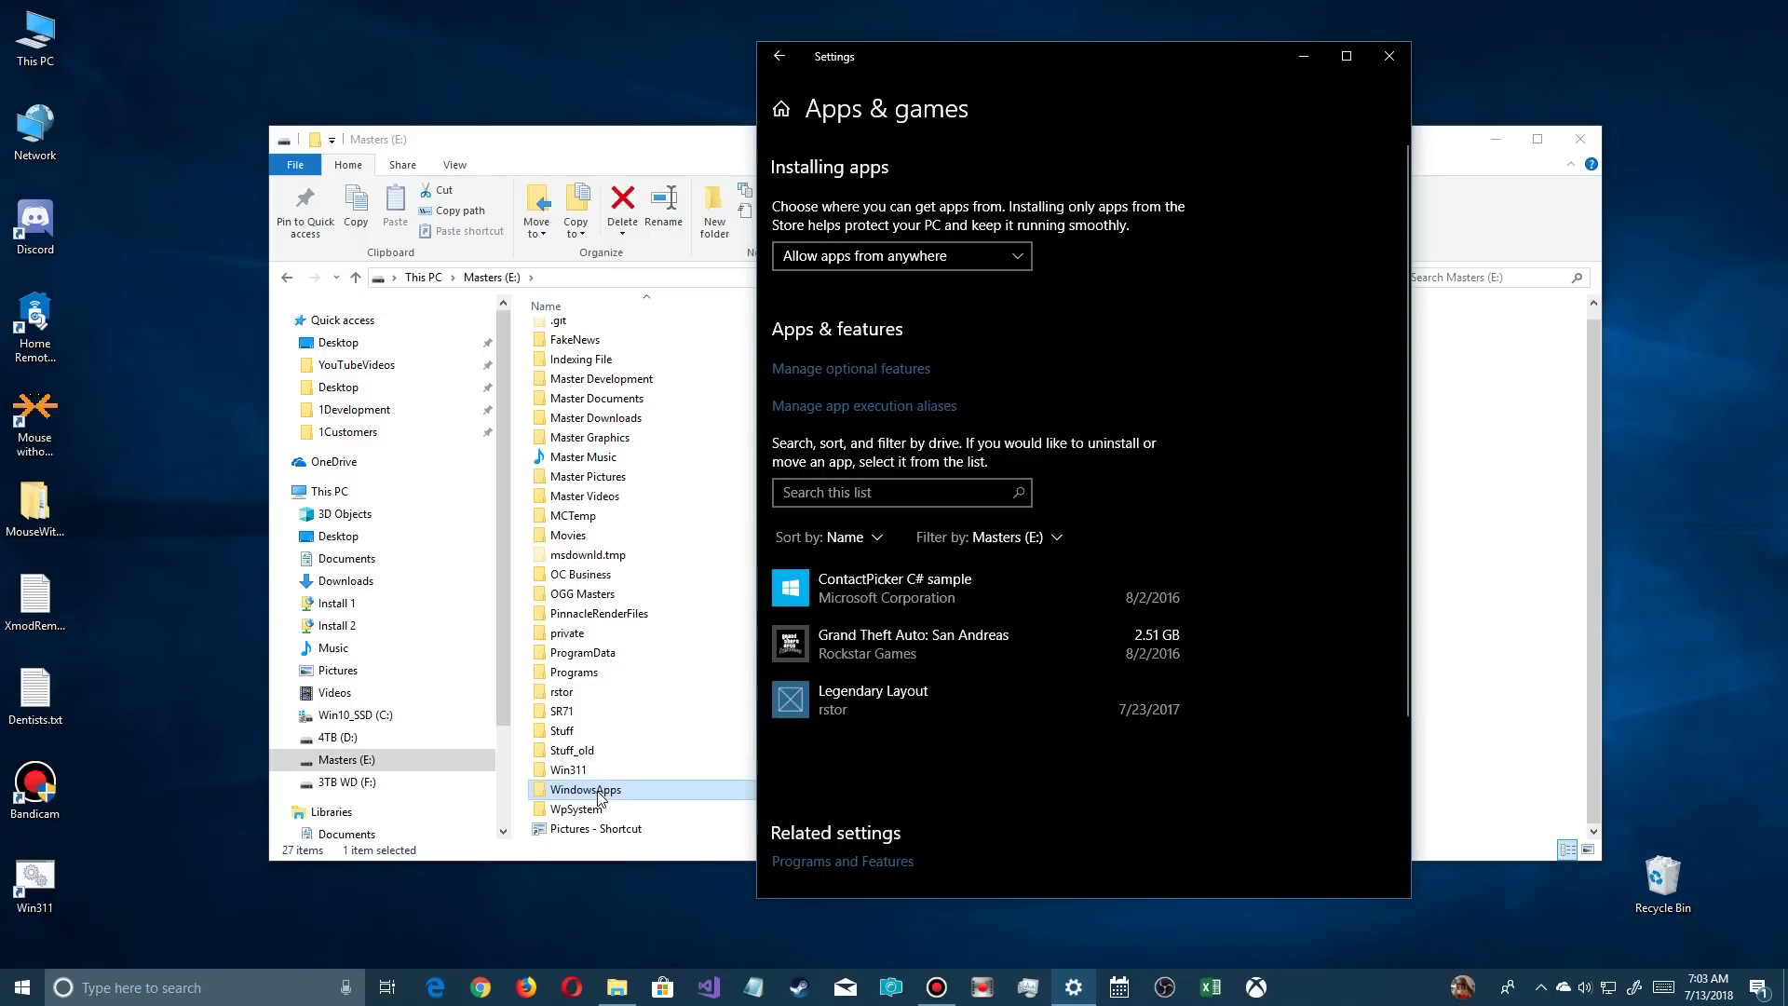
pyautogui.click(356, 276)
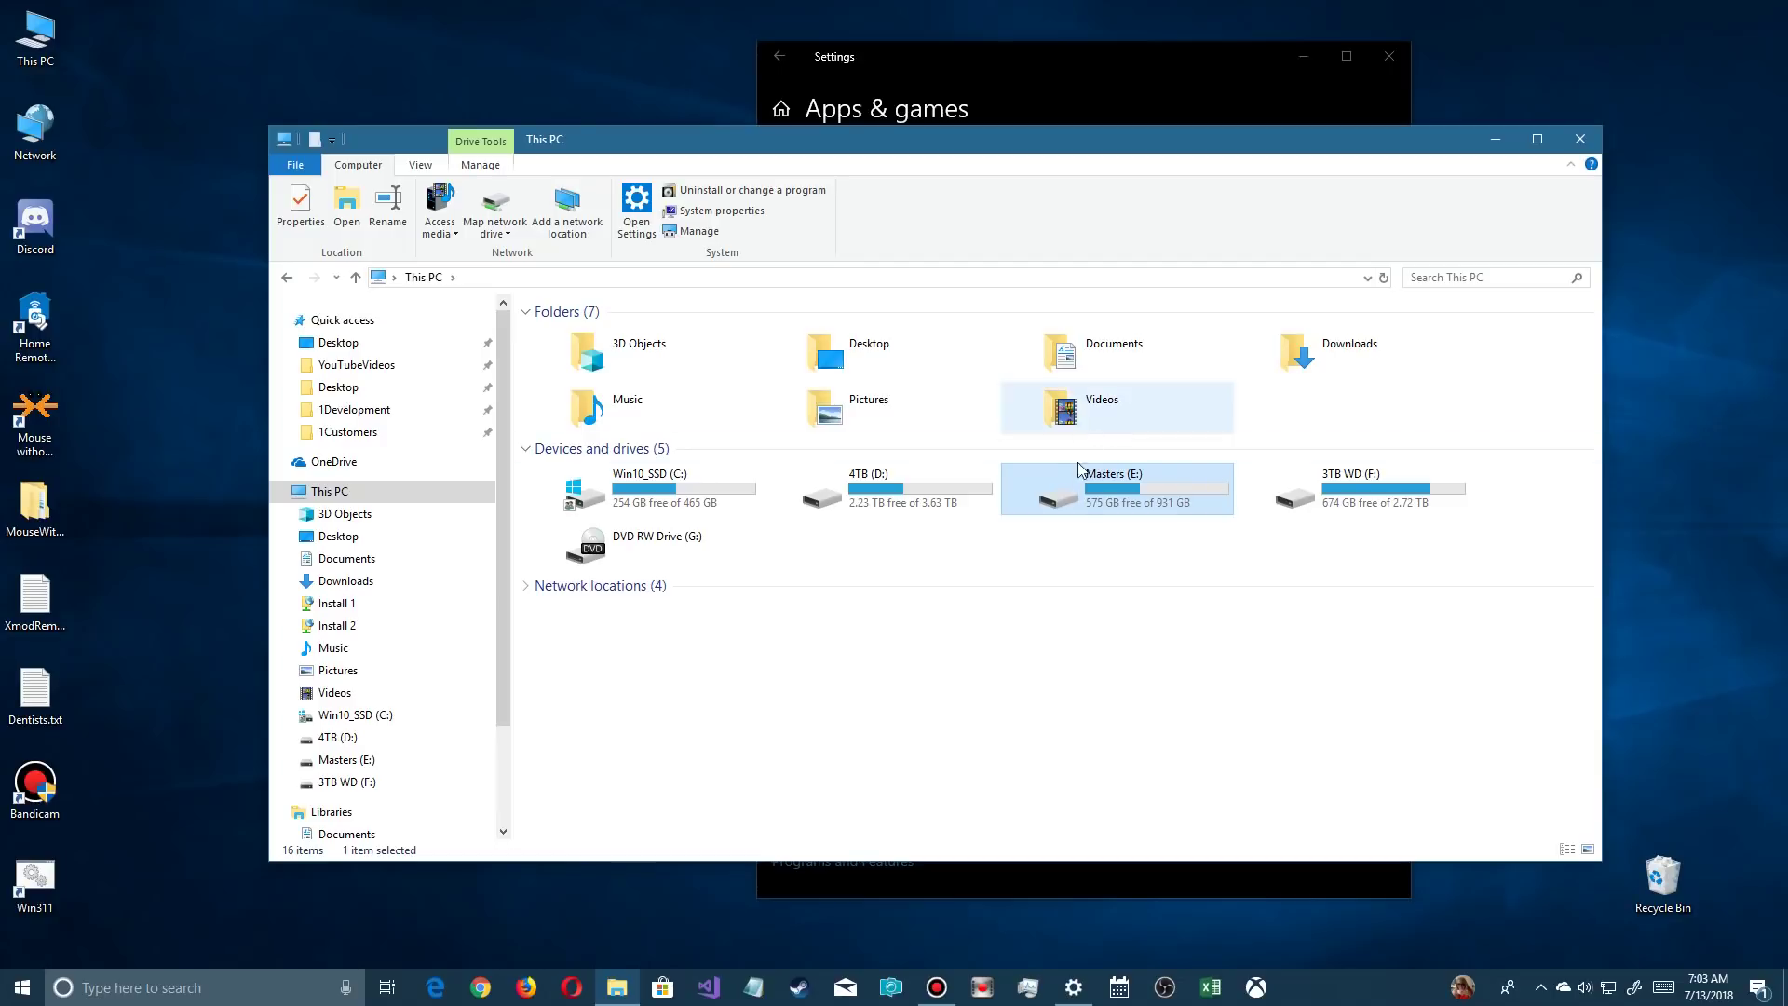
# Refresh the This PC drive view, then launch GTA: San Andreas from the Start menu.
pyautogui.rightClick(1201, 620)
pyautogui.click(1250, 691)
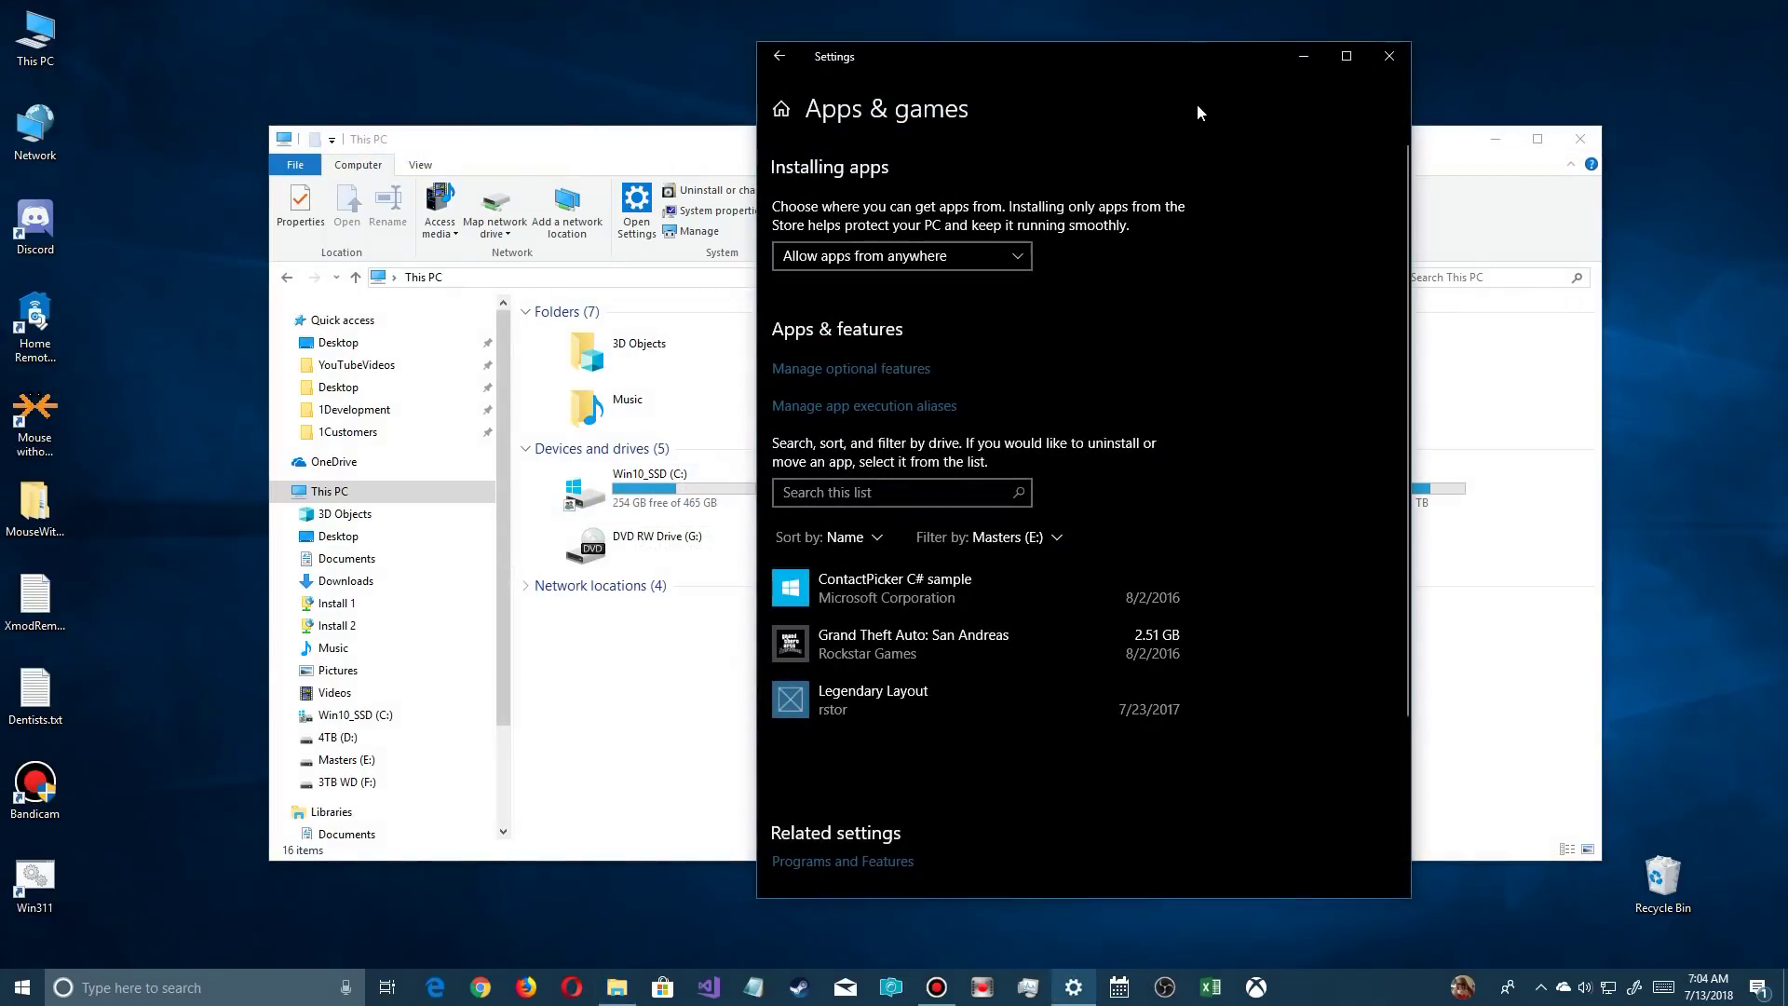
pyautogui.press('super')
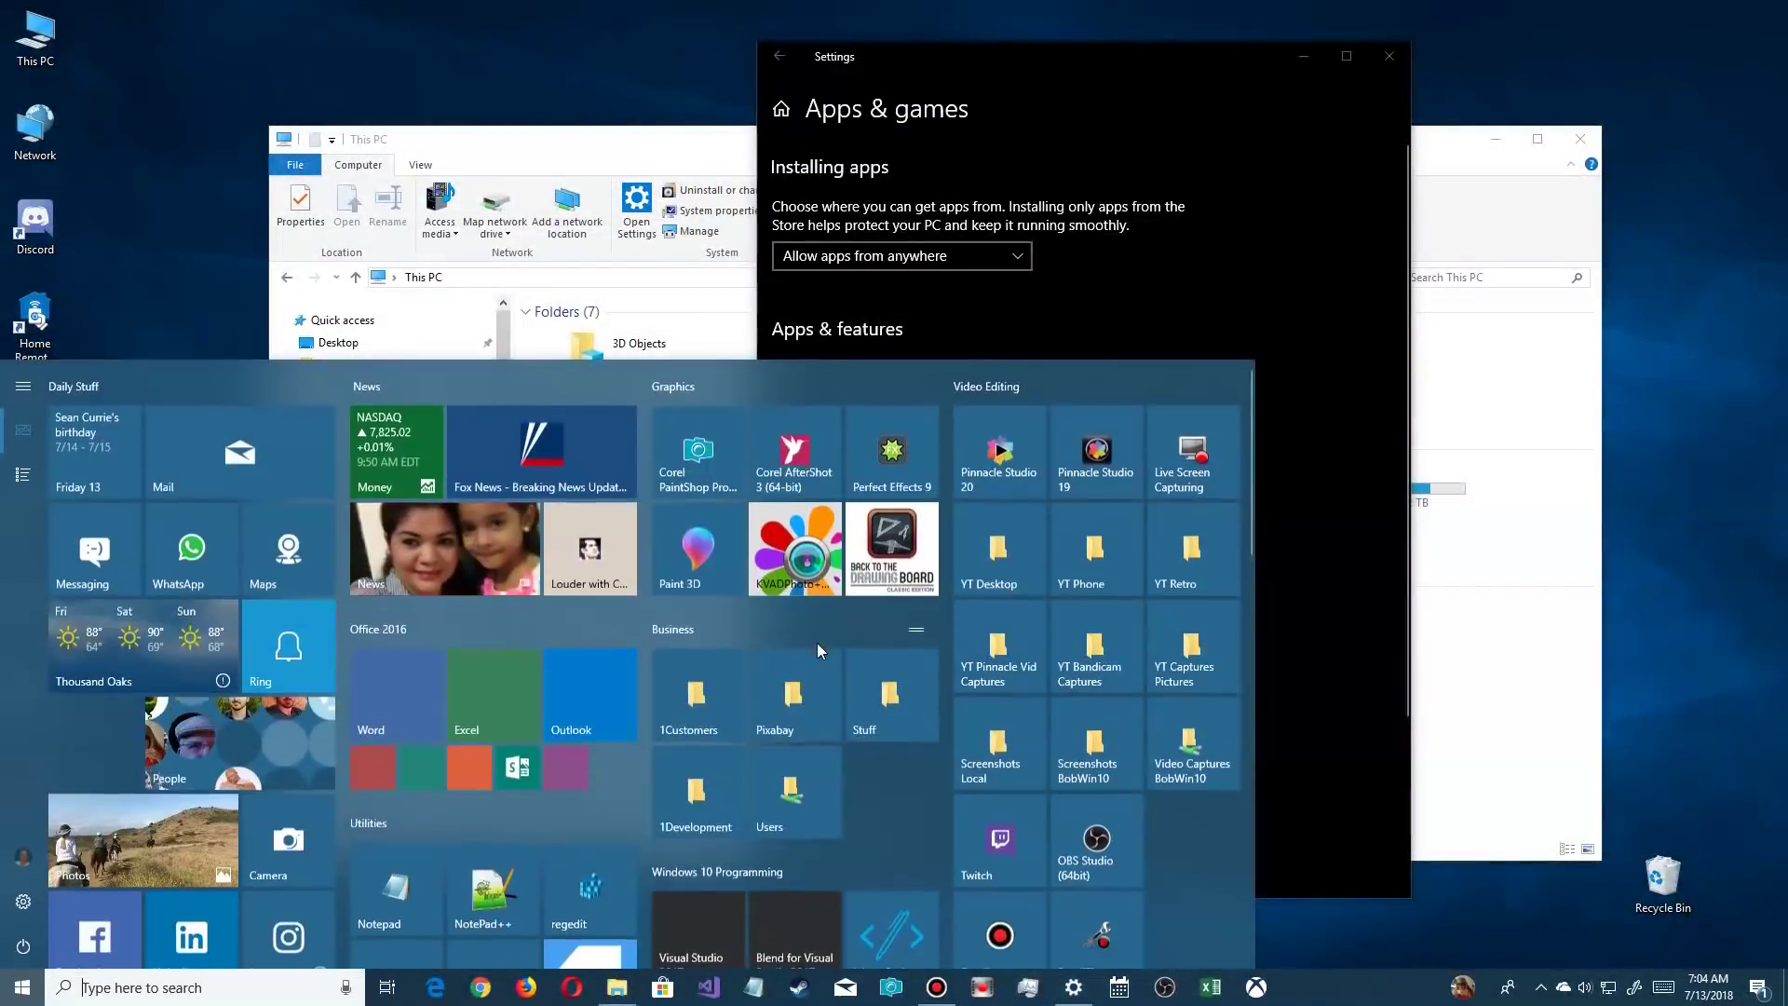
pyautogui.scroll(-5, 838, 699)
pyautogui.scroll(-3, 826, 693)
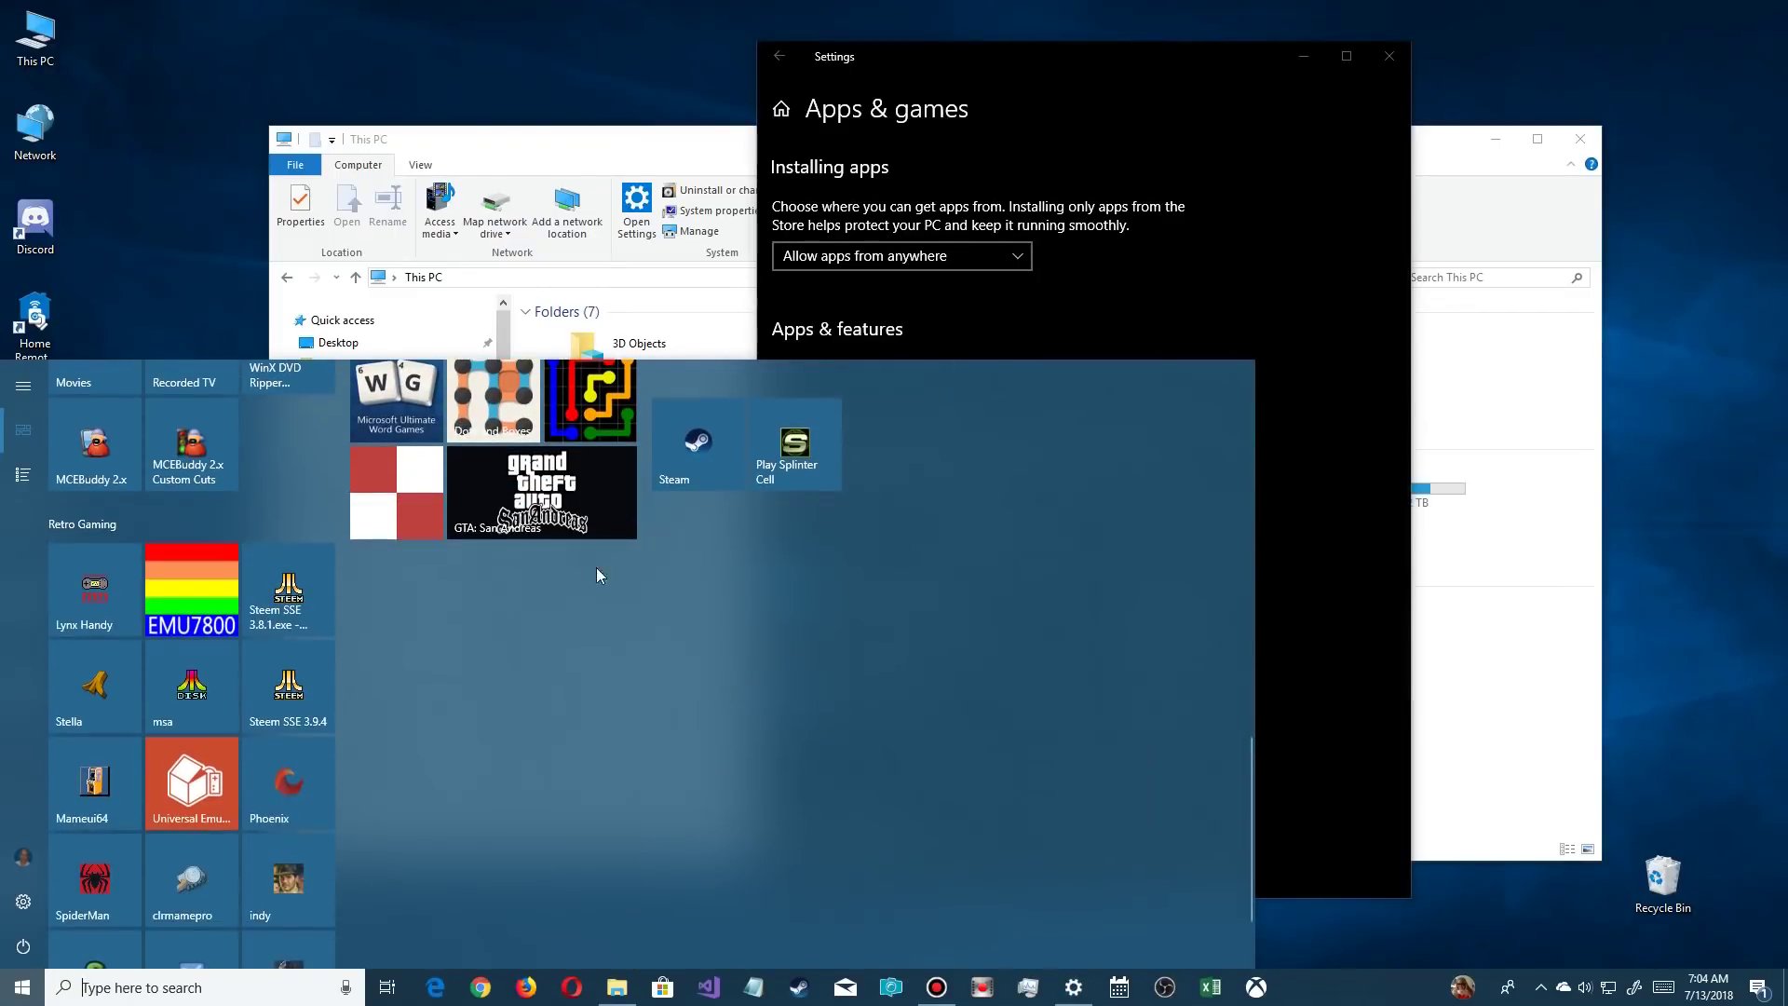
pyautogui.click(526, 494)
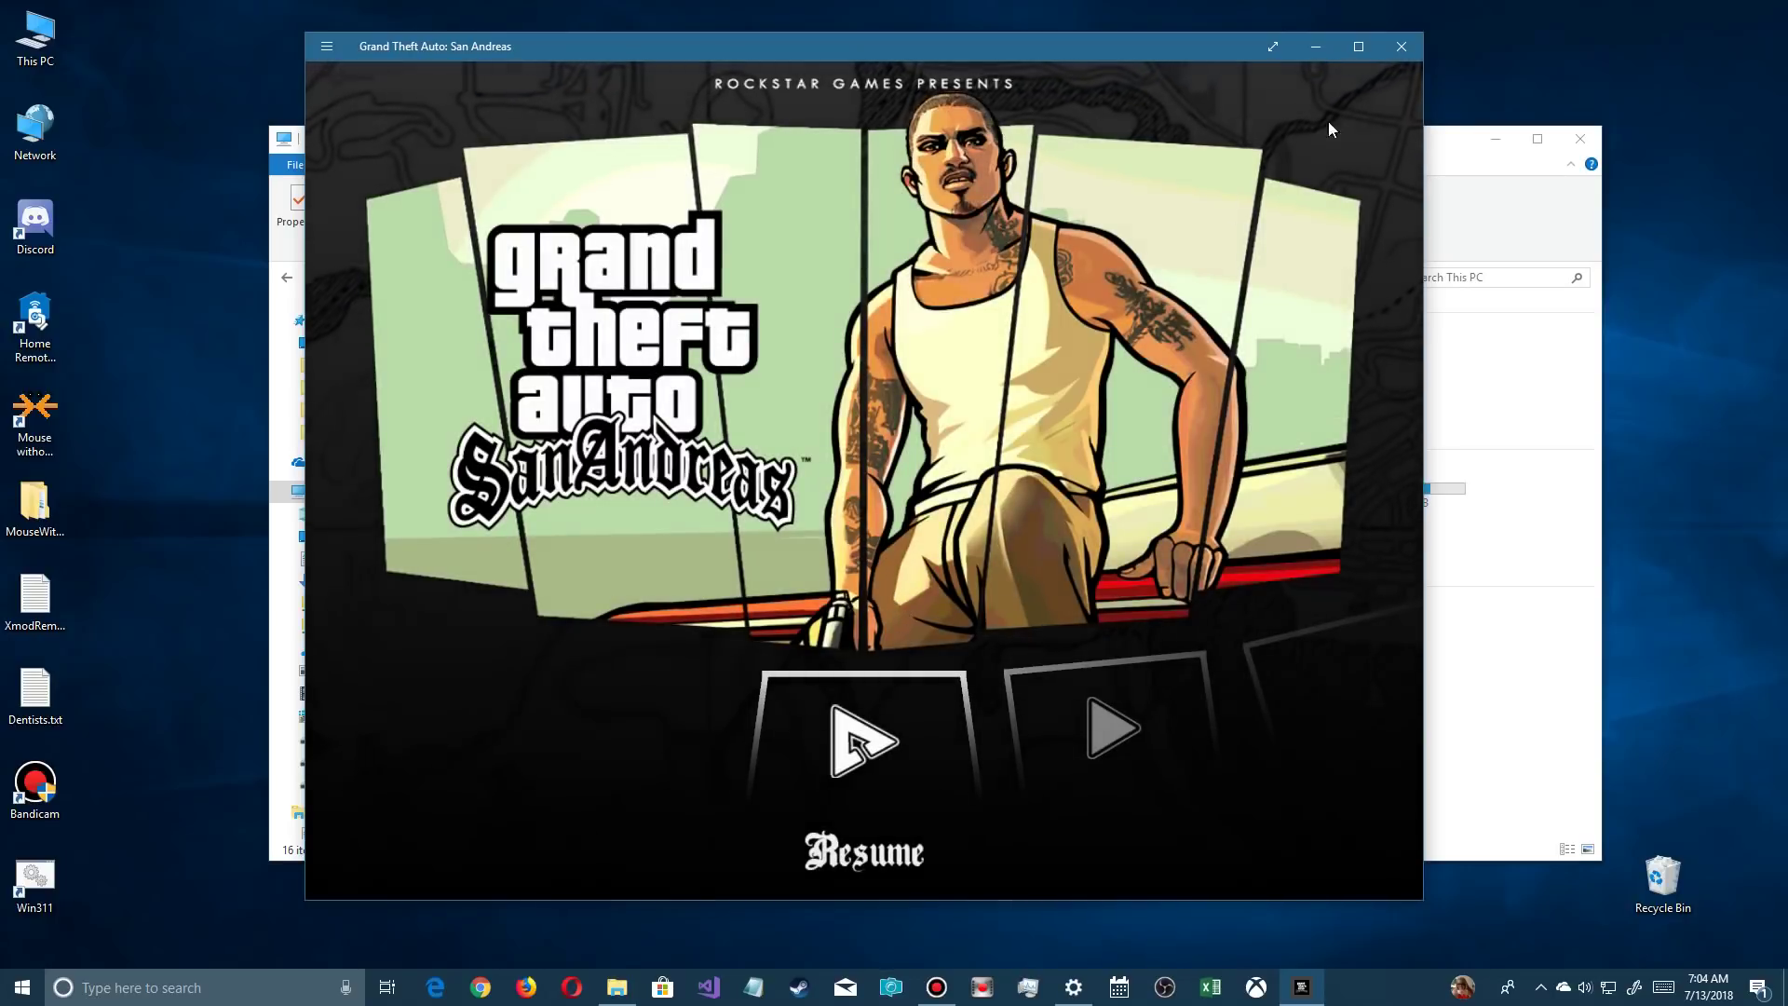
# Close Grand Theft Auto: San Andreas once it reaches its Resume title screen.
pyautogui.click(1403, 46)
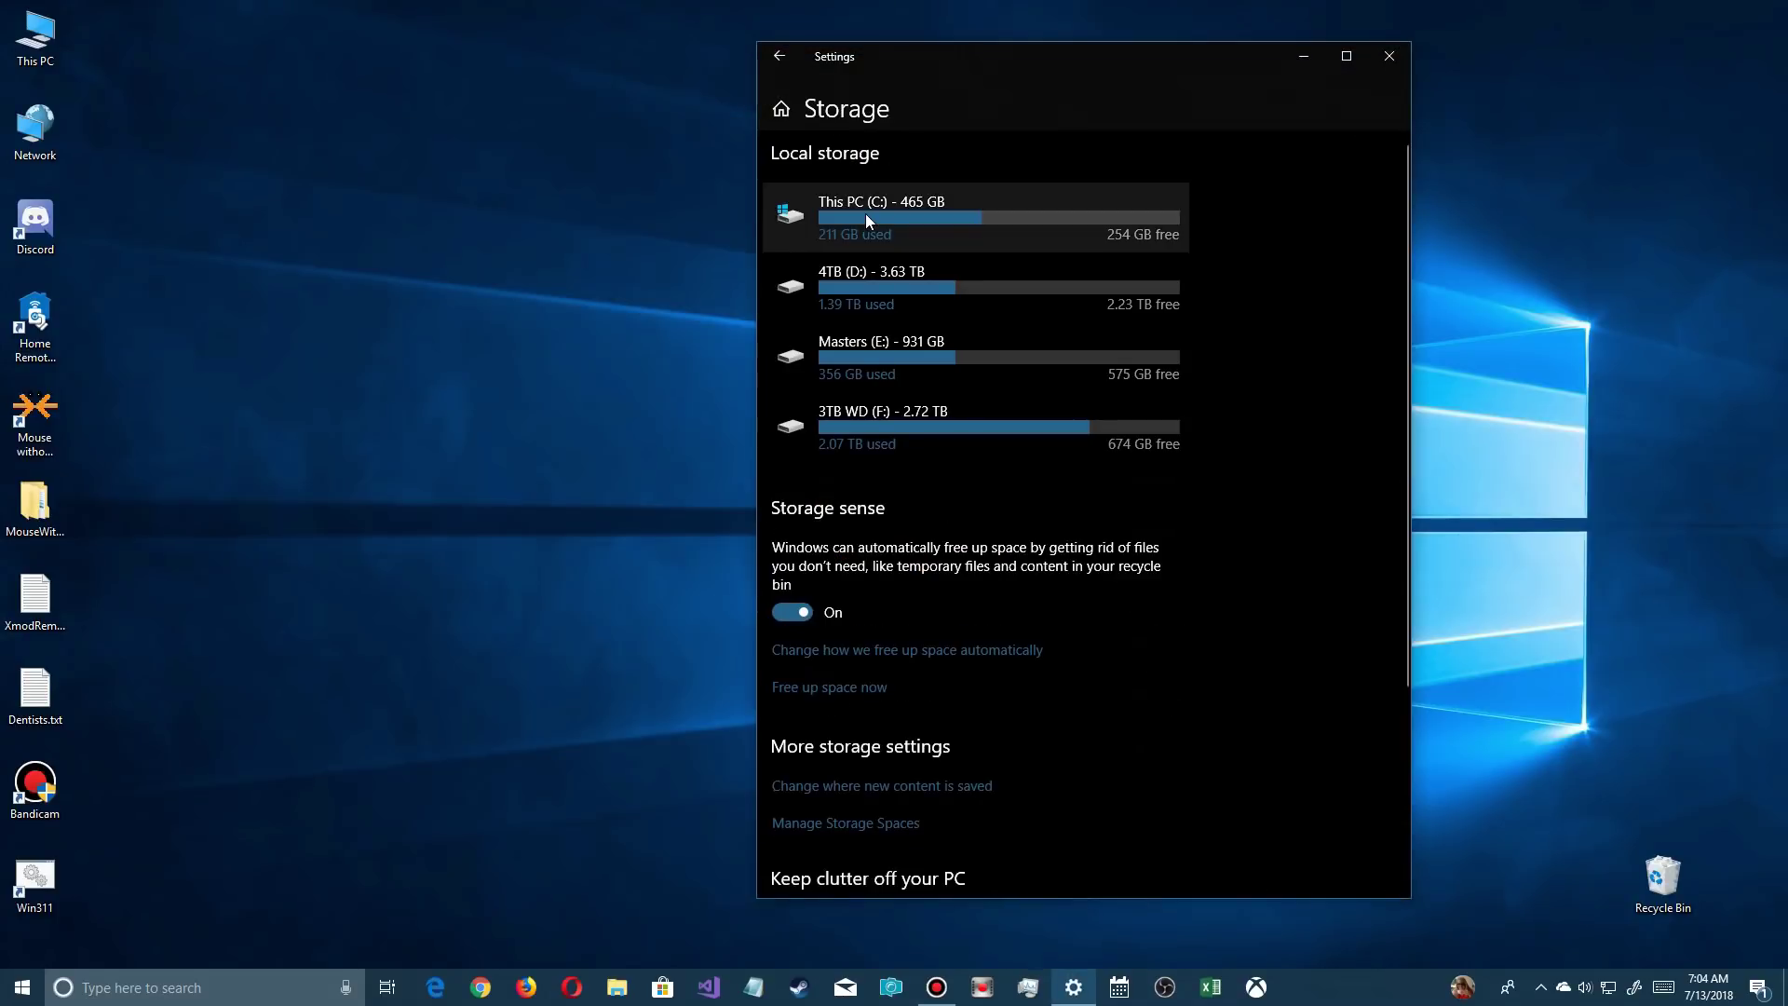
# Sort This PC (C:) apps by size to confirm GTA: San Andreas is gone.
pyautogui.click(865, 216)
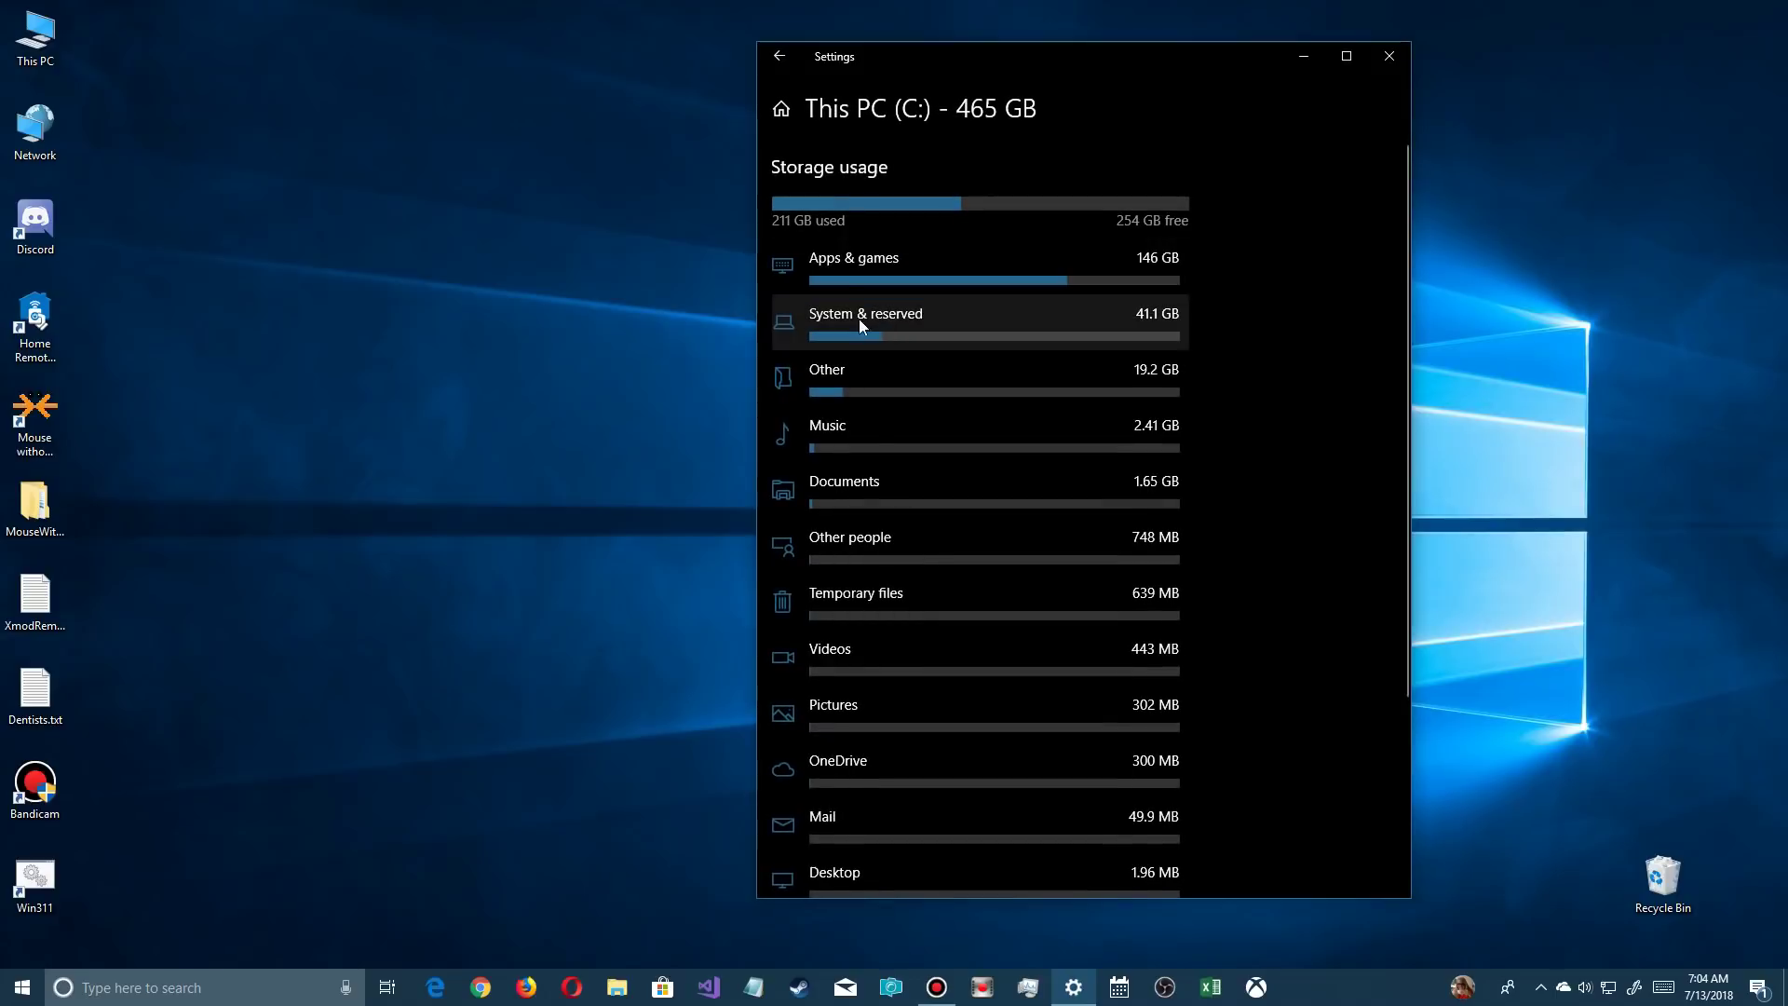
pyautogui.click(922, 273)
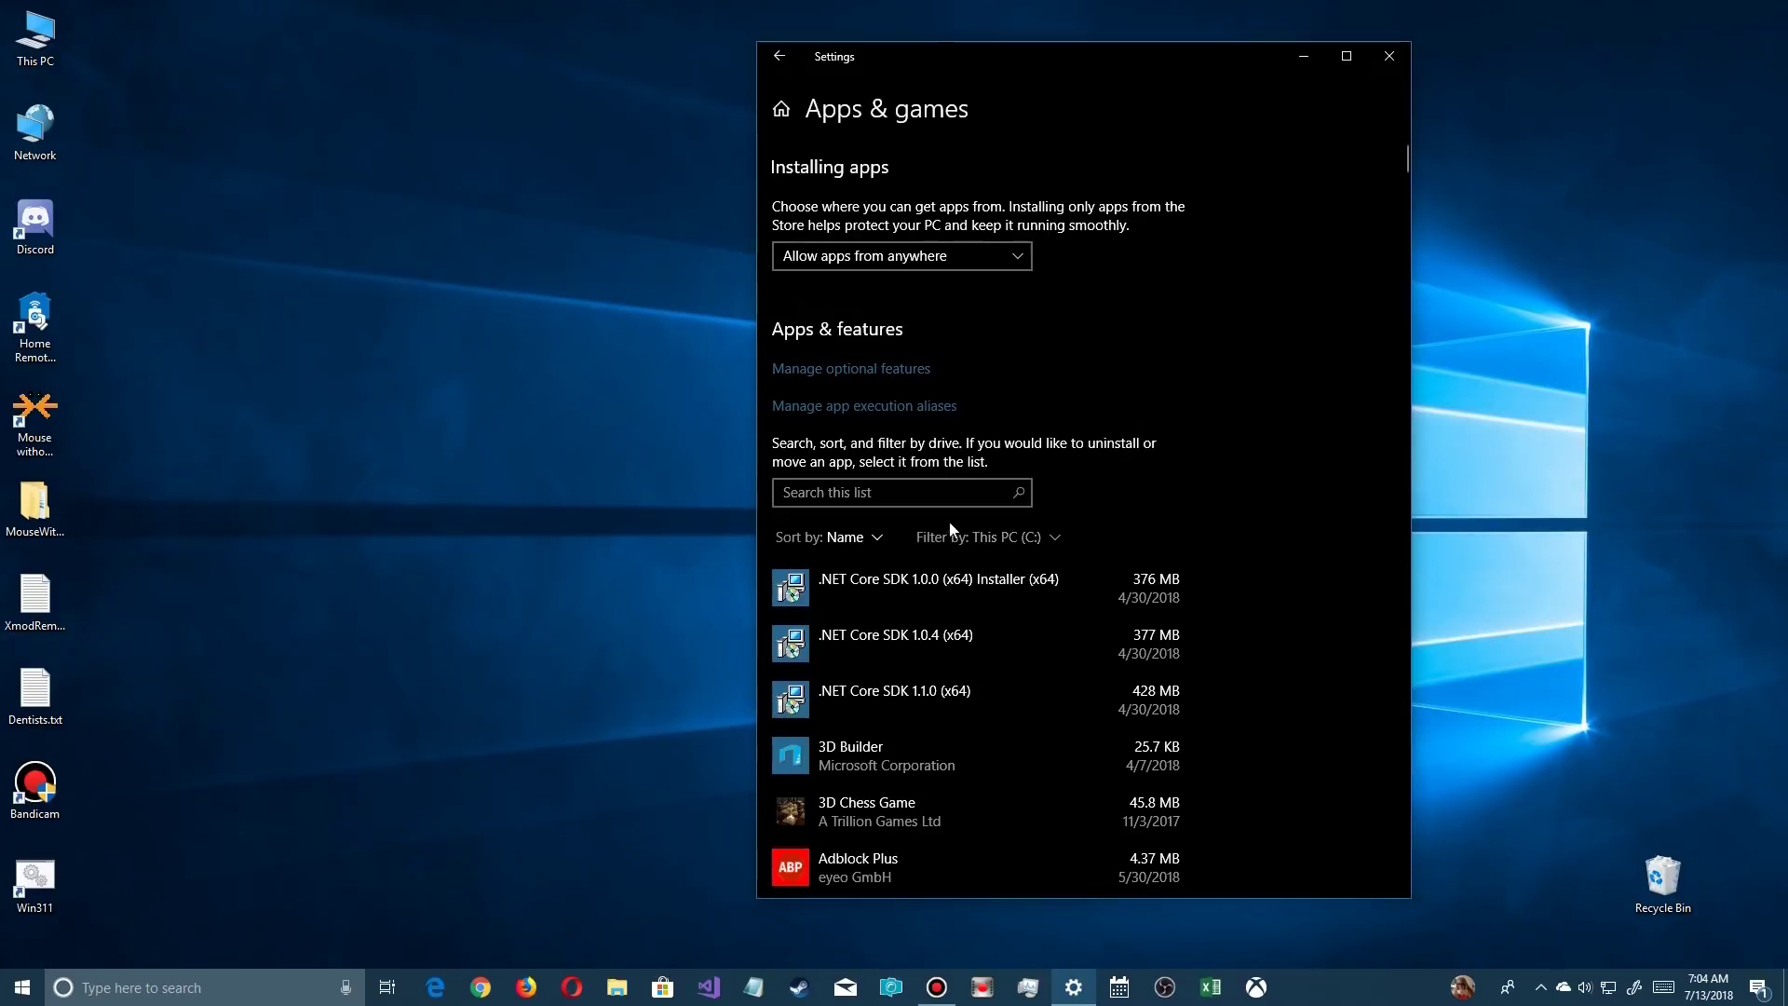
pyautogui.click(848, 541)
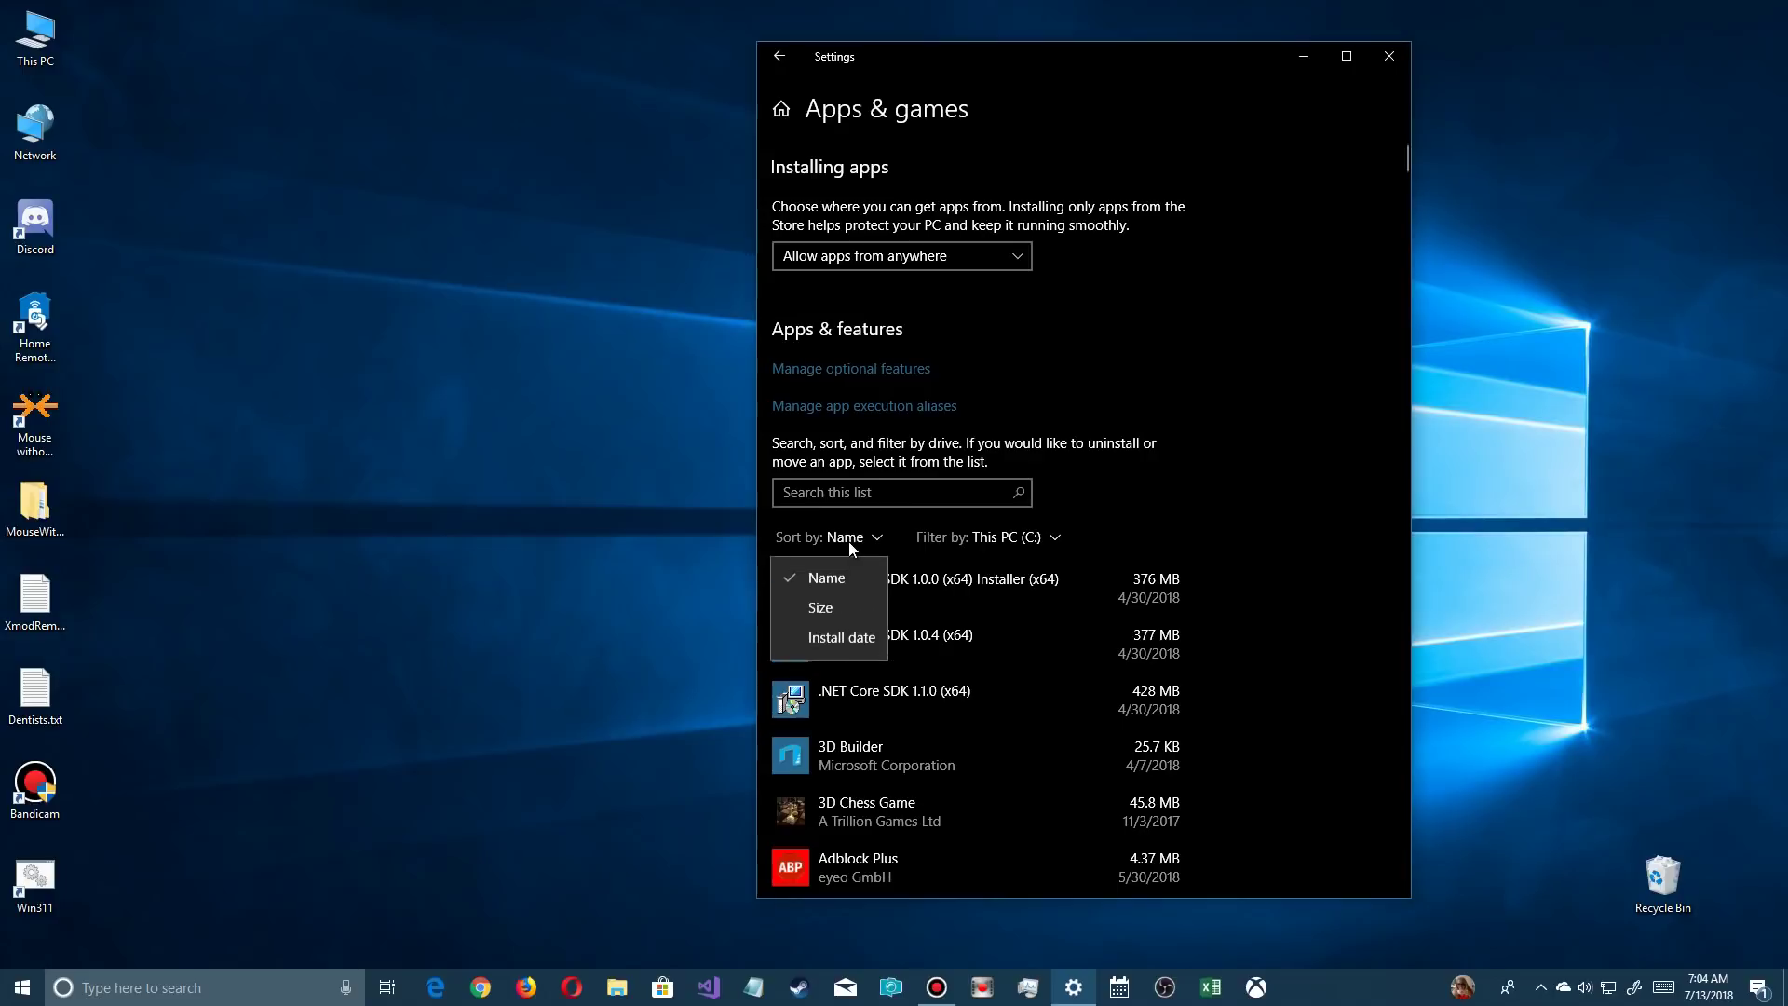
pyautogui.click(818, 606)
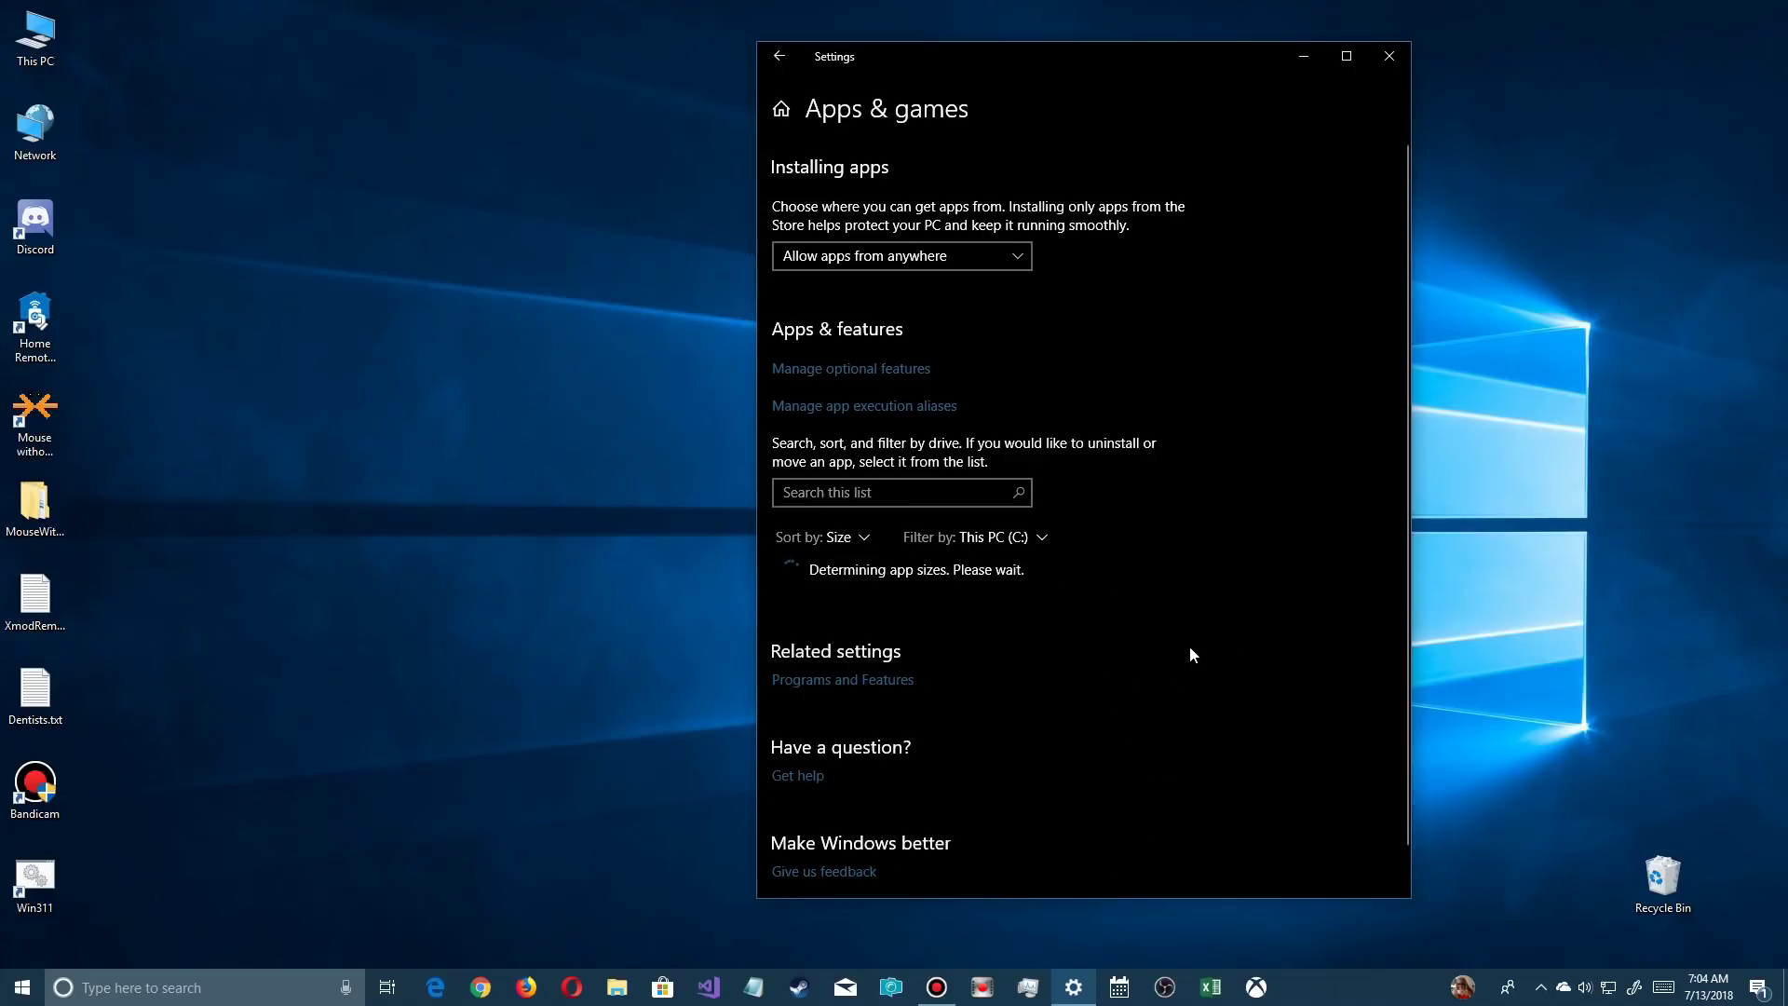